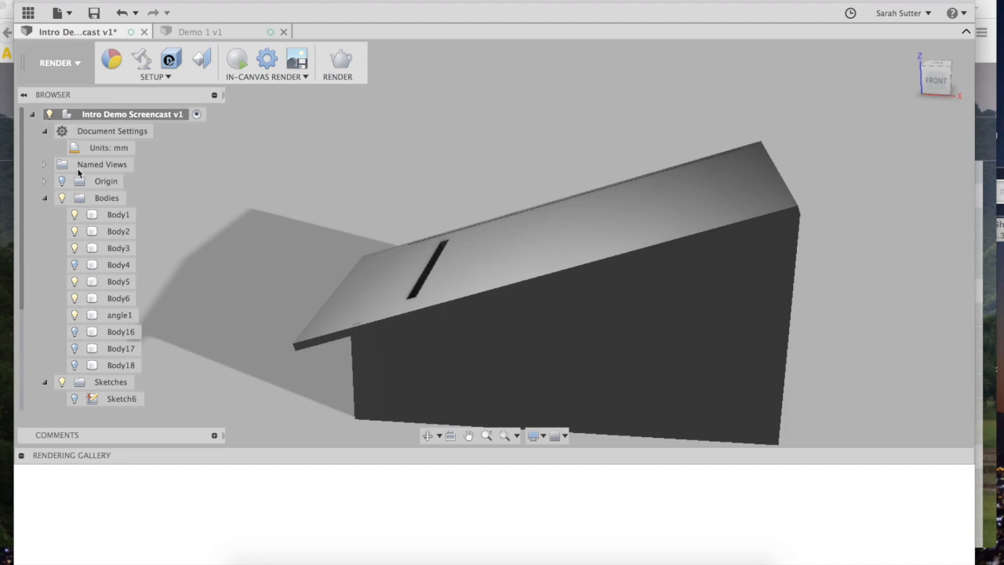
# - Apply the Glass - Heavy Color (Blue) appearance from the Color Density library to the large front-facing side panel
pyautogui.click(552, 318)
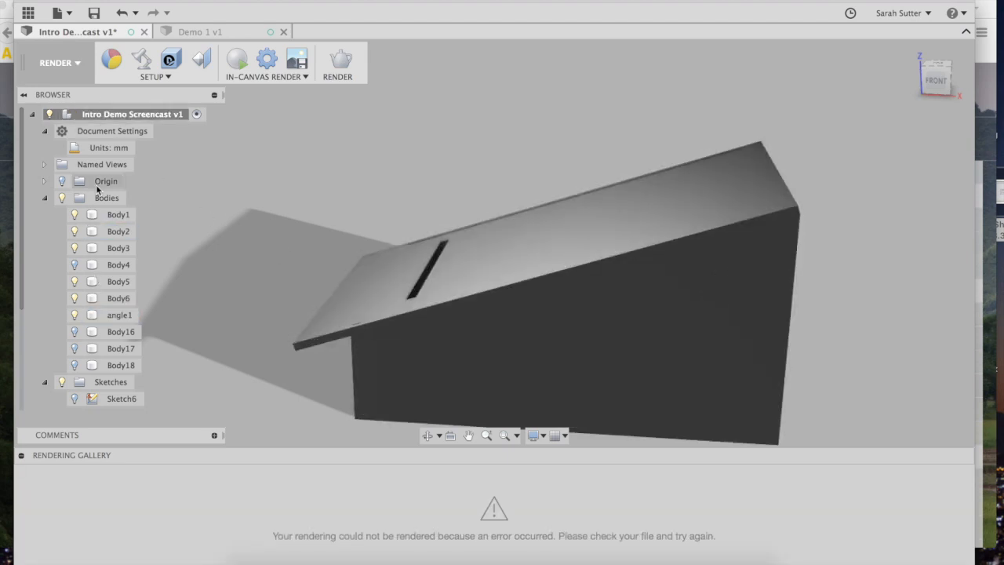
pyautogui.click(166, 77)
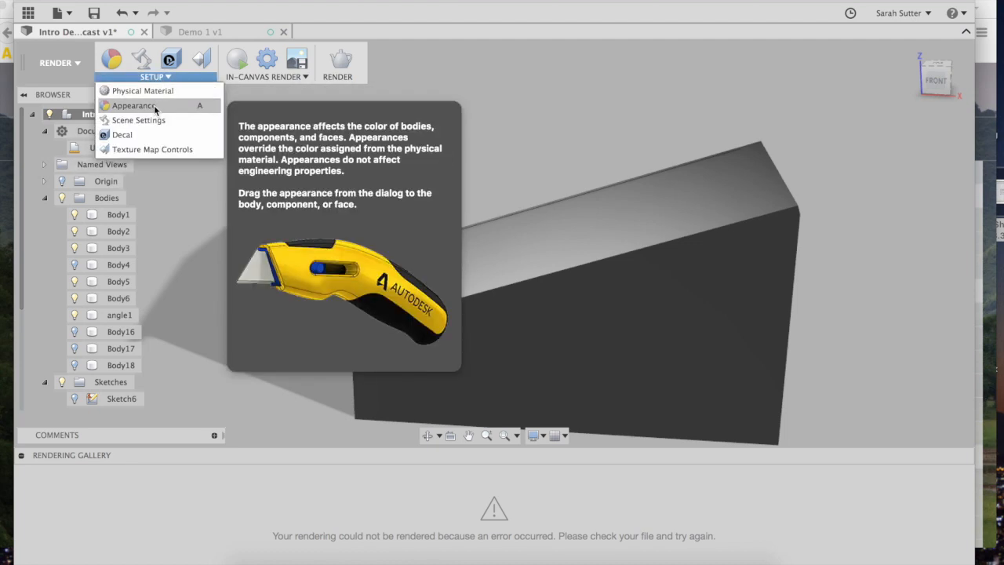
pyautogui.click(154, 106)
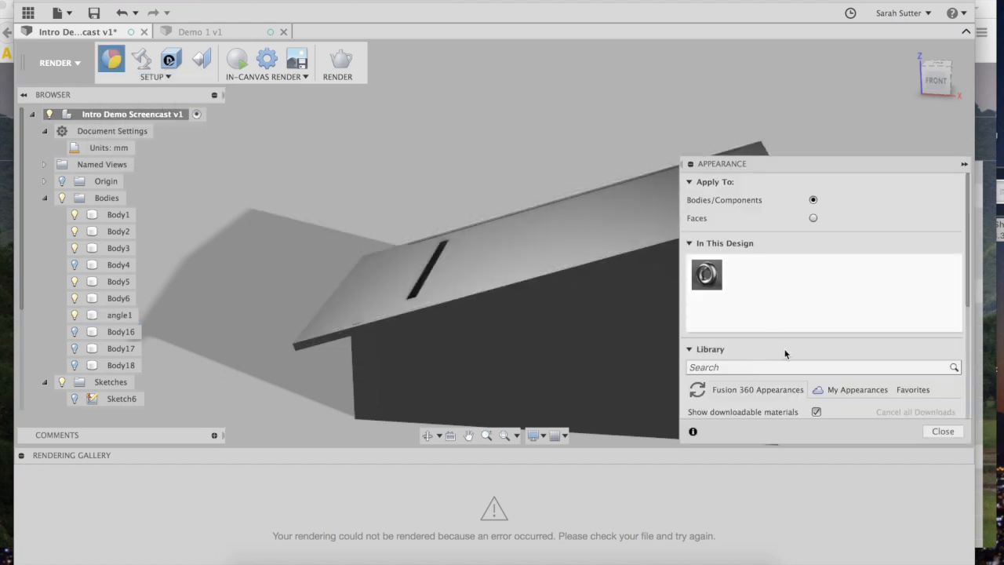
pyautogui.scroll(-2, 781, 338)
pyautogui.scroll(-3, 781, 339)
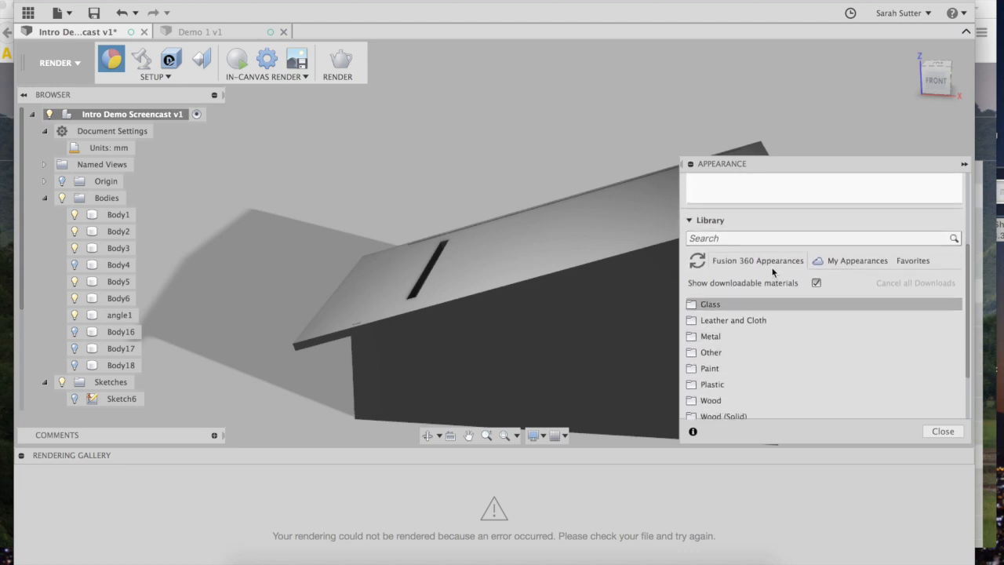
pyautogui.click(709, 305)
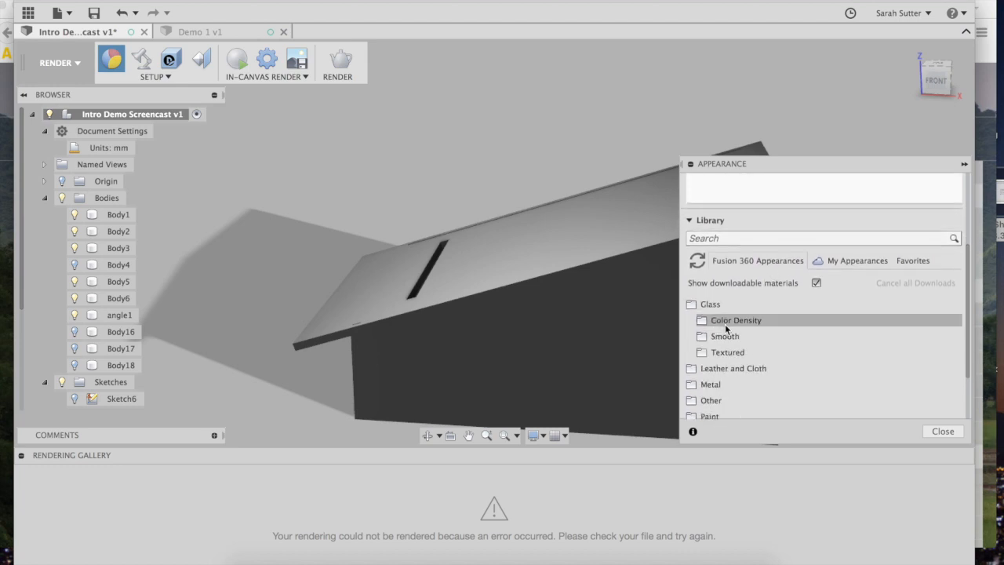
pyautogui.click(724, 322)
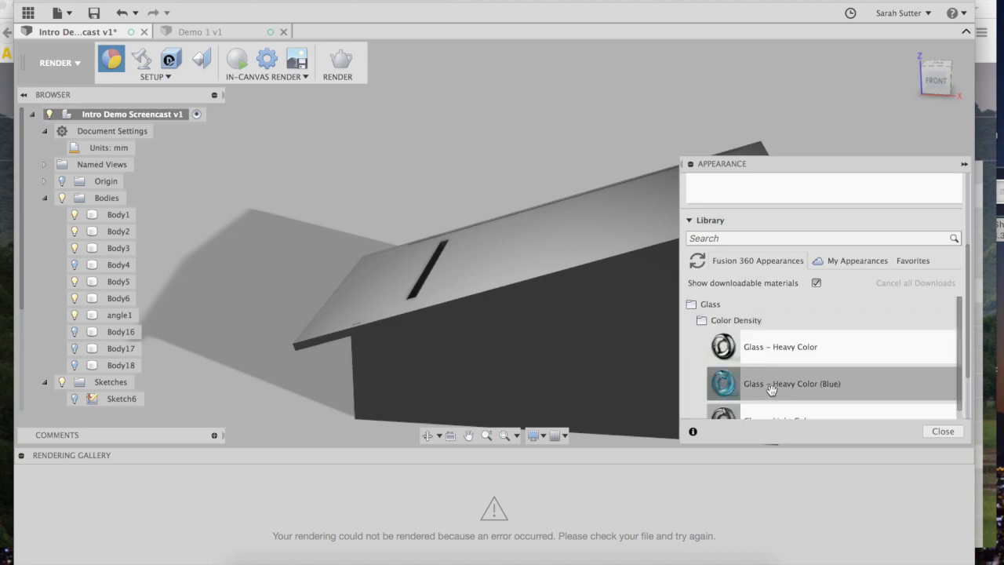
pyautogui.moveTo(771, 390); pyautogui.dragTo(510, 345)
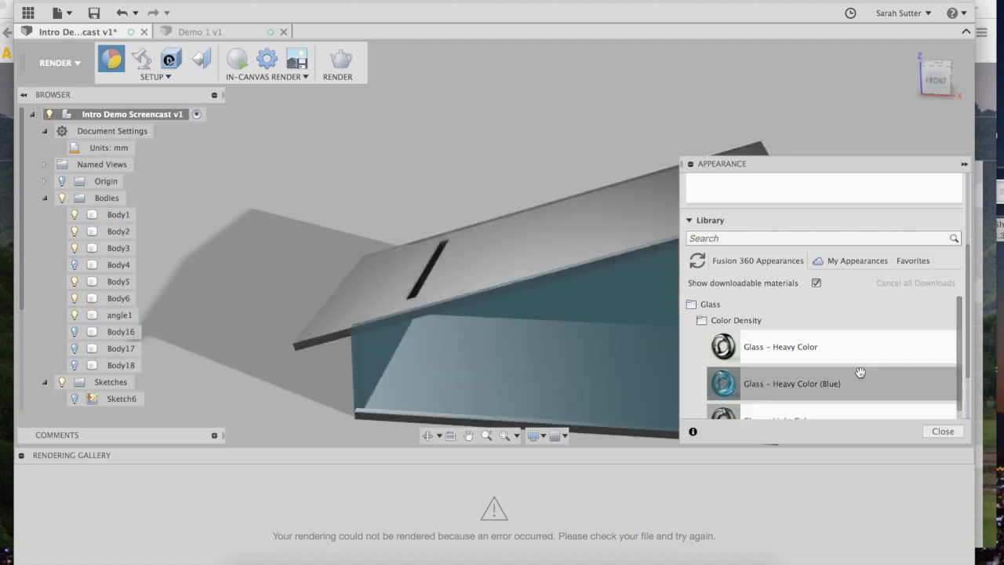
# - Apply Glass - Heavy Color (Blue) to the slotted sloping top panel and the base panel
pyautogui.moveTo(852, 383); pyautogui.dragTo(601, 259)
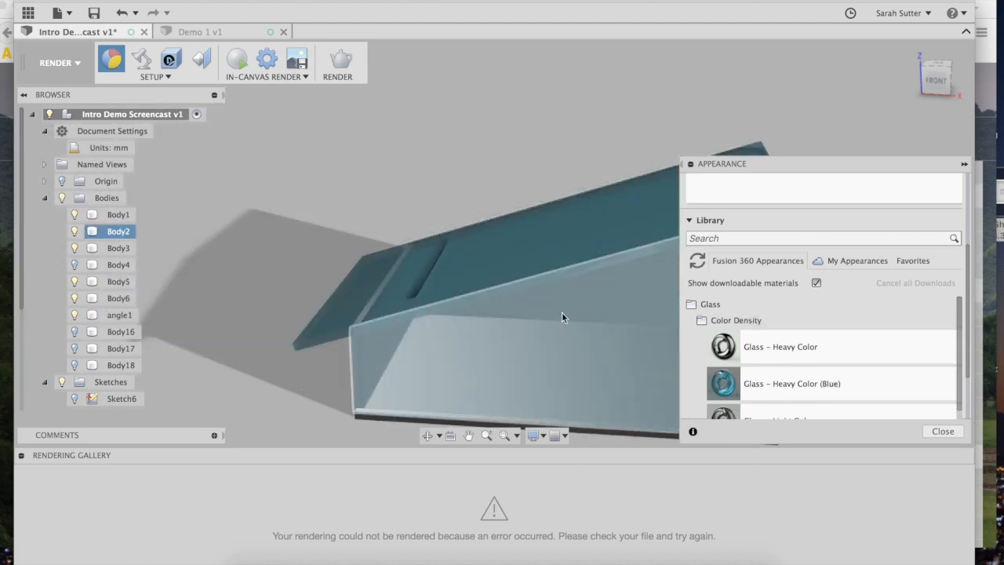
pyautogui.click(421, 353)
pyautogui.moveTo(813, 385); pyautogui.dragTo(383, 418)
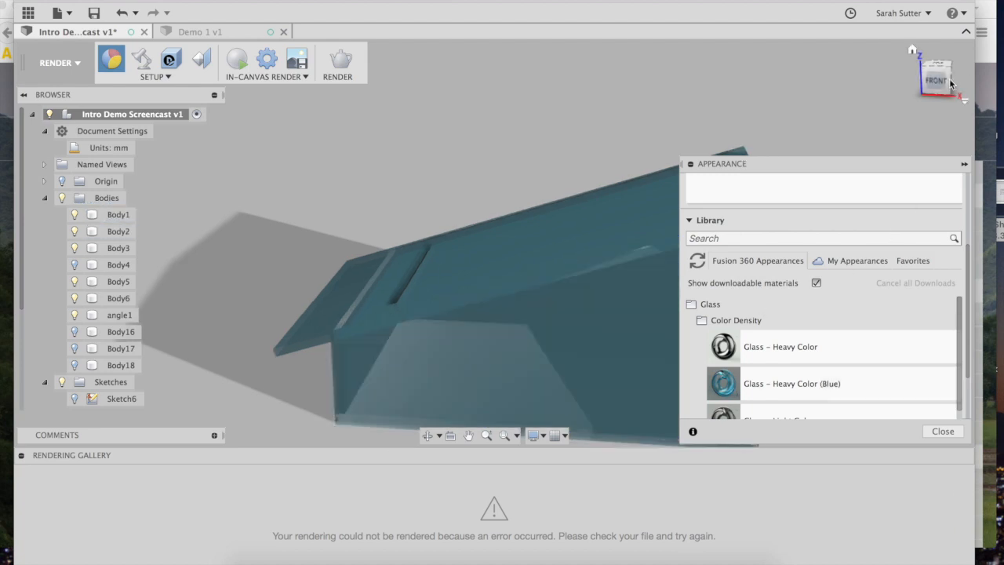
# - Apply Glass - Heavy Color (Blue) to the remaining opaque panels: the opposite side, the tall end wall and the short end wall
pyautogui.moveTo(948, 85)
pyautogui.mouseDown()
pyautogui.moveTo(896, 89)
pyautogui.moveTo(926, 63)
pyautogui.moveTo(941, 72)
pyautogui.mouseUp()
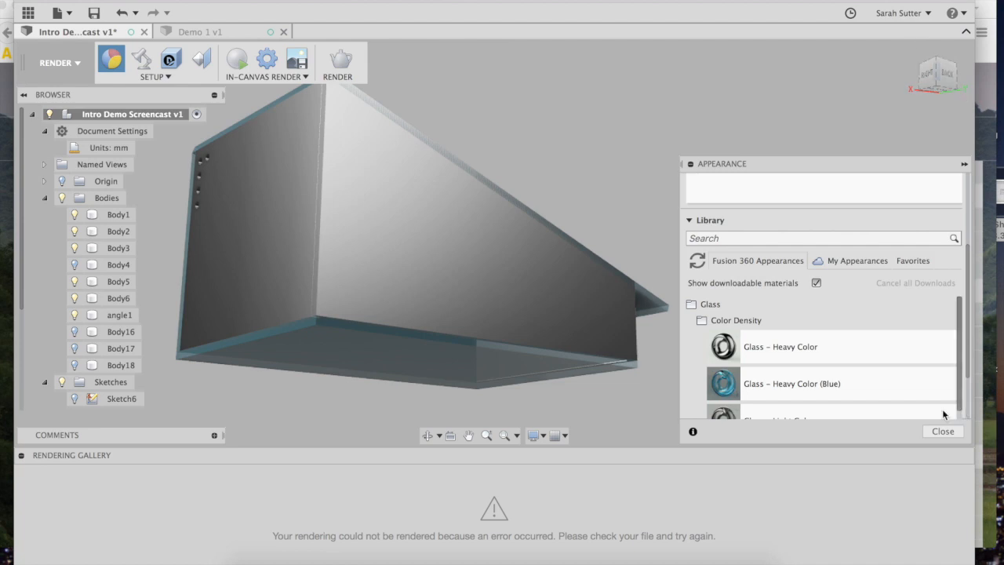
pyautogui.moveTo(852, 383); pyautogui.dragTo(584, 305)
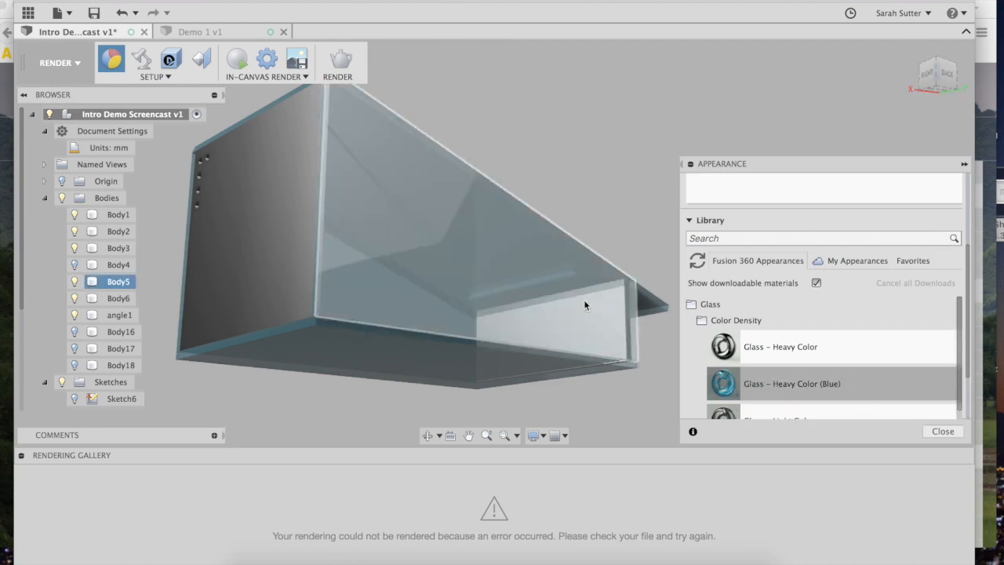
pyautogui.moveTo(774, 383); pyautogui.dragTo(299, 303)
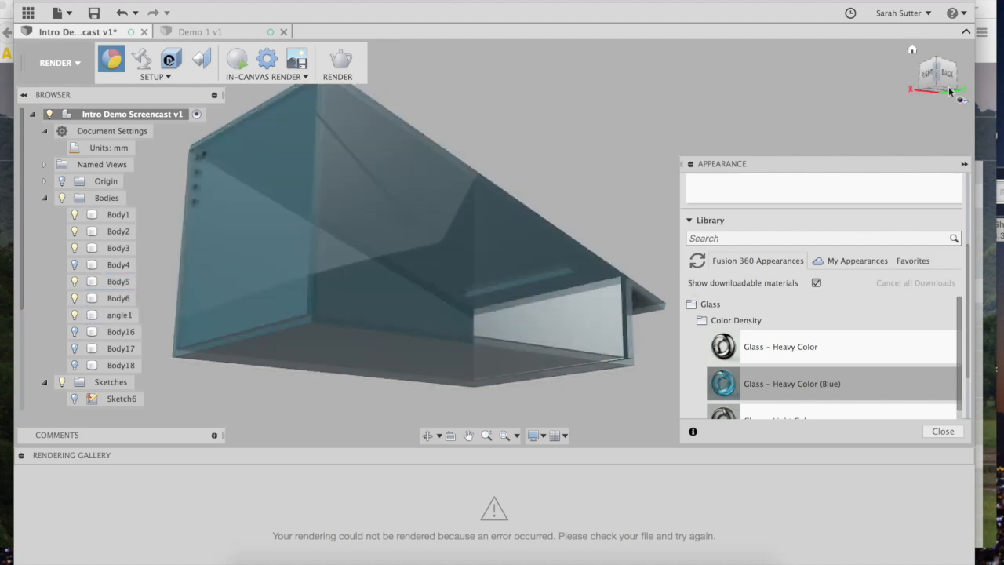
pyautogui.moveTo(946, 88)
pyautogui.mouseDown()
pyautogui.moveTo(912, 117)
pyautogui.moveTo(936, 75)
pyautogui.mouseUp()
pyautogui.moveTo(870, 382)
pyautogui.mouseDown()
pyautogui.moveTo(750, 384)
pyautogui.moveTo(564, 286)
pyautogui.mouseUp()
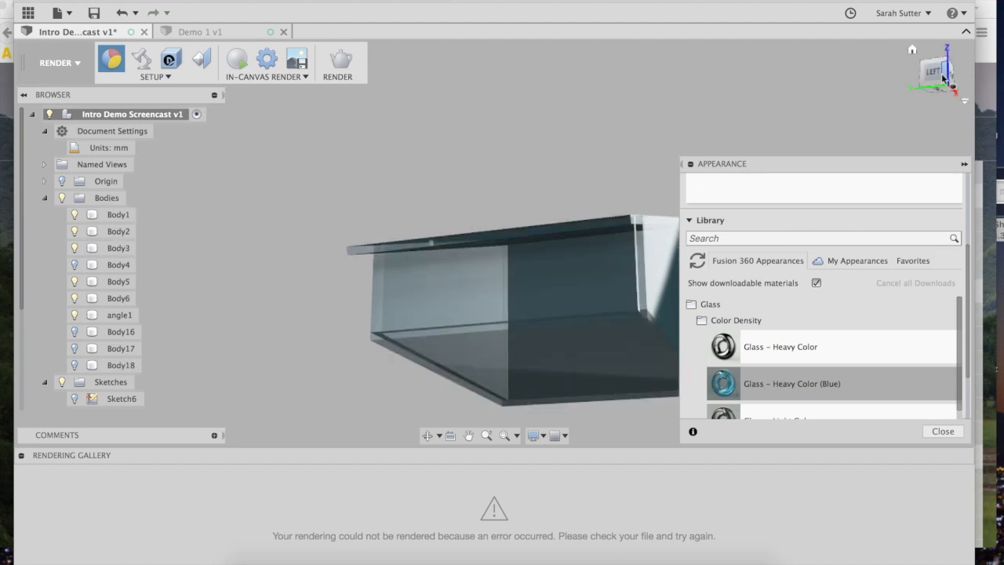
# - Switch from the Render workspace to the Model workspace
pyautogui.moveTo(939, 79)
pyautogui.mouseDown()
pyautogui.moveTo(863, 74)
pyautogui.moveTo(823, 51)
pyautogui.moveTo(776, 78)
pyautogui.moveTo(794, 20)
pyautogui.moveTo(804, 78)
pyautogui.moveTo(765, 94)
pyautogui.moveTo(745, 79)
pyautogui.mouseUp()
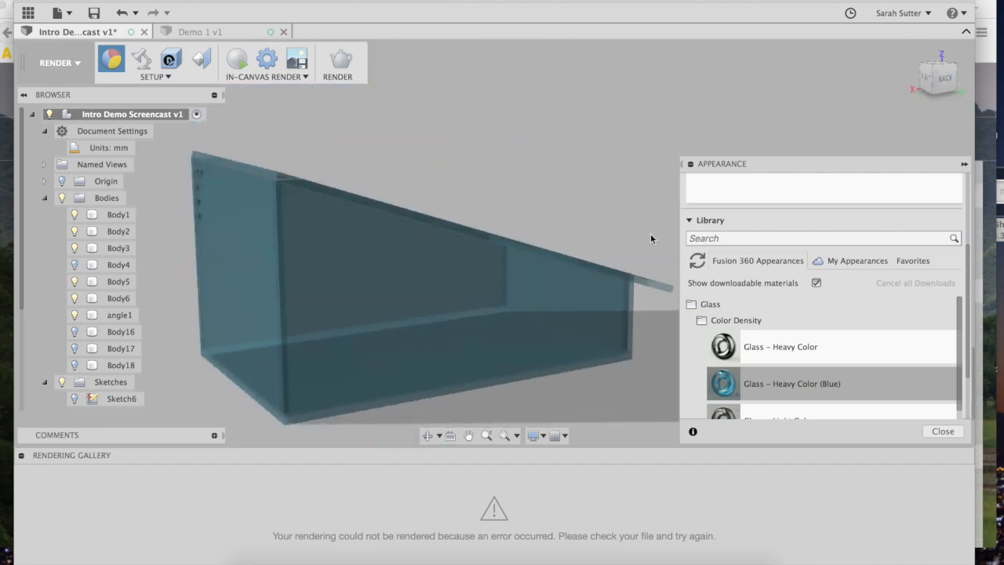
pyautogui.click(491, 354)
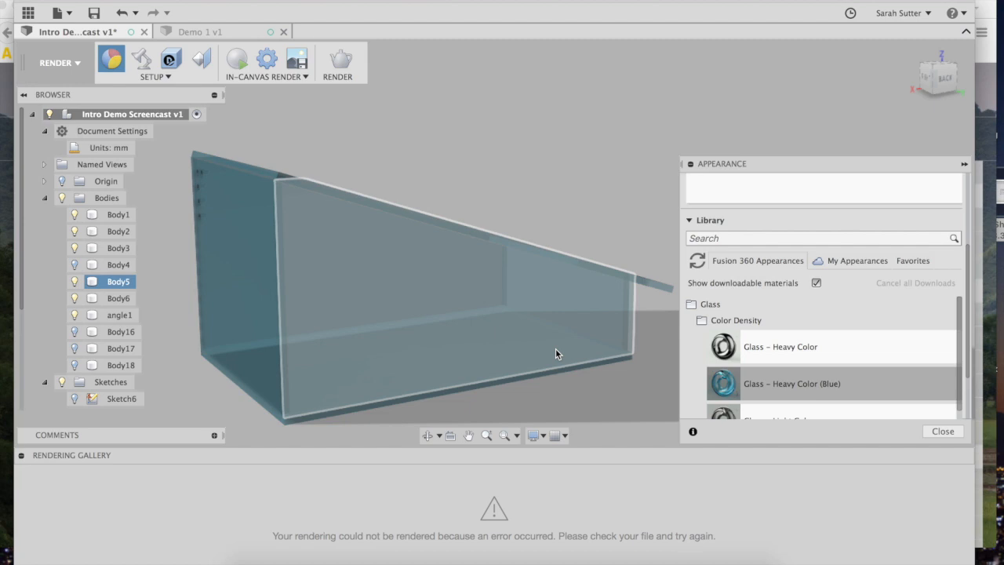
pyautogui.click(84, 69)
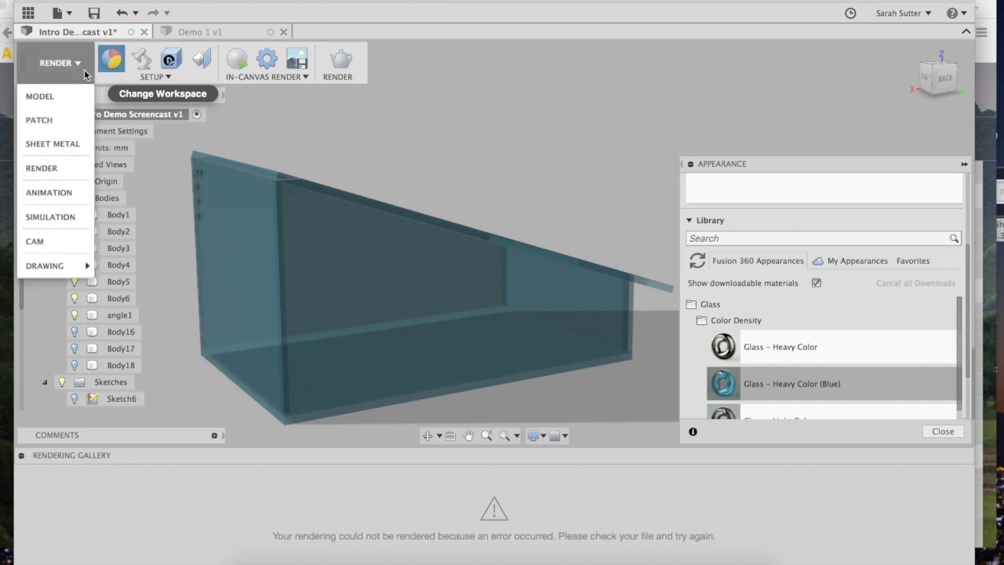
pyautogui.click(51, 97)
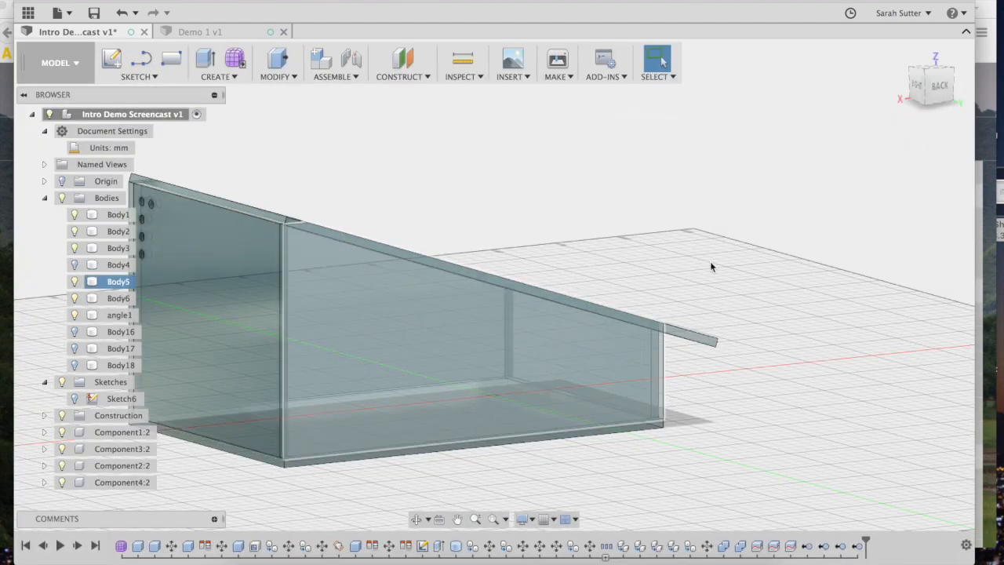
pyautogui.moveTo(929, 94)
pyautogui.mouseDown()
pyautogui.moveTo(990, 103)
pyautogui.moveTo(772, 236)
pyautogui.moveTo(555, 87)
pyautogui.moveTo(337, 98)
pyautogui.moveTo(120, 90)
pyautogui.moveTo(193, 93)
pyautogui.mouseUp()
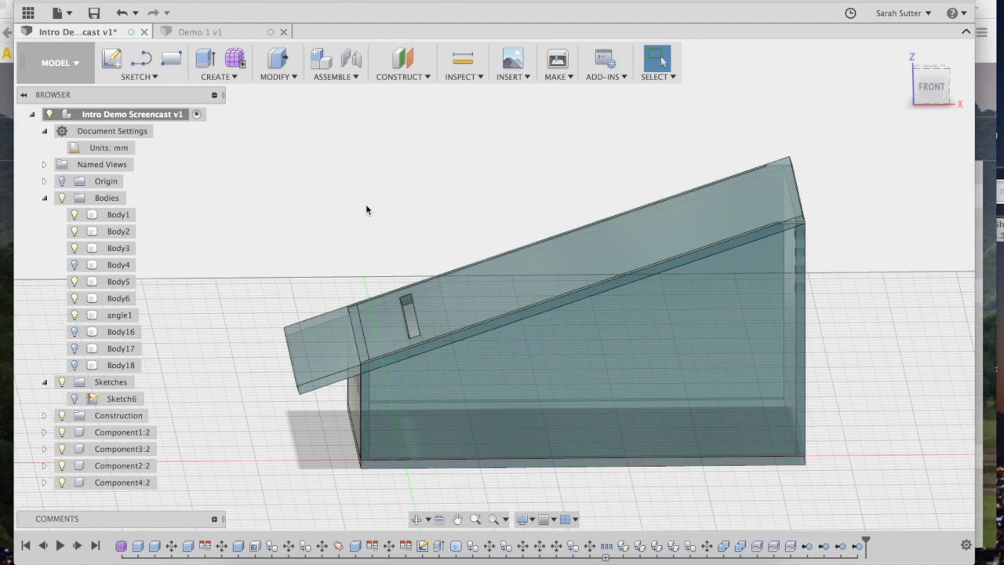
pyautogui.click(308, 361)
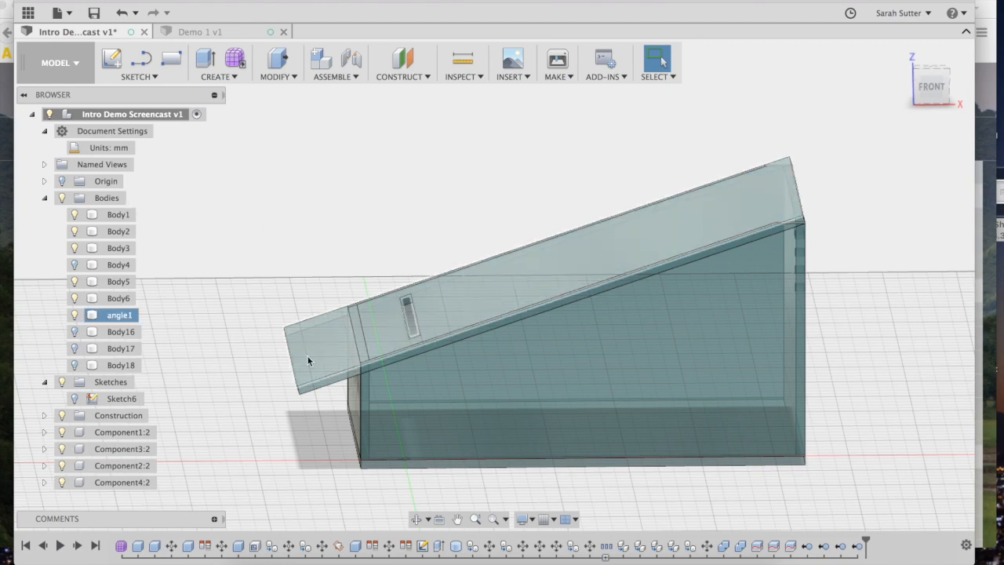
pyautogui.click(553, 437)
pyautogui.click(424, 329)
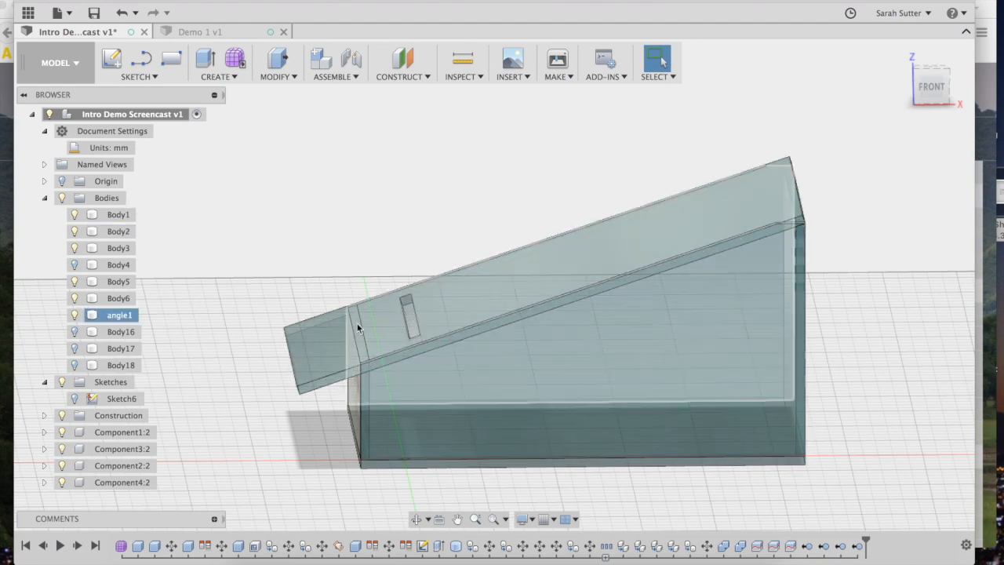
pyautogui.click(321, 318)
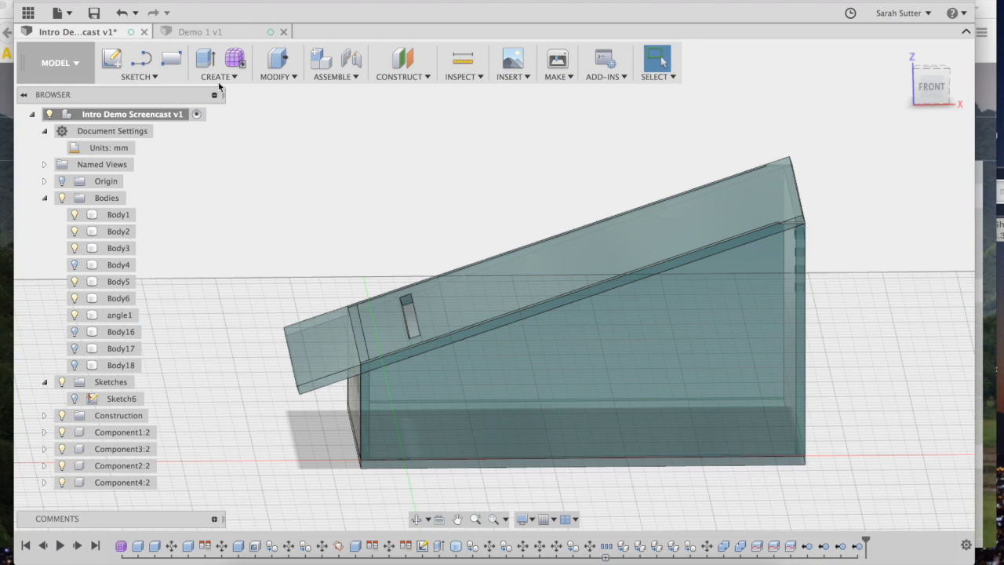
pyautogui.click(240, 74)
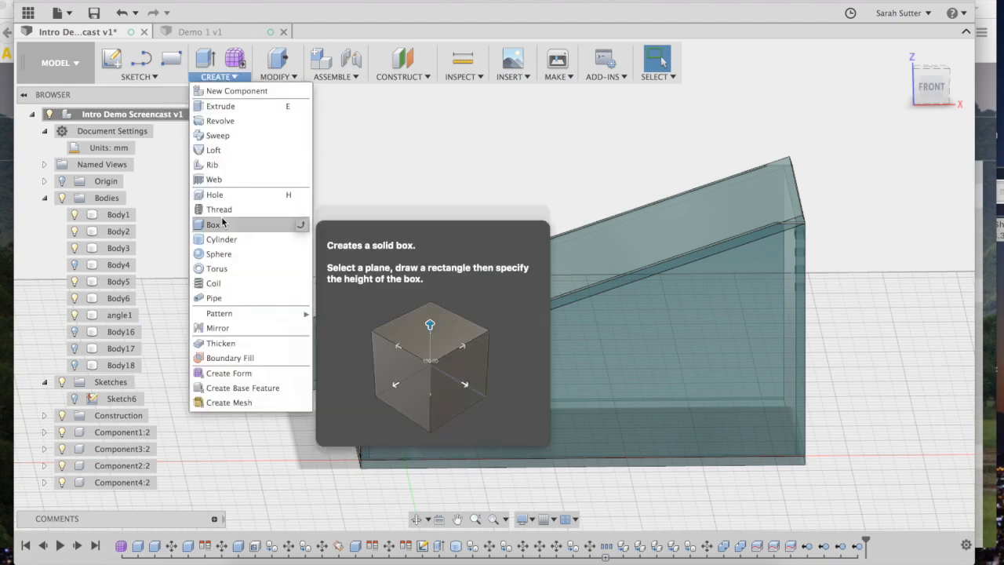
pyautogui.click(222, 225)
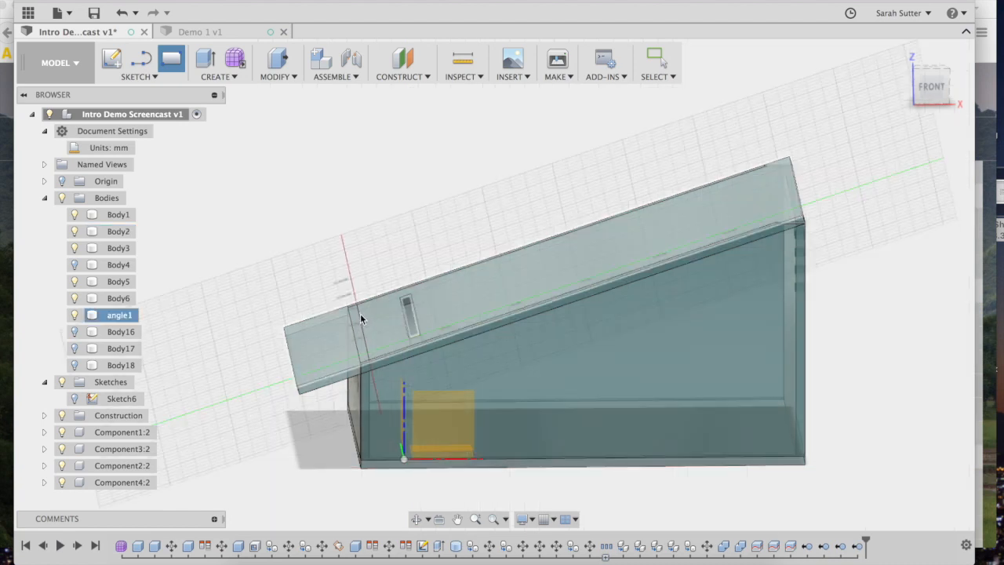
pyautogui.click(354, 406)
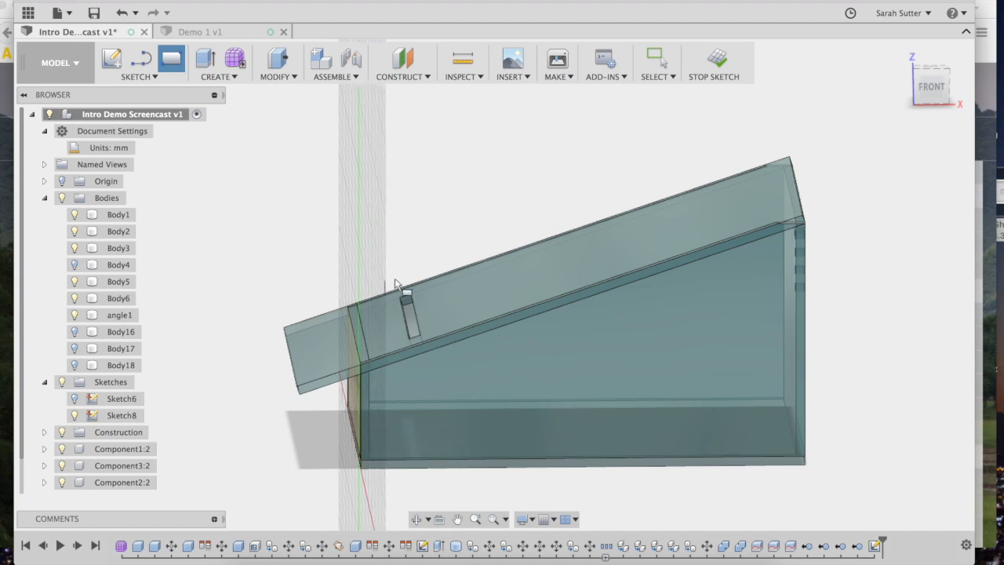
pyautogui.click(937, 82)
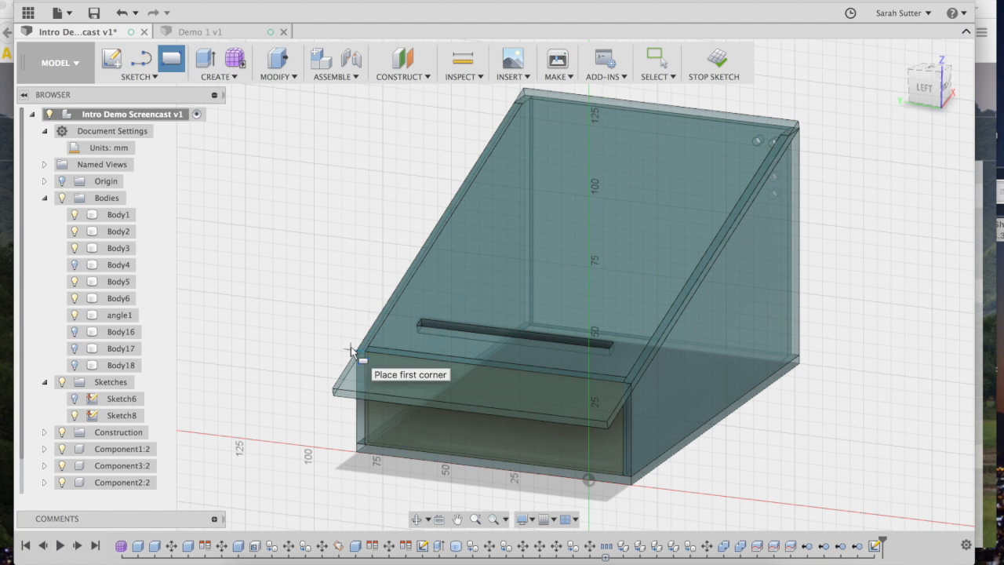
pyautogui.press('Escape')
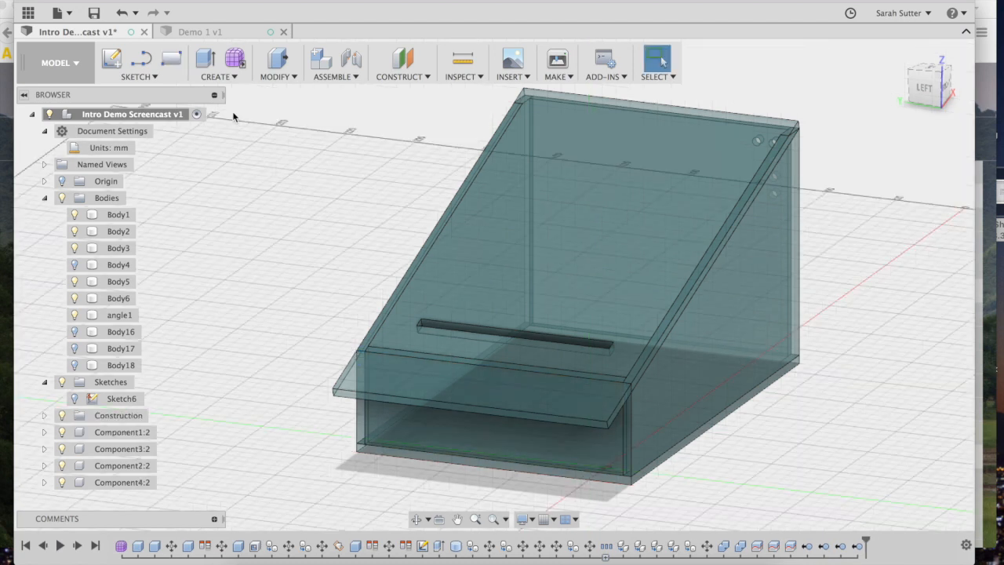
# - Start a box on the slot's face in the sloping panel, from the slot's corner, with a length of 68 mm
pyautogui.click(229, 76)
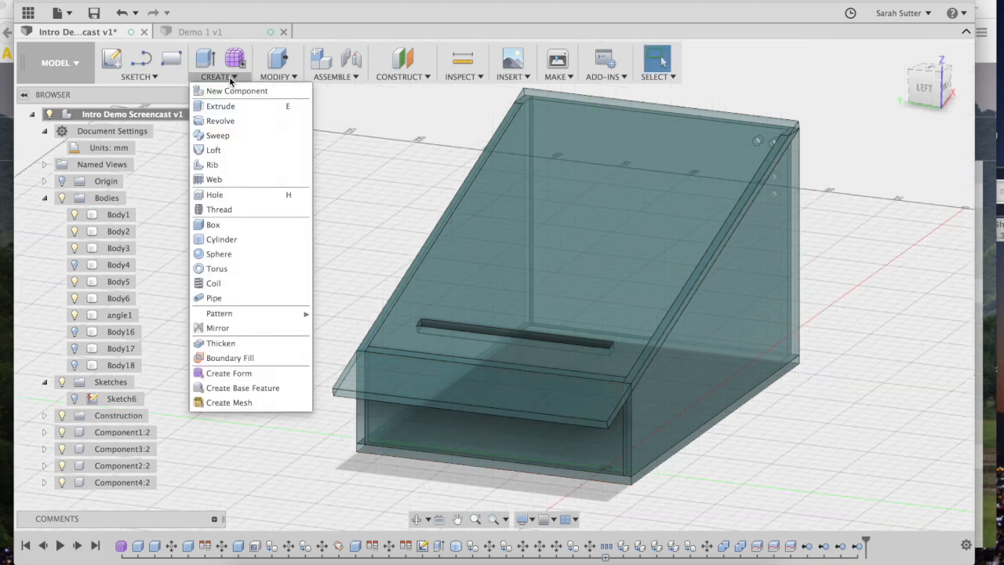
pyautogui.click(213, 225)
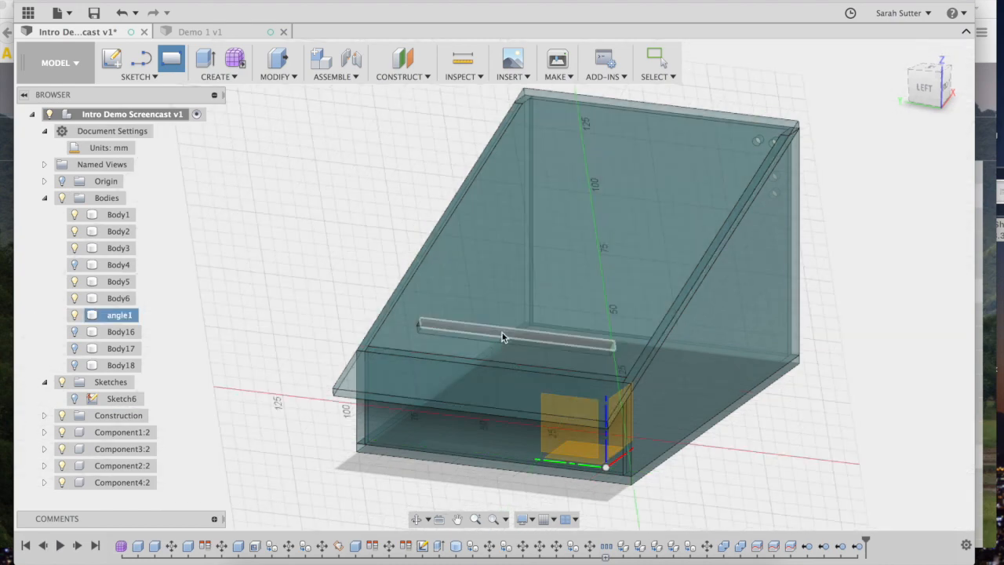
pyautogui.click(502, 337)
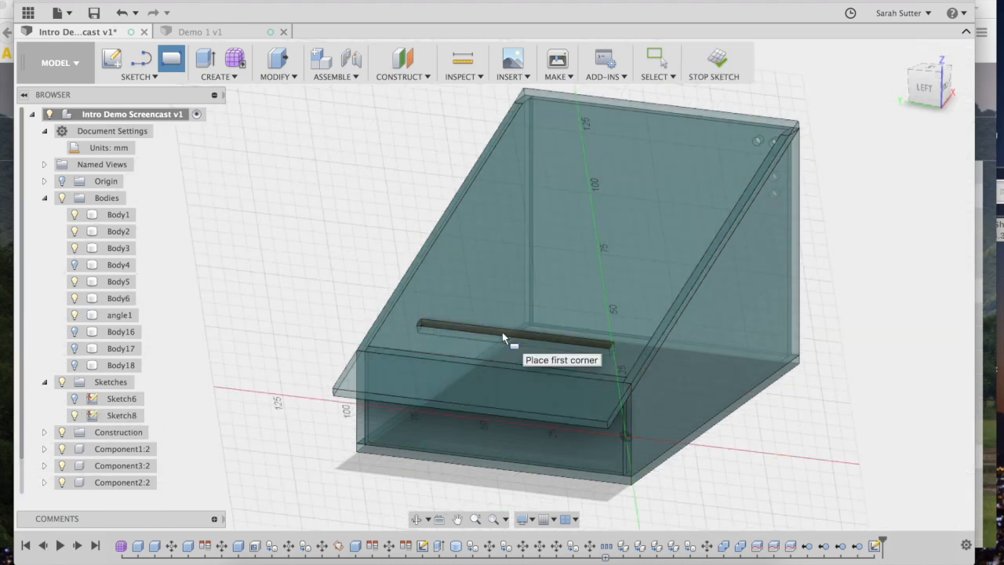
pyautogui.click(421, 320)
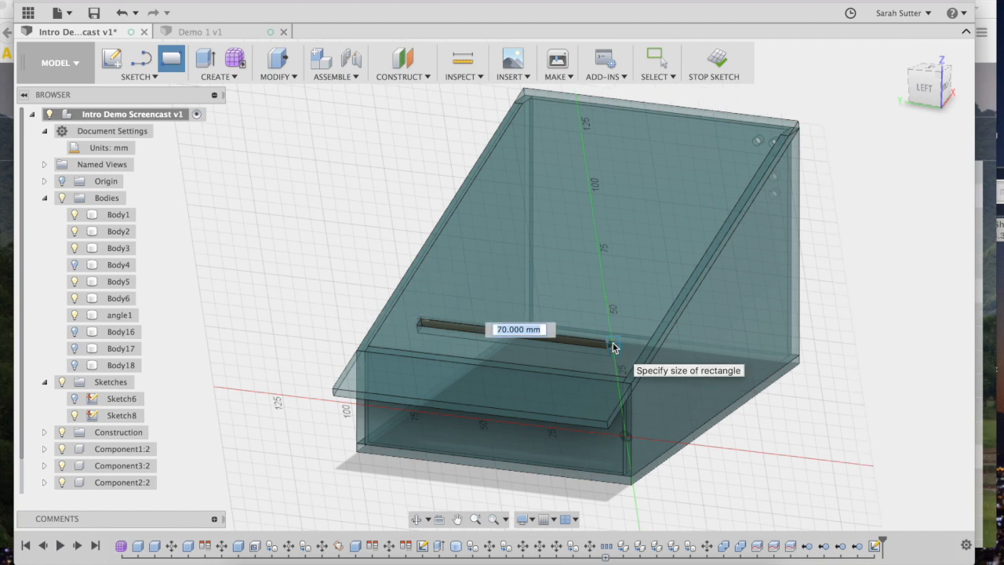
pyautogui.write('6')
pyautogui.press('Tab')
pyautogui.write('8')
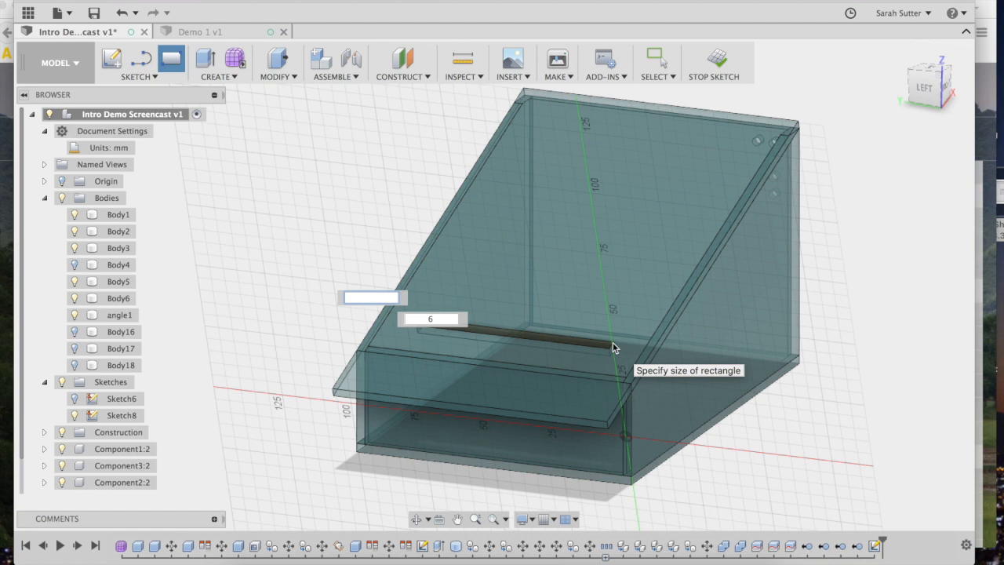
pyautogui.press('Tab')
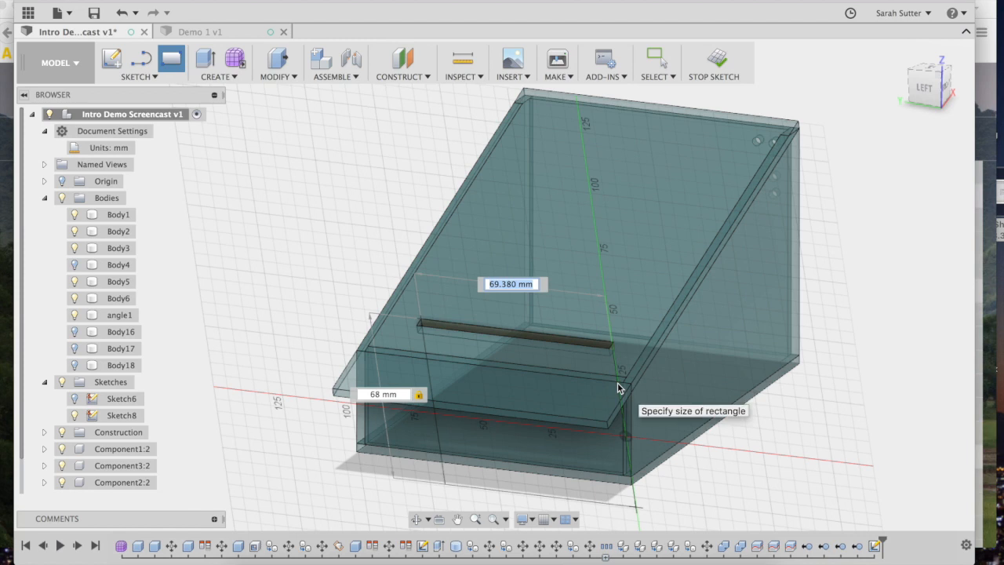
pyautogui.write('68')
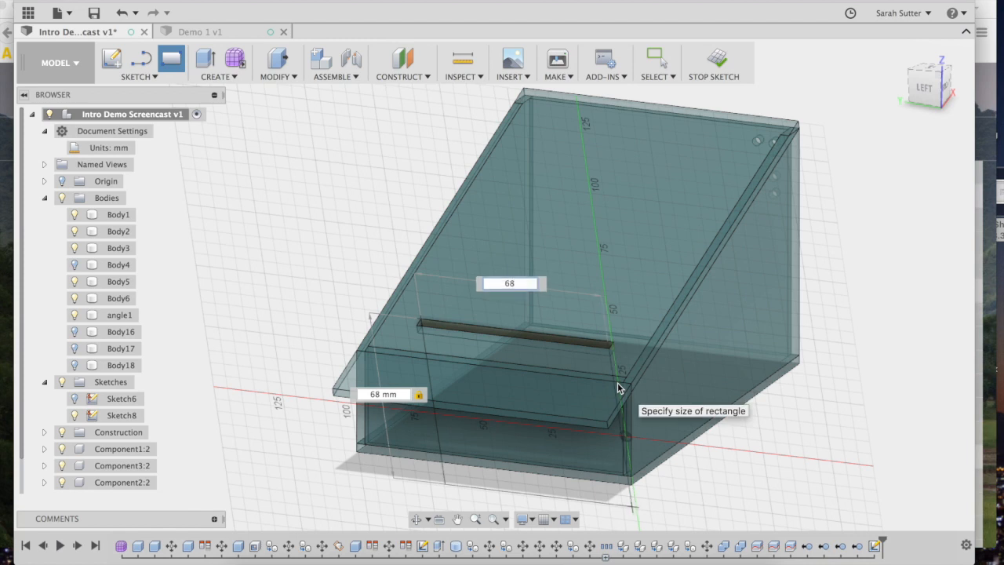
pyautogui.press('Tab')
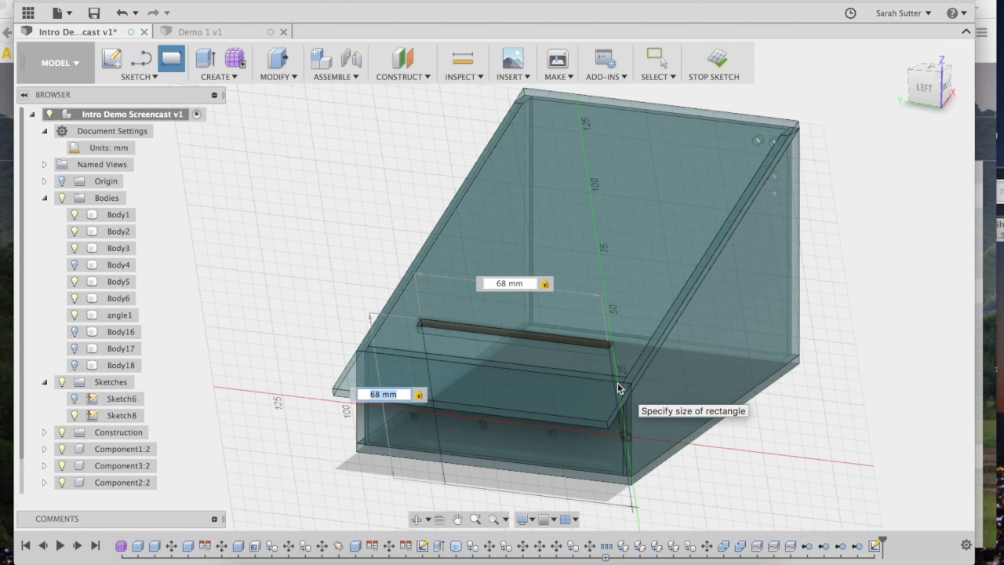
# - Set the box base's width to 130 mm and finish its rectangle
pyautogui.write('240')
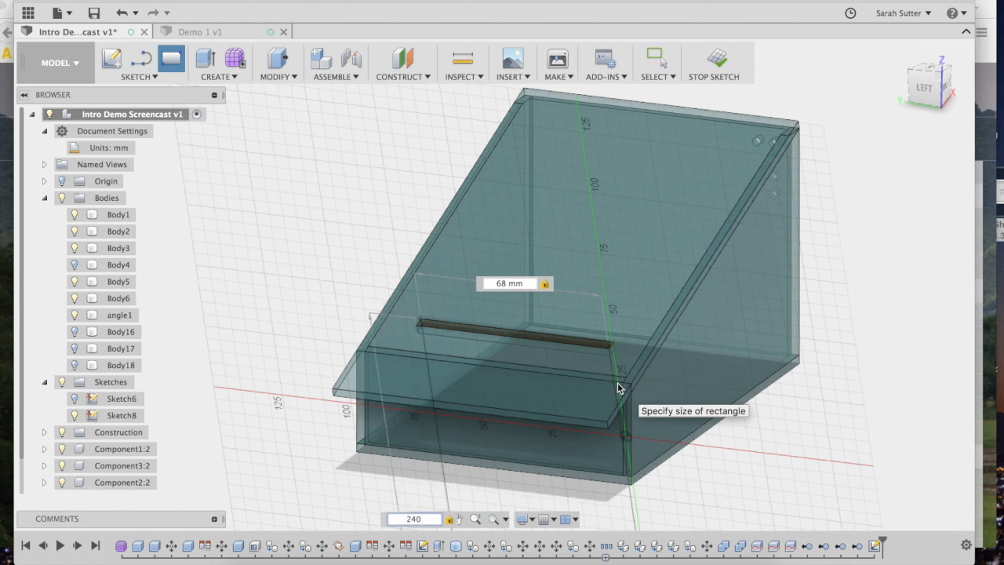
pyautogui.scroll(-4, 618, 384)
pyautogui.scroll(2, 618, 383)
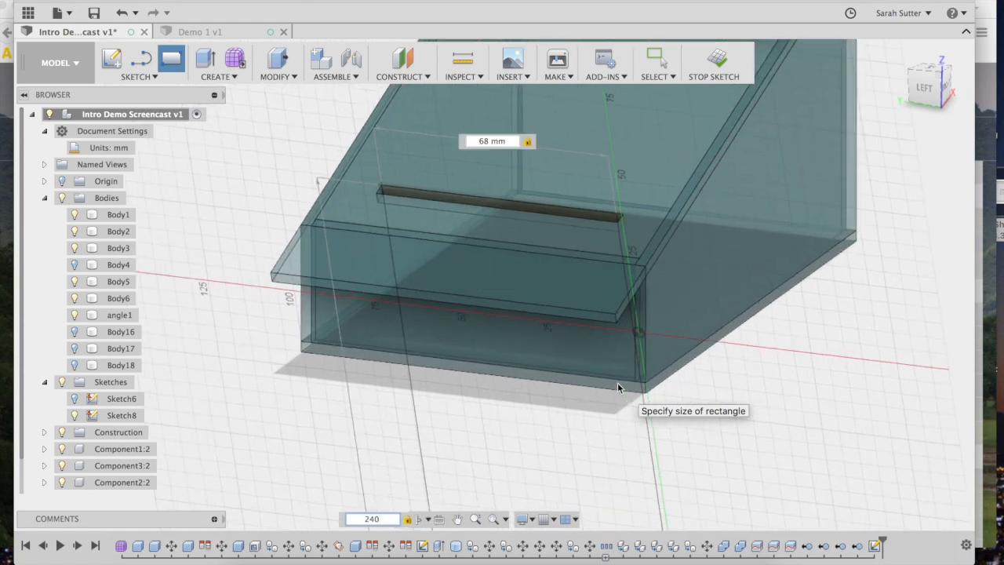
pyautogui.scroll(-2, 618, 383)
pyautogui.scroll(-2, 617, 387)
pyautogui.scroll(-5, 619, 386)
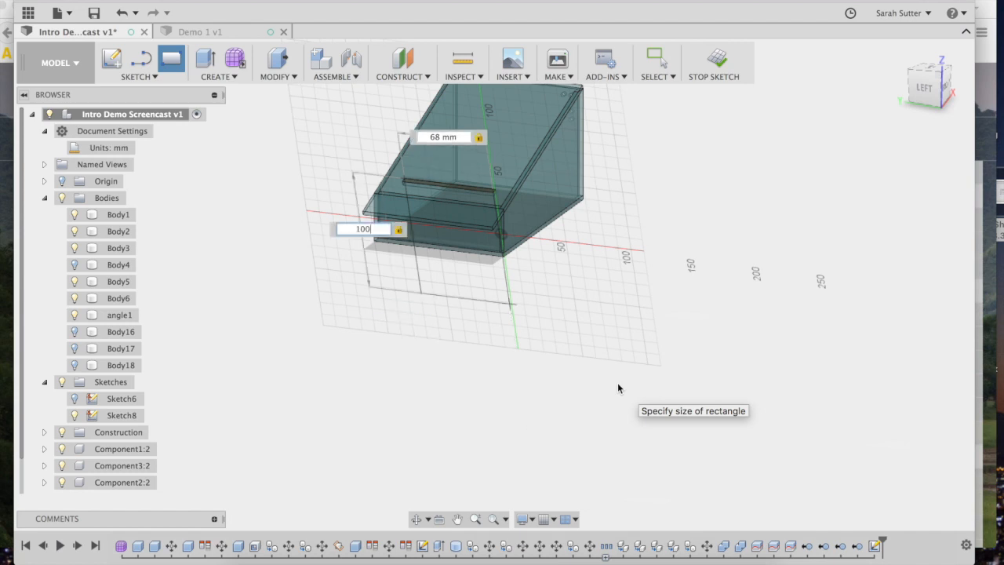
pyautogui.press('BackSpace')
pyautogui.write('30')
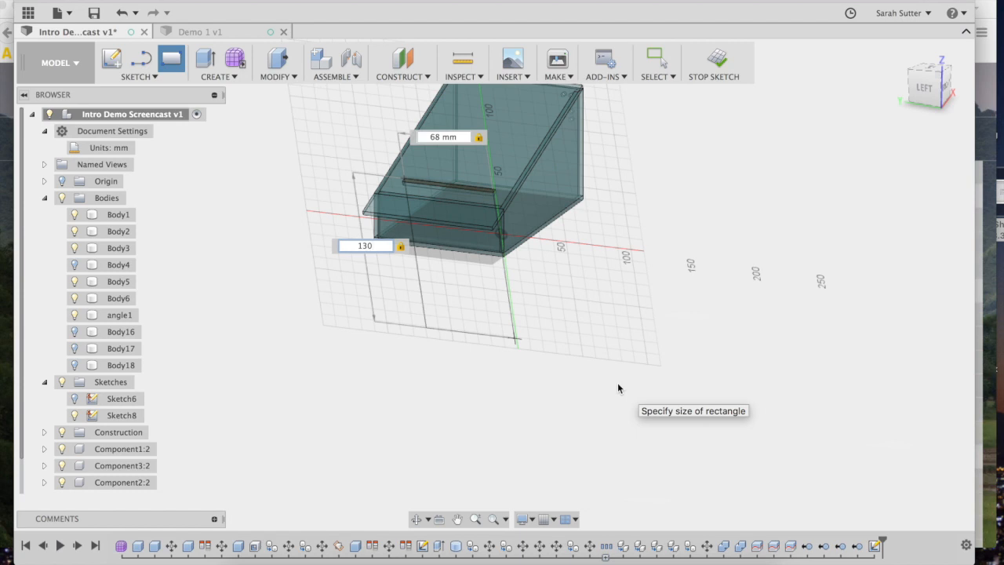
pyautogui.press('Return')
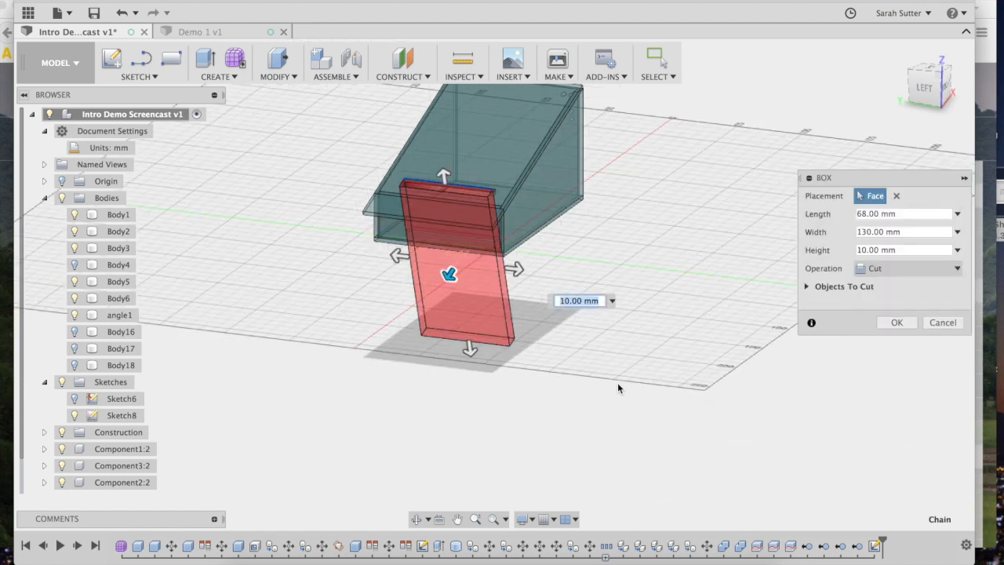
# - Give the box a height of 3 mm and create it as a new body
pyautogui.write('3mm')
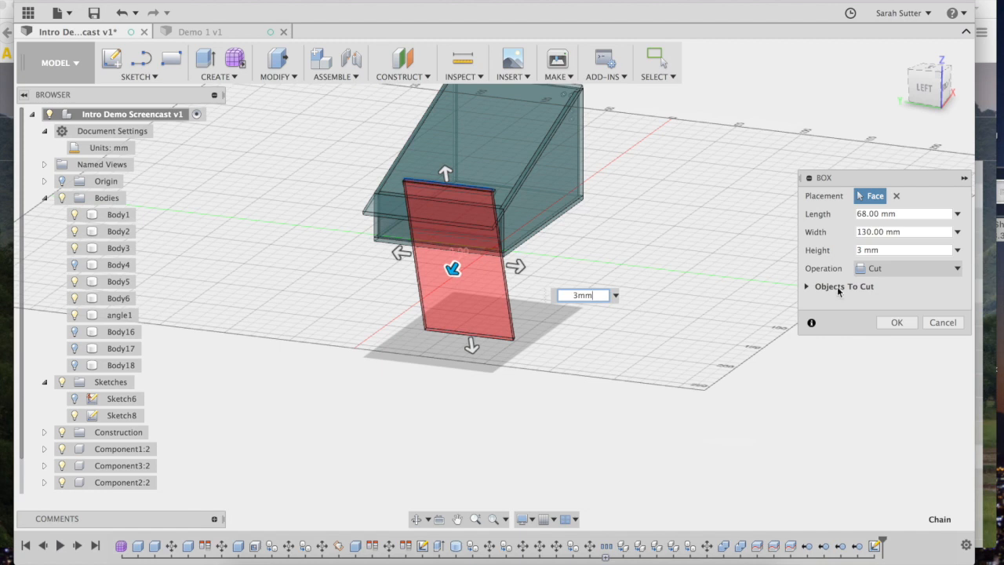
pyautogui.click(876, 271)
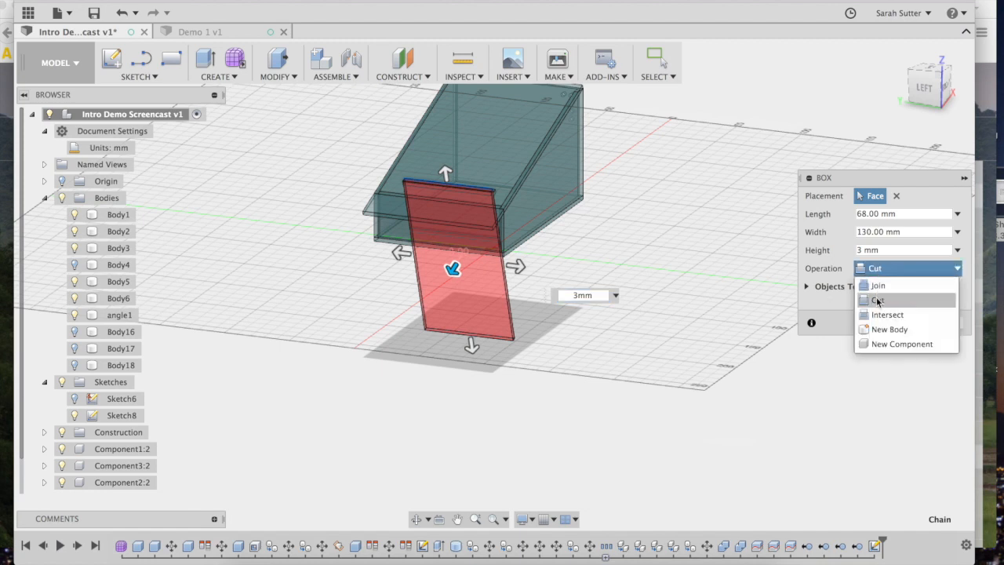
pyautogui.click(878, 330)
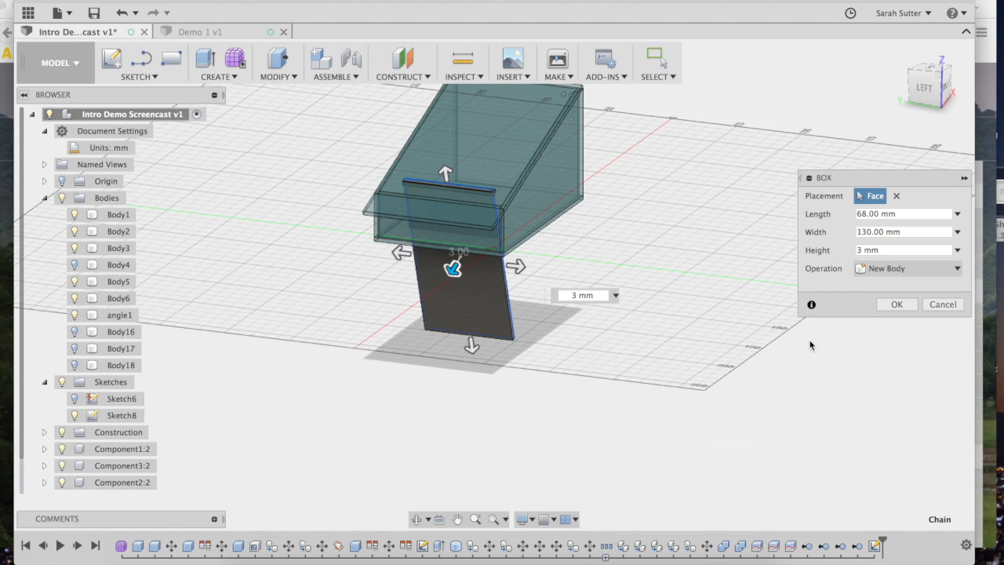
pyautogui.click(897, 305)
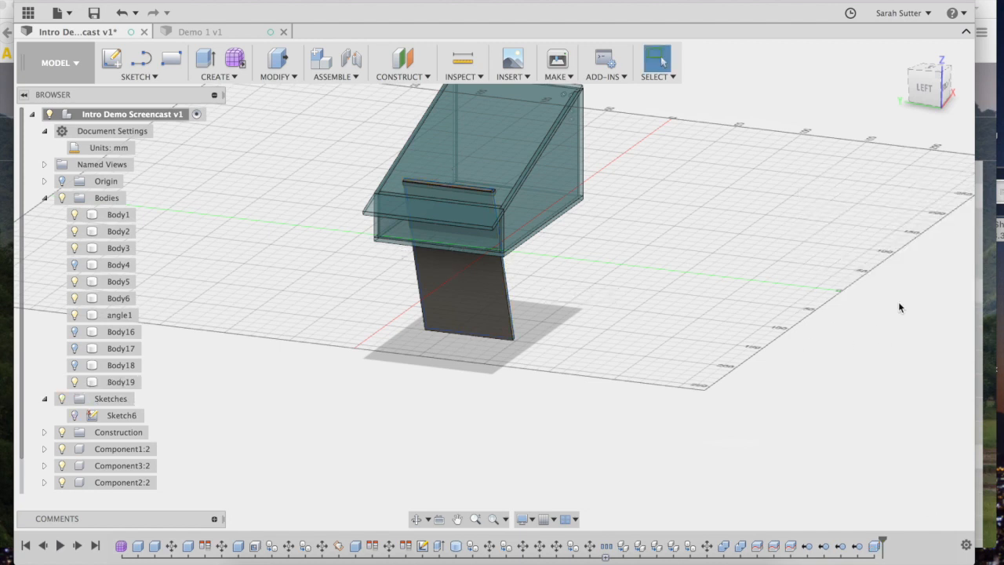
# - Move the new thin panel up through the slot by about 94.6 mm along its length, keeping its lower end above the base
pyautogui.press('m')
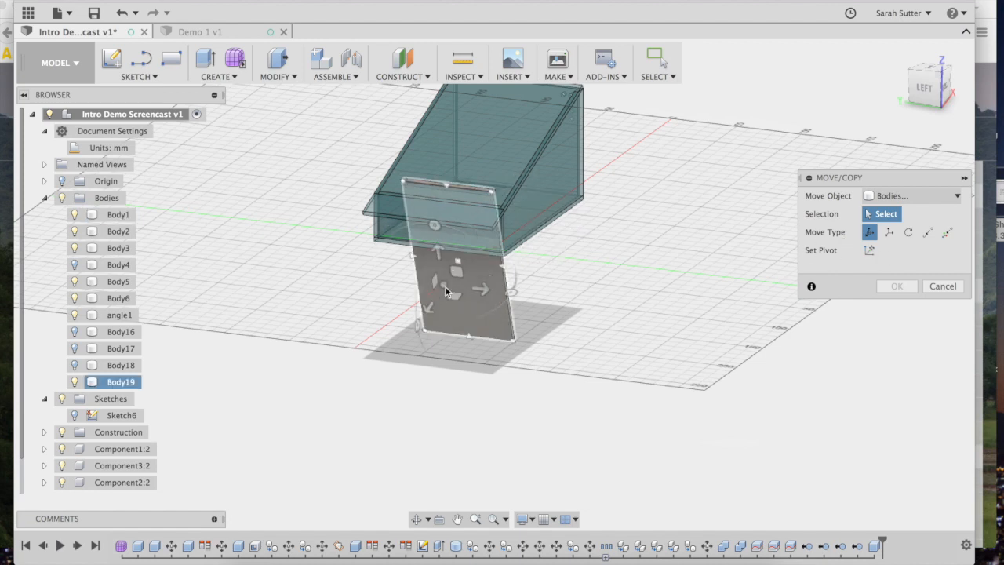
pyautogui.click(453, 293)
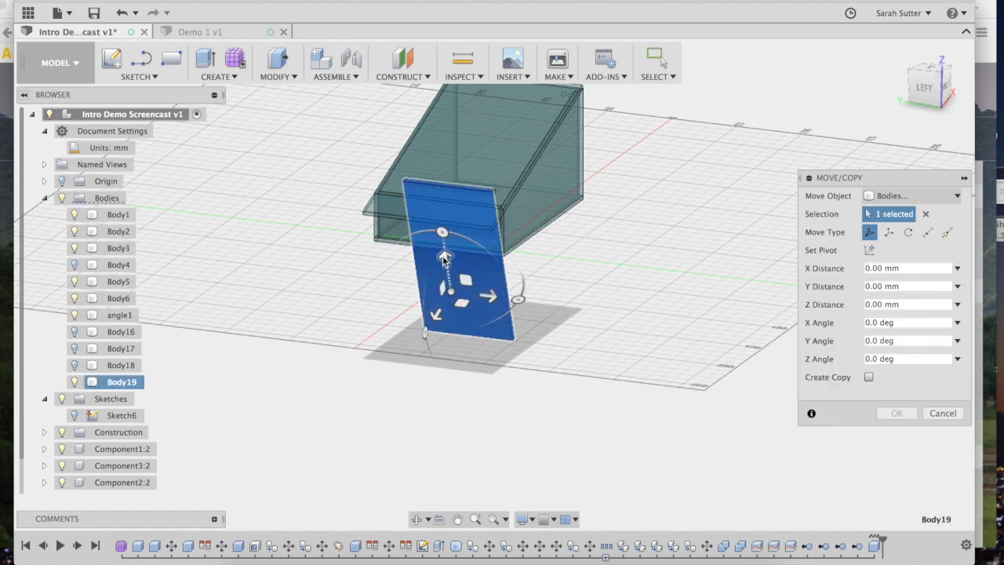
pyautogui.moveTo(444, 259); pyautogui.dragTo(418, 160)
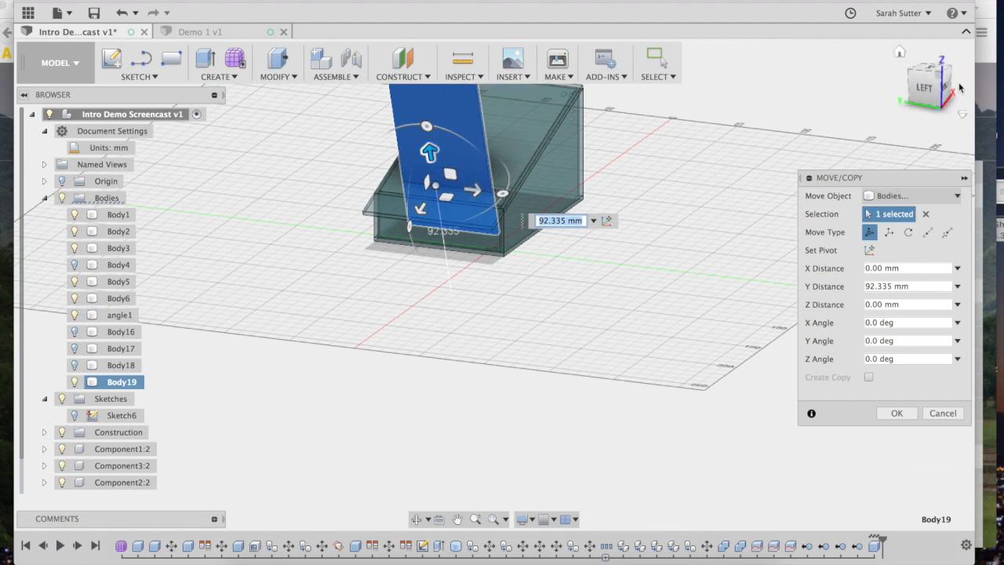
pyautogui.click(931, 92)
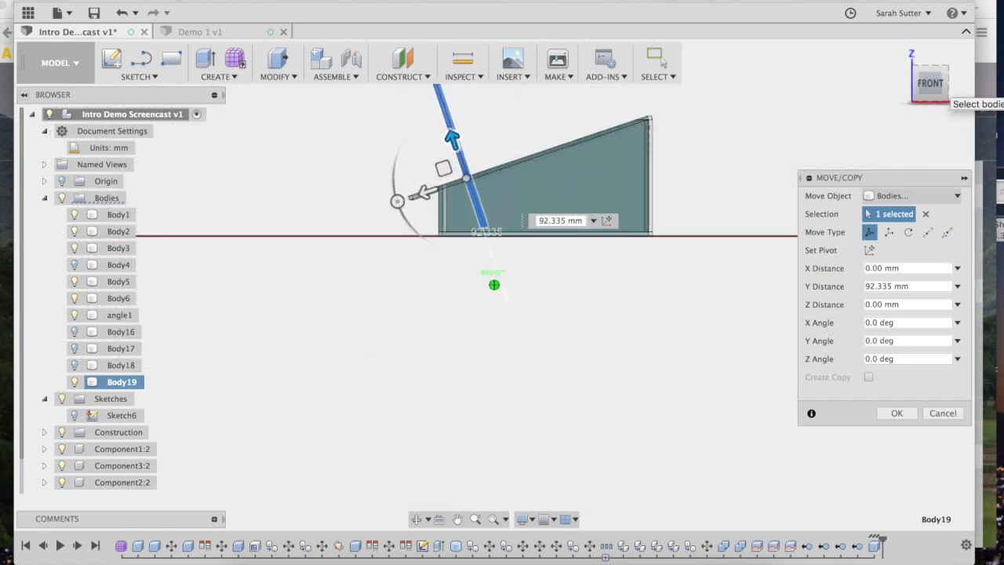
pyautogui.scroll(6, 527, 209)
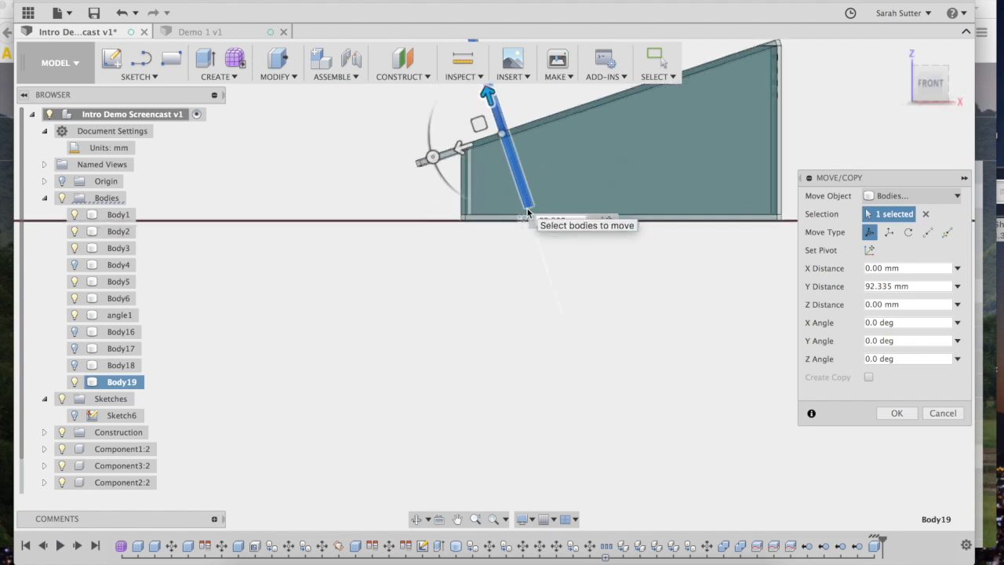
pyautogui.scroll(1, 527, 209)
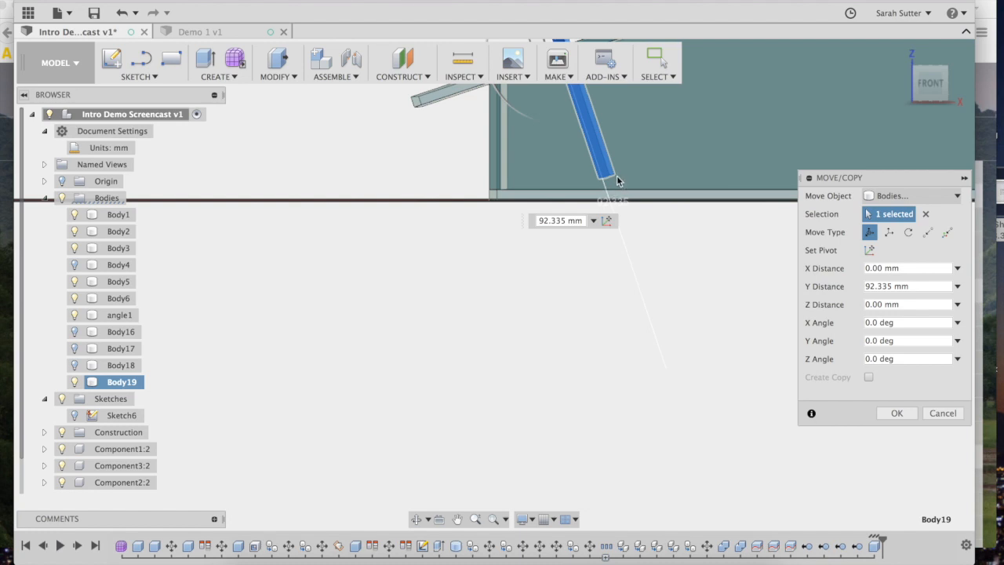
pyautogui.scroll(-5, 634, 154)
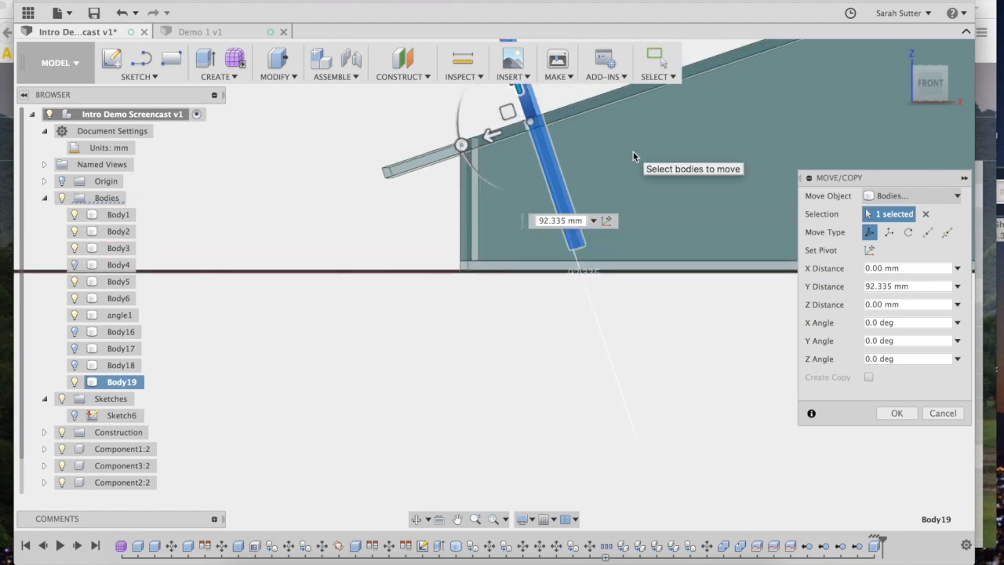
pyautogui.moveTo(462, 162); pyautogui.dragTo(461, 159)
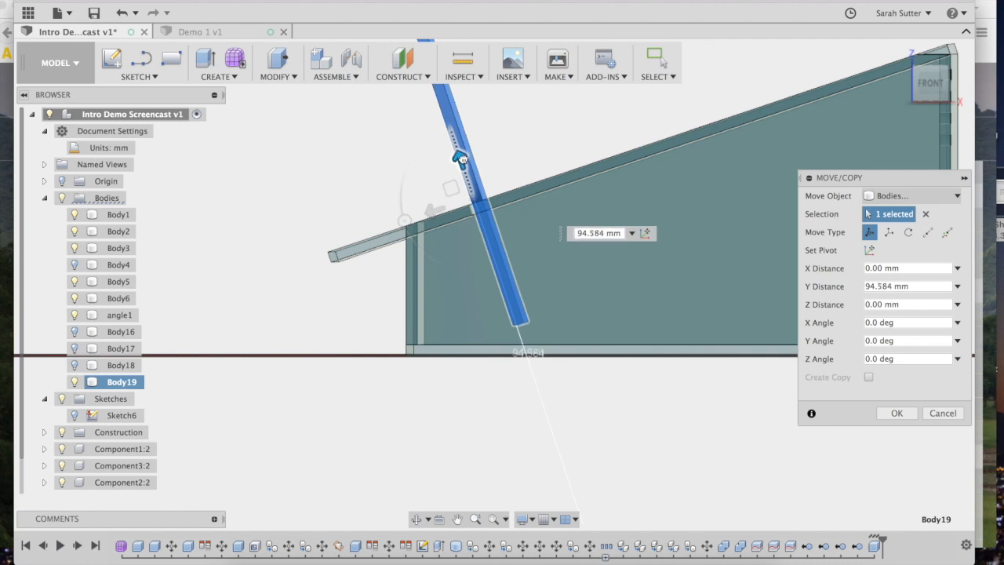
pyautogui.moveTo(462, 159); pyautogui.dragTo(460, 158)
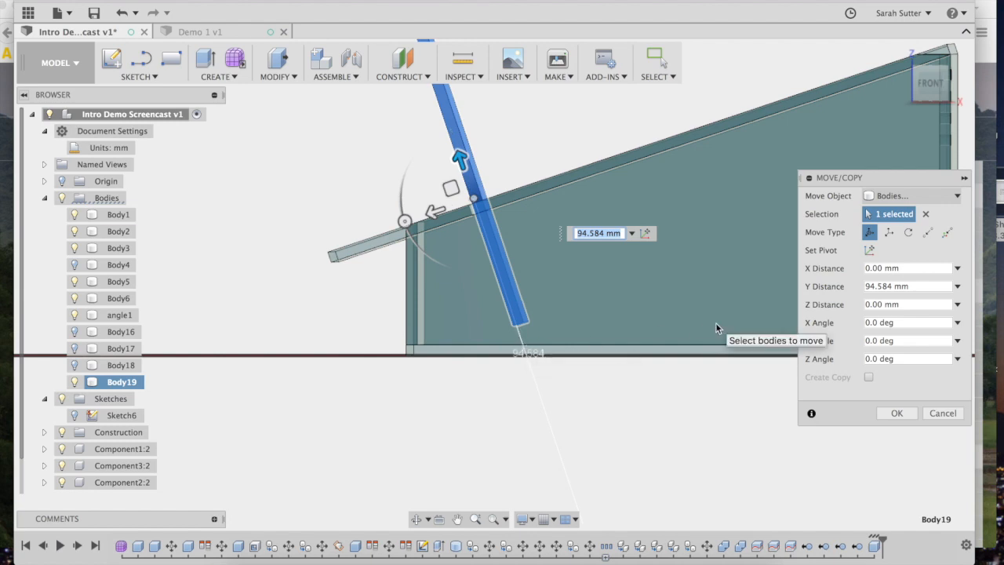
pyautogui.click(897, 413)
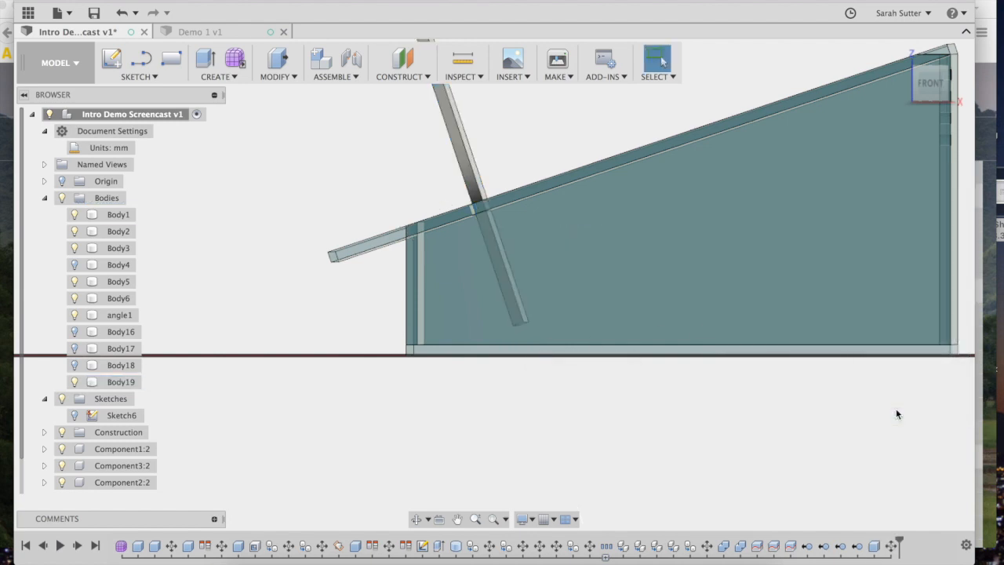
# - Switch to the Render workspace and view the enclosure and inserted panel from the tall end
pyautogui.moveTo(919, 83)
pyautogui.mouseDown()
pyautogui.moveTo(945, 115)
pyautogui.moveTo(915, 86)
pyautogui.moveTo(923, 80)
pyautogui.mouseUp()
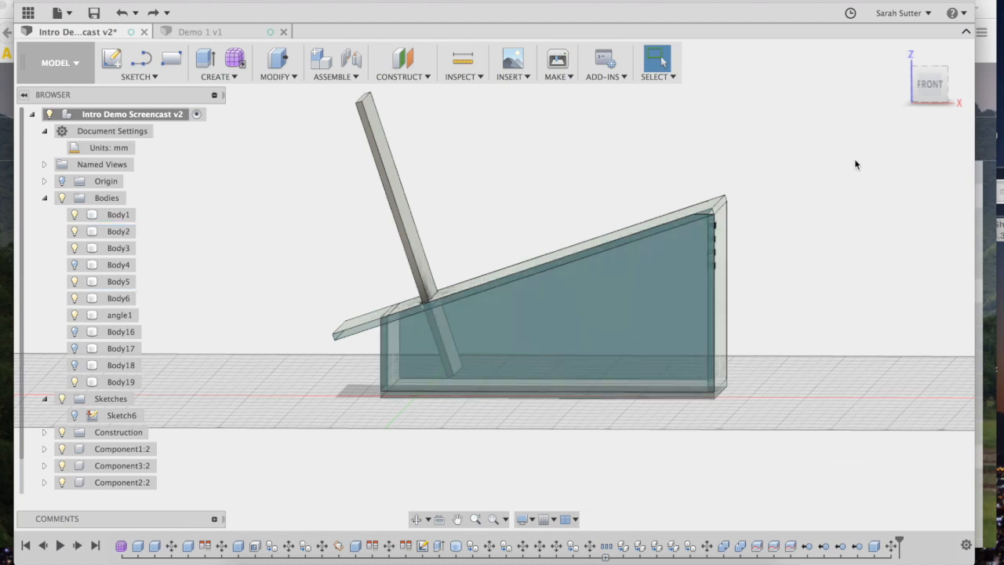
pyautogui.scroll(-1, 891, 118)
pyautogui.moveTo(493, 284)
pyautogui.keyDown('shift'); pyautogui.mouseDown(button='middle')
pyautogui.moveTo(444, 307)
pyautogui.moveTo(455, 362)
pyautogui.moveTo(443, 353)
pyautogui.mouseUp(button='middle'); pyautogui.keyUp('shift')
pyautogui.moveTo(919, 101); pyautogui.dragTo(919, 83)
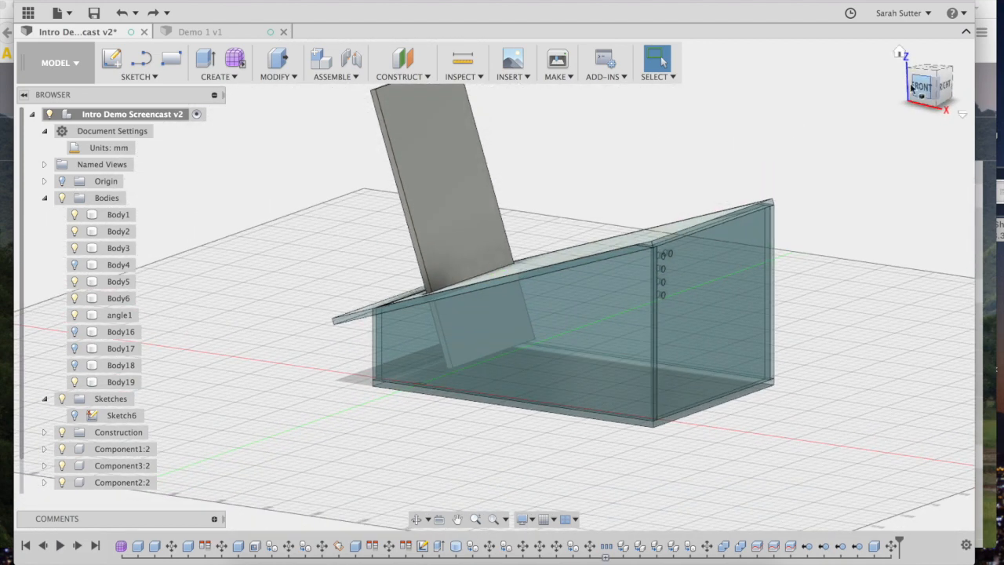
pyautogui.click(75, 66)
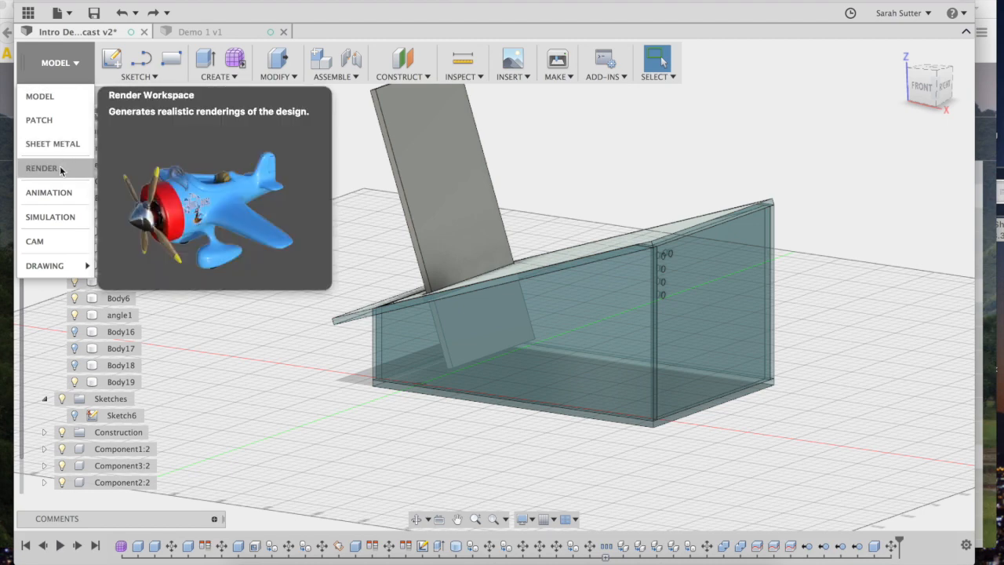
pyautogui.click(60, 167)
pyautogui.moveTo(928, 116)
pyautogui.mouseDown()
pyautogui.moveTo(932, 93)
pyautogui.moveTo(910, 93)
pyautogui.mouseUp()
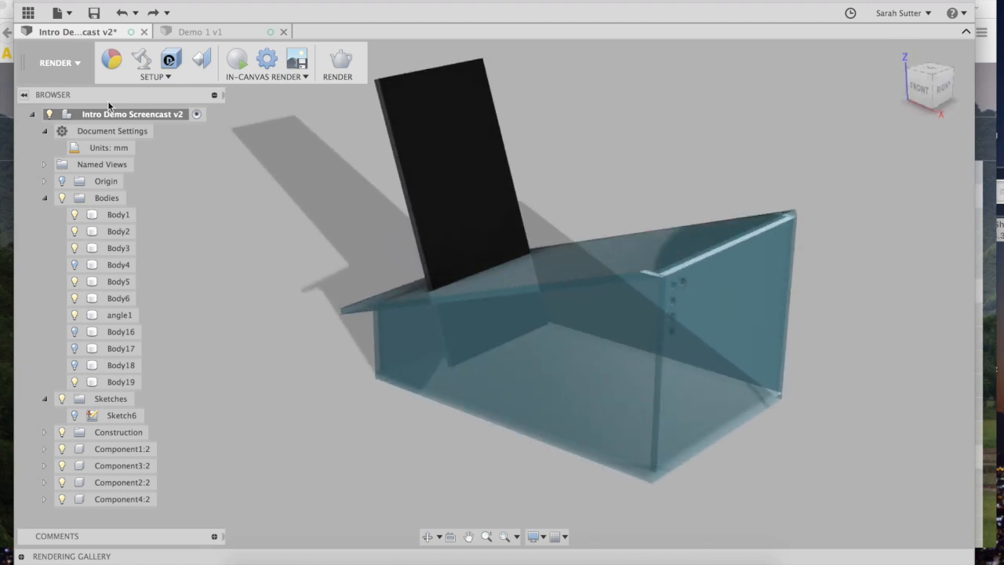
# - Apply the Oak - Semigloss appearance to the enclosure's tall end wall
pyautogui.click(162, 82)
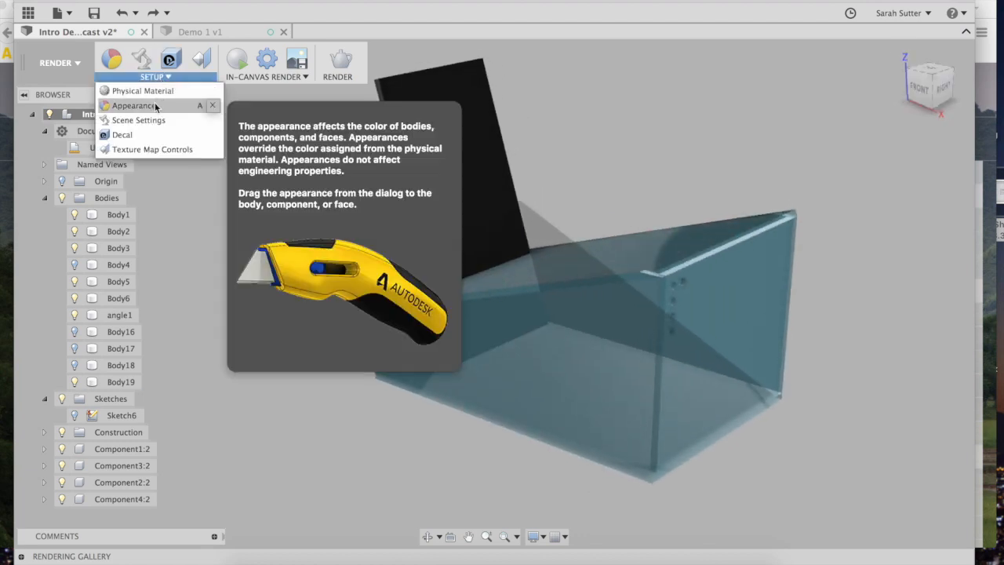
pyautogui.click(156, 107)
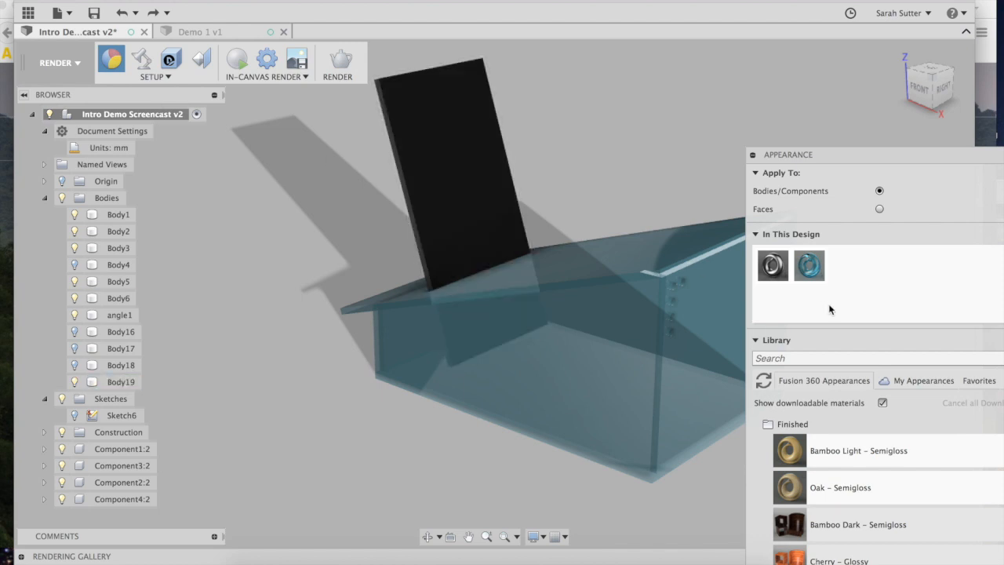
pyautogui.moveTo(849, 490); pyautogui.dragTo(684, 398)
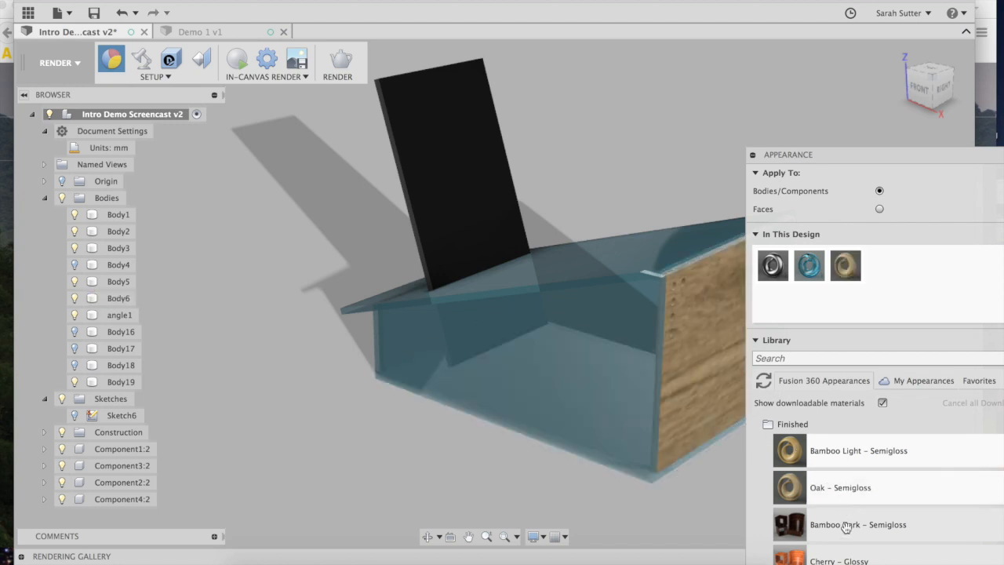
# - Try to apply the Oak - Glossy and Walnut - Glossy appearances to the enclosure's tall end wall
pyautogui.scroll(-5, 846, 527)
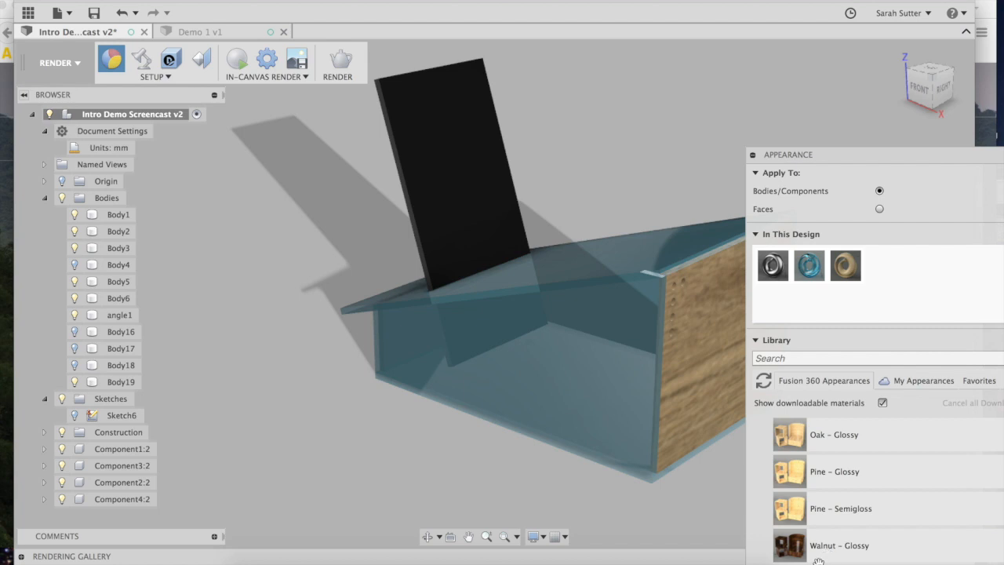
pyautogui.moveTo(841, 431); pyautogui.dragTo(696, 390)
pyautogui.moveTo(846, 552); pyautogui.dragTo(678, 397)
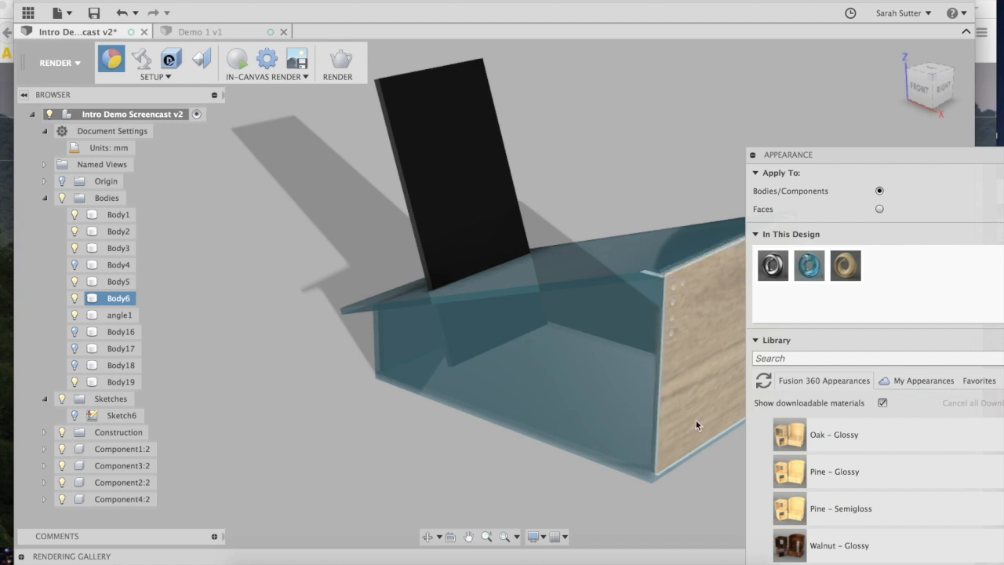
# - Try to apply the Oak - Glossy appearance to the enclosure's front side wall while it is still blue glass
pyautogui.moveTo(908, 157); pyautogui.dragTo(954, 51)
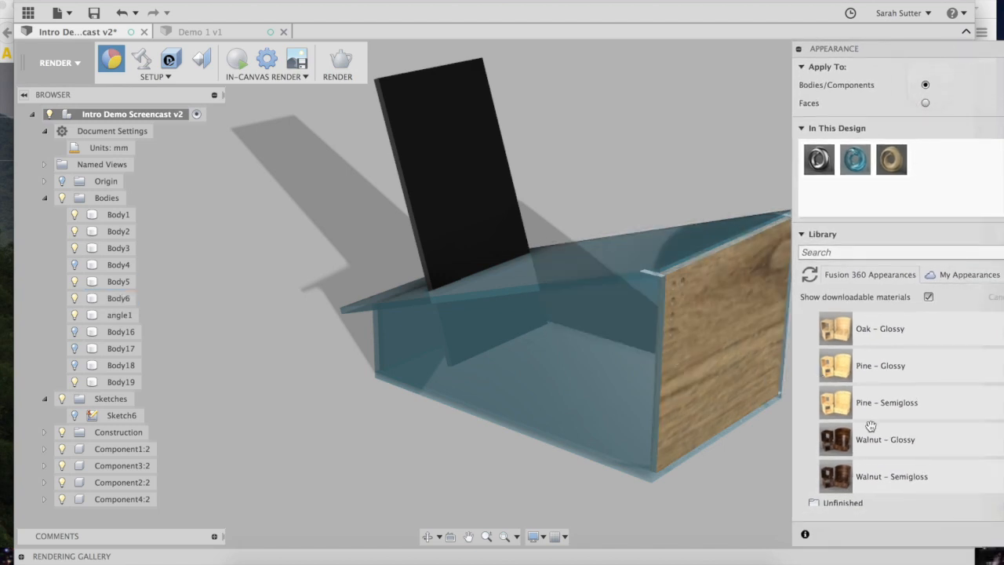
pyautogui.moveTo(896, 333); pyautogui.dragTo(562, 348)
pyautogui.moveTo(880, 329); pyautogui.dragTo(553, 342)
# - Unassign and delete the blue glass appearance from the design
pyautogui.rightClick(856, 161)
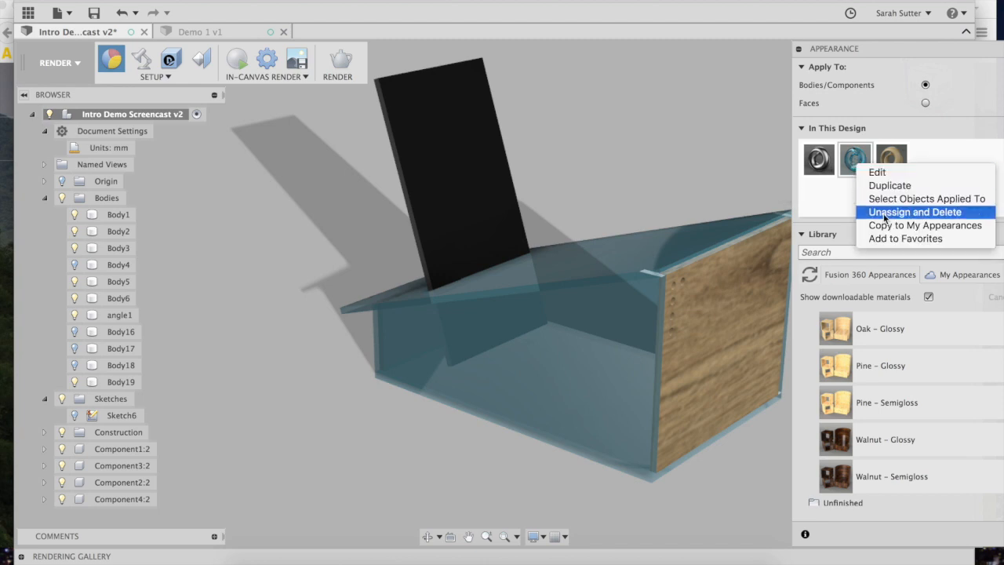
pyautogui.click(885, 214)
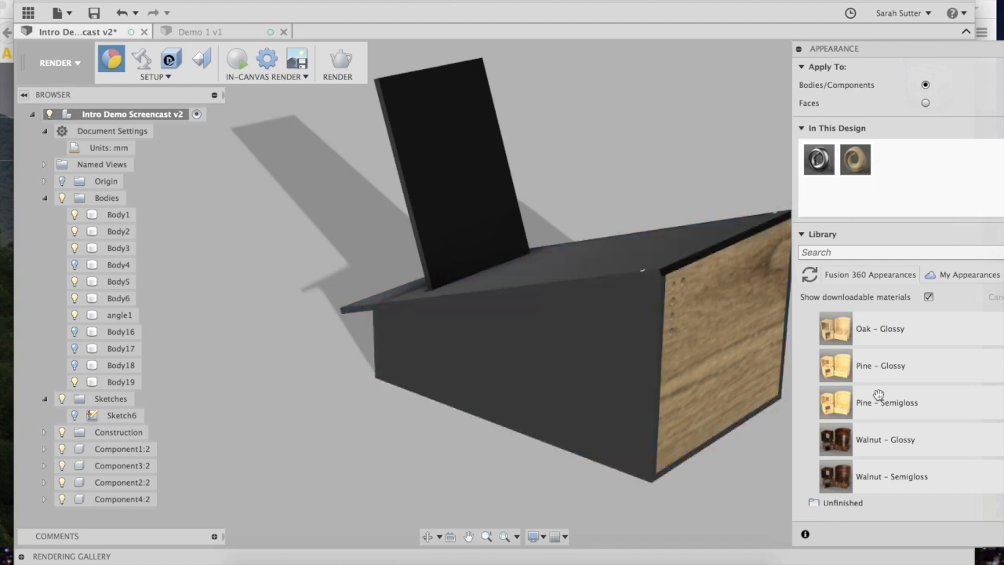
# - Retry the Oak - Glossy appearance on the front side wall without the glass appearance
pyautogui.moveTo(878, 329); pyautogui.dragTo(555, 351)
pyautogui.moveTo(902, 337); pyautogui.dragTo(588, 313)
pyautogui.moveTo(585, 390); pyautogui.dragTo(588, 394)
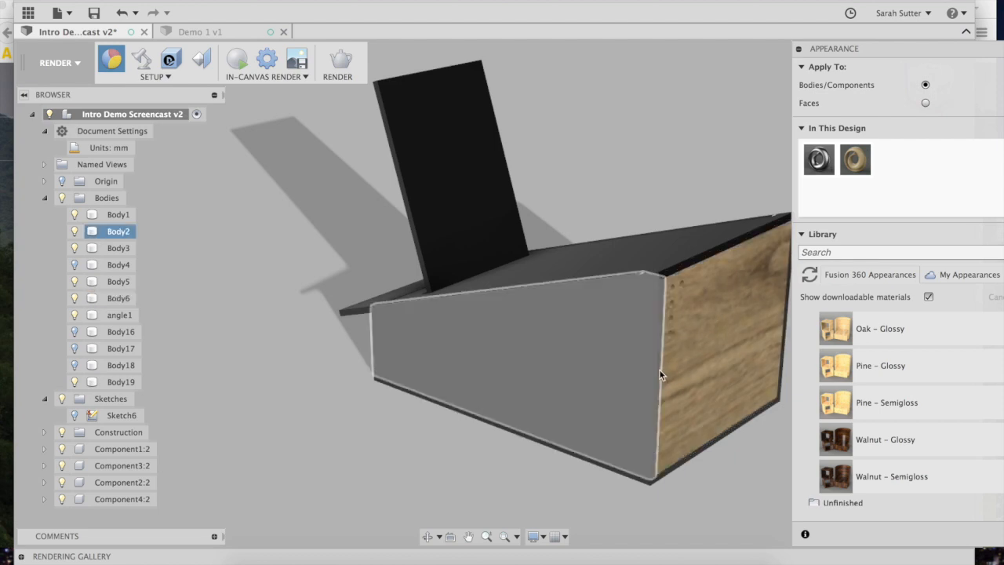
# - Download the Oak - Glossy material and apply it to the enclosure's front side wall
pyautogui.moveTo(930, 55); pyautogui.dragTo(198, 116)
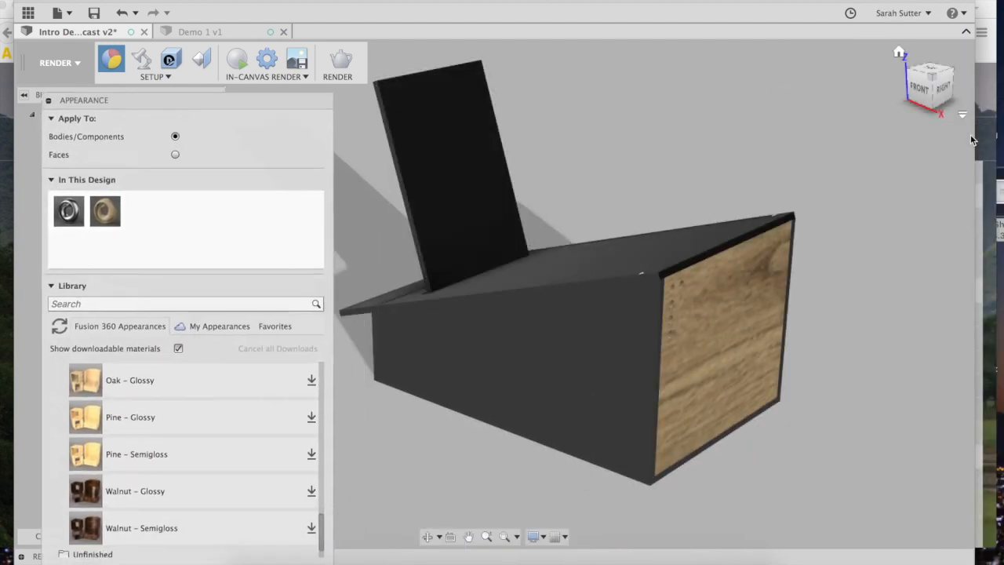
pyautogui.moveTo(927, 88)
pyautogui.mouseDown()
pyautogui.moveTo(890, 76)
pyautogui.moveTo(851, 85)
pyautogui.moveTo(784, 51)
pyautogui.moveTo(820, 75)
pyautogui.moveTo(931, 92)
pyautogui.mouseUp()
pyautogui.moveTo(202, 382); pyautogui.dragTo(581, 377)
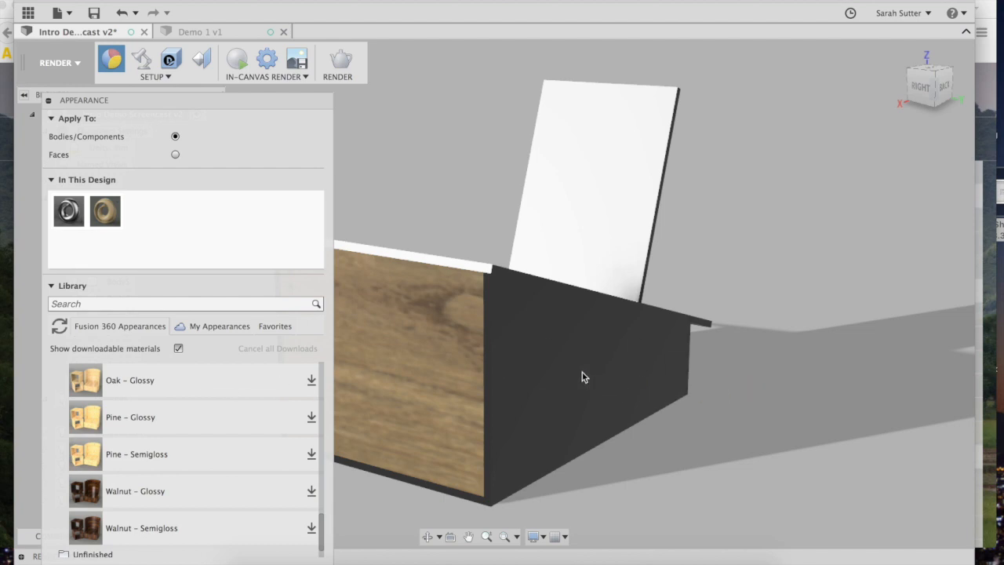
pyautogui.click(313, 381)
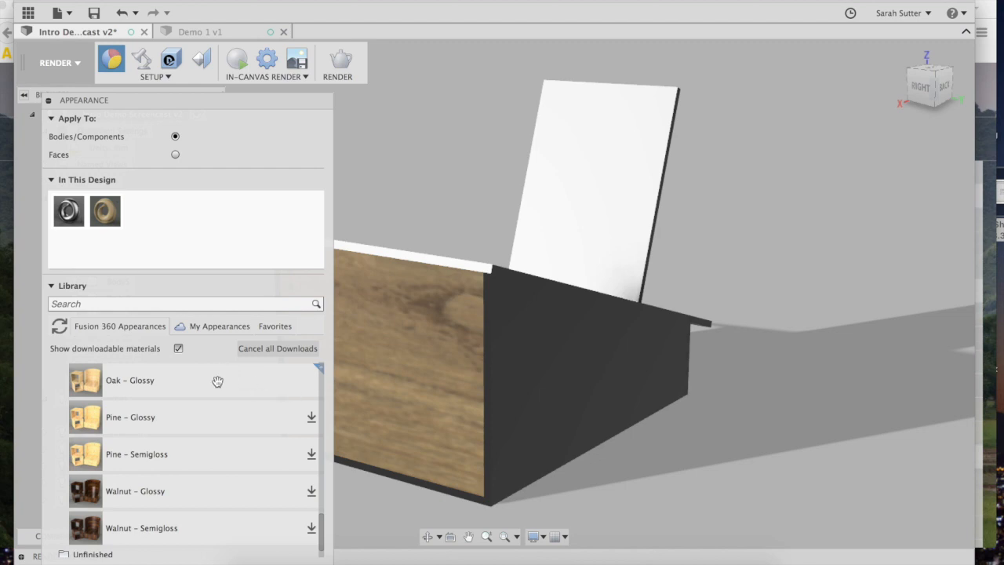
pyautogui.moveTo(218, 382); pyautogui.dragTo(510, 345)
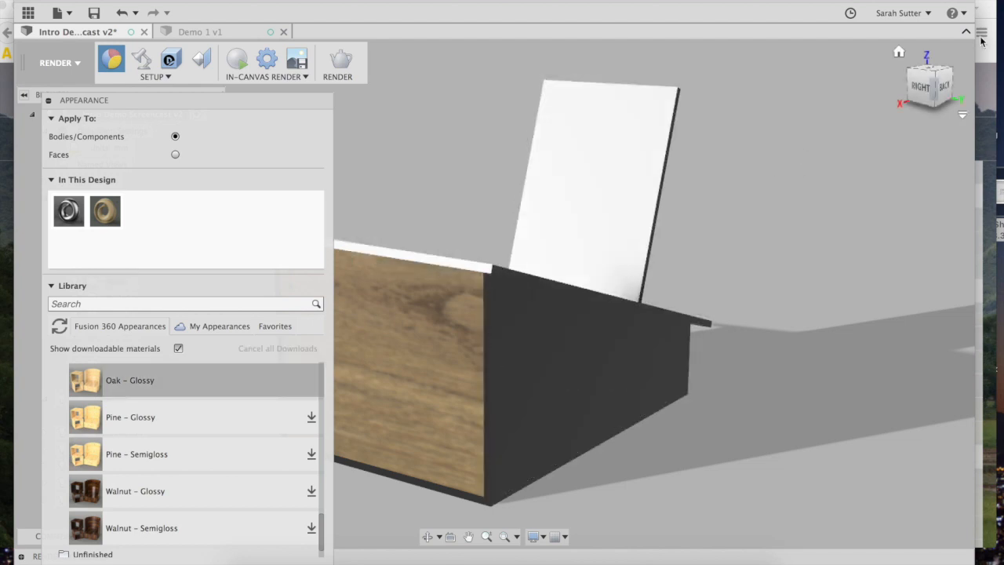
pyautogui.moveTo(934, 93); pyautogui.dragTo(910, 93)
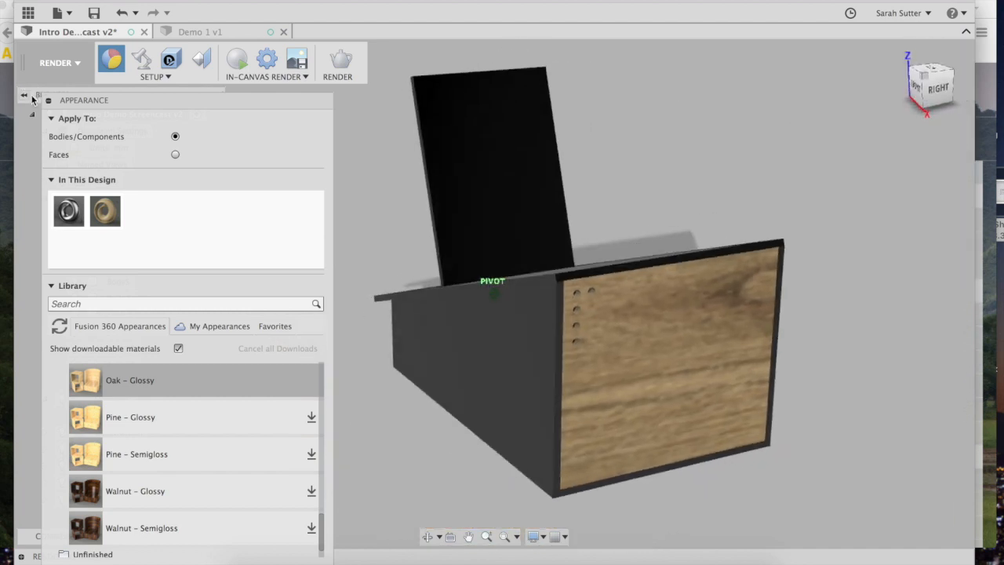
pyautogui.moveTo(32, 99); pyautogui.dragTo(36, 89)
pyautogui.moveTo(166, 381); pyautogui.dragTo(511, 336)
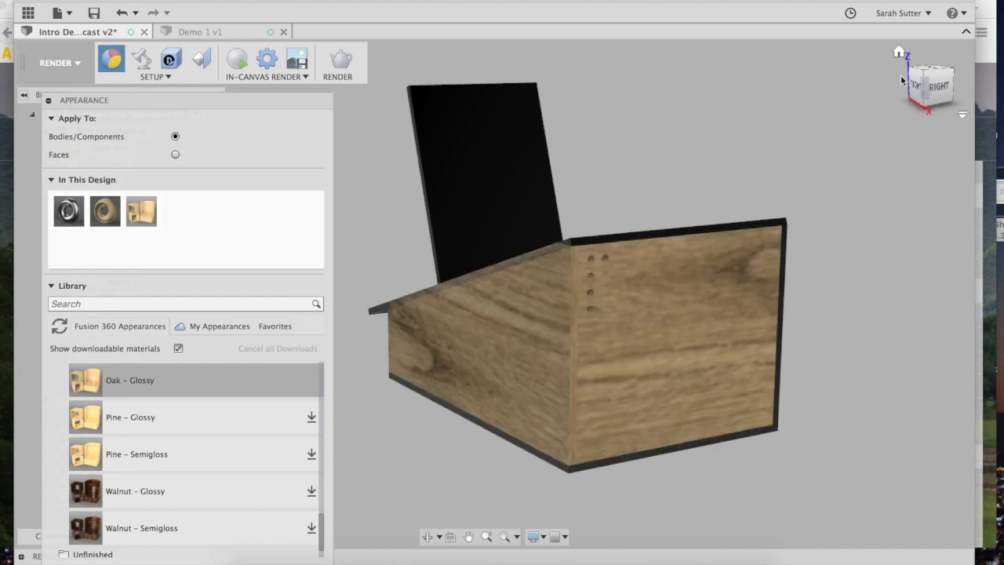
# - Apply the Oak - Glossy appearance to the enclosure's sloped lid, rear side wall and base
pyautogui.moveTo(913, 86); pyautogui.dragTo(954, 117)
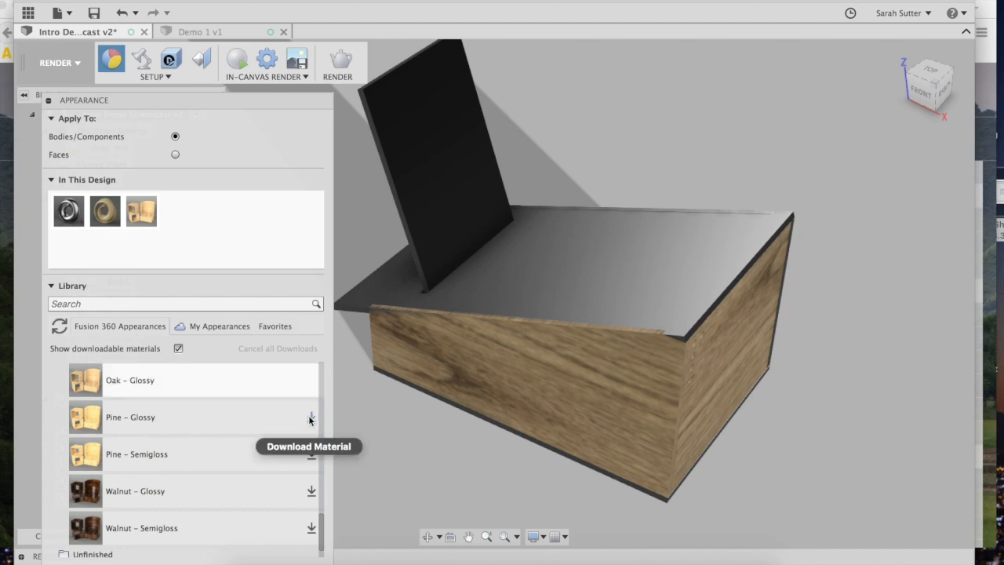
pyautogui.moveTo(172, 370); pyautogui.dragTo(582, 293)
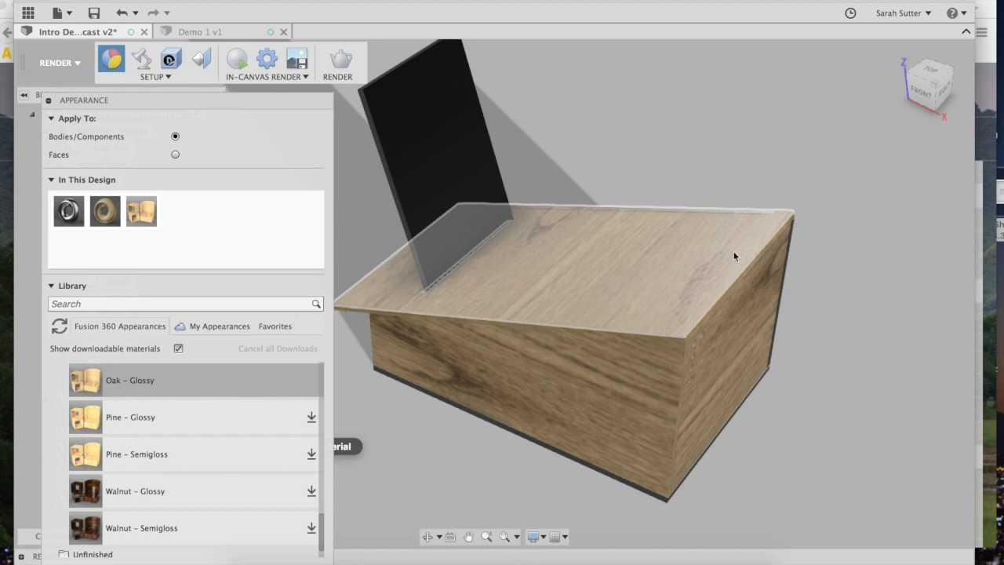
pyautogui.keyDown('shift'); pyautogui.moveTo(868, 167); pyautogui.dragTo(823, 185, button='middle'); pyautogui.keyUp('shift')
pyautogui.moveTo(931, 87)
pyautogui.mouseDown()
pyautogui.moveTo(917, 93)
pyautogui.moveTo(910, 82)
pyautogui.moveTo(938, 104)
pyautogui.mouseUp()
pyautogui.moveTo(147, 378); pyautogui.dragTo(564, 400)
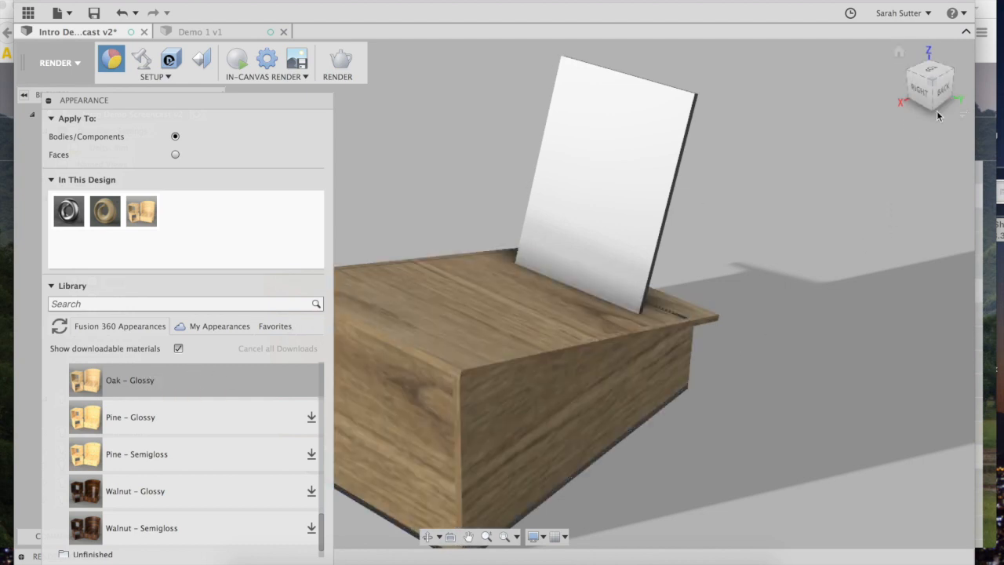
pyautogui.moveTo(940, 104); pyautogui.dragTo(968, 43)
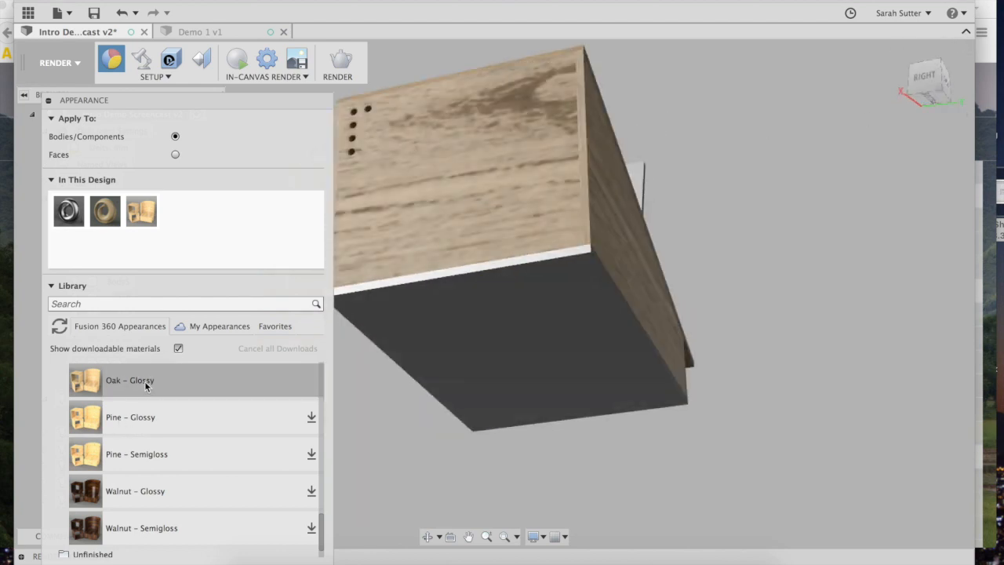
pyautogui.moveTo(392, 345); pyautogui.dragTo(466, 332)
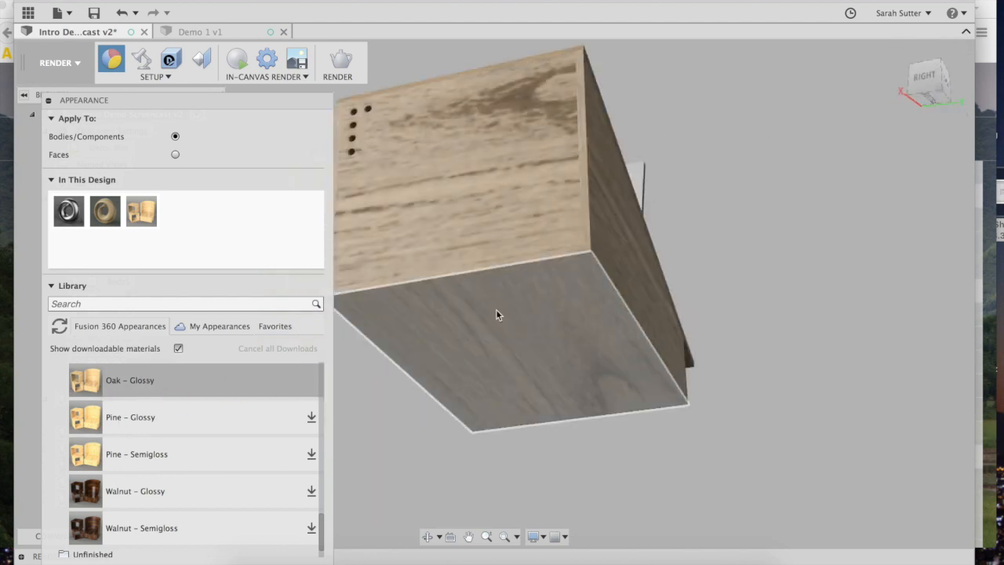
# - Download Fabric (Black) from the Cloth appearances and apply it to the enclosure's tall end wall
pyautogui.moveTo(926, 85); pyautogui.dragTo(947, 88)
pyautogui.click(931, 78)
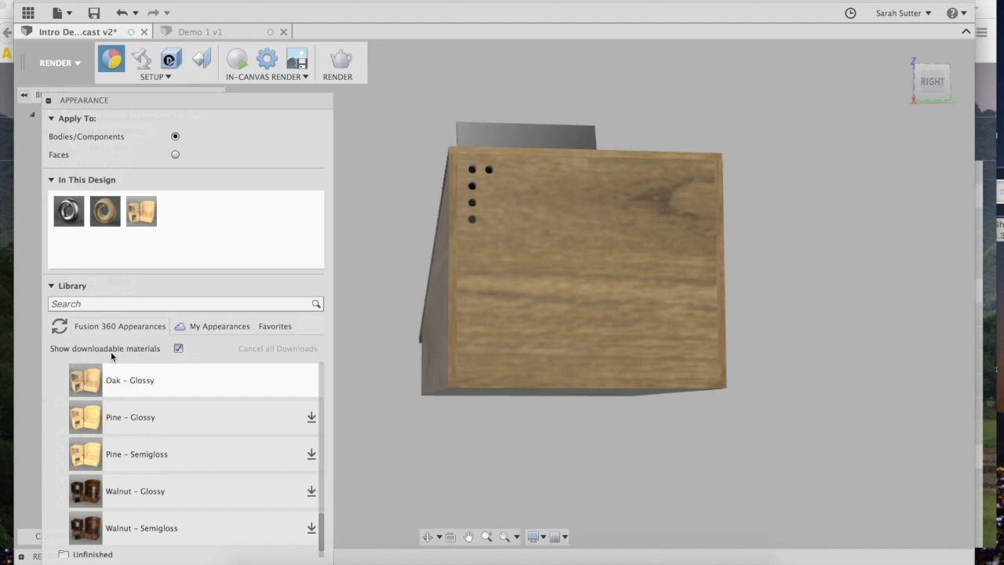
pyautogui.scroll(5, 123, 372)
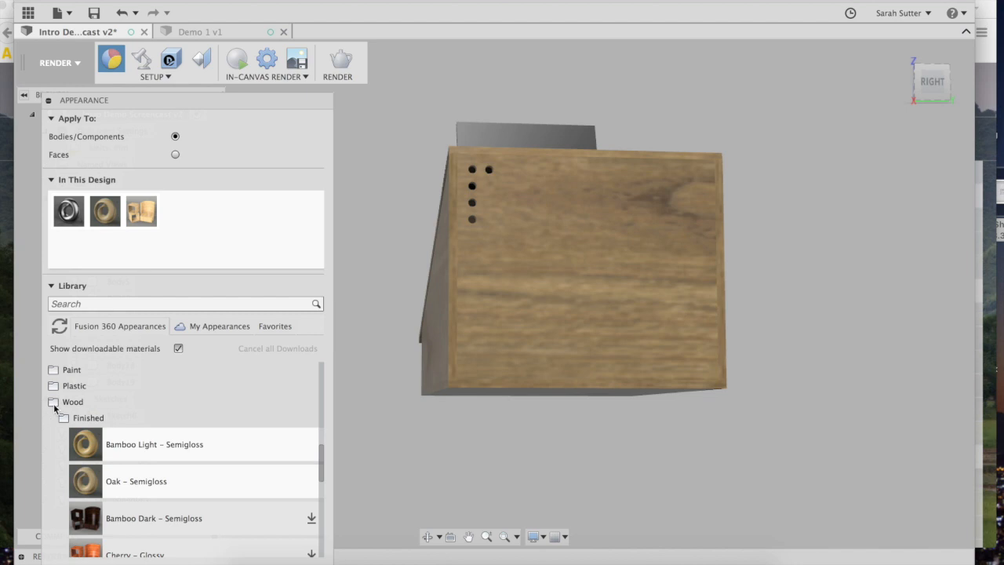
pyautogui.scroll(3, 68, 372)
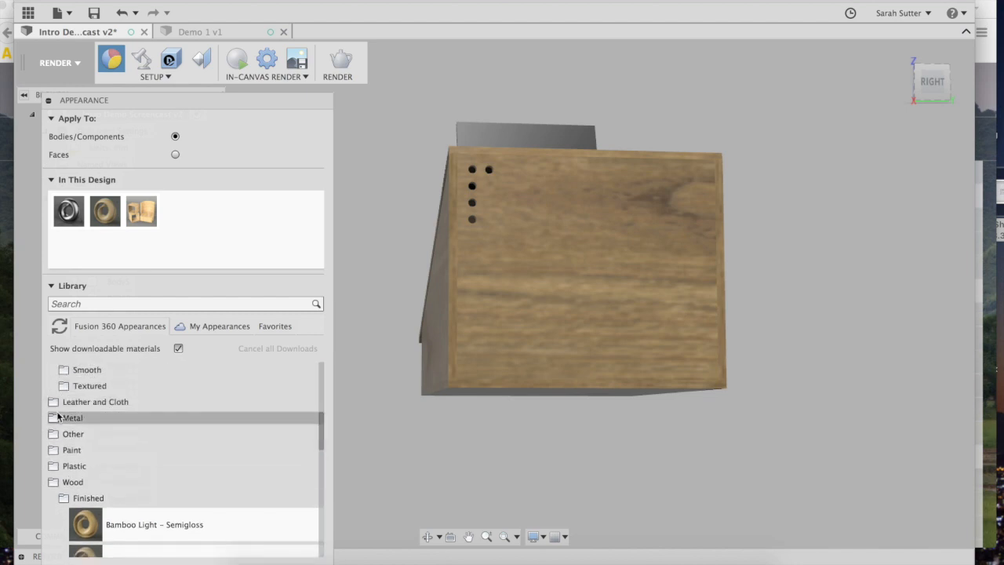
pyautogui.click(52, 403)
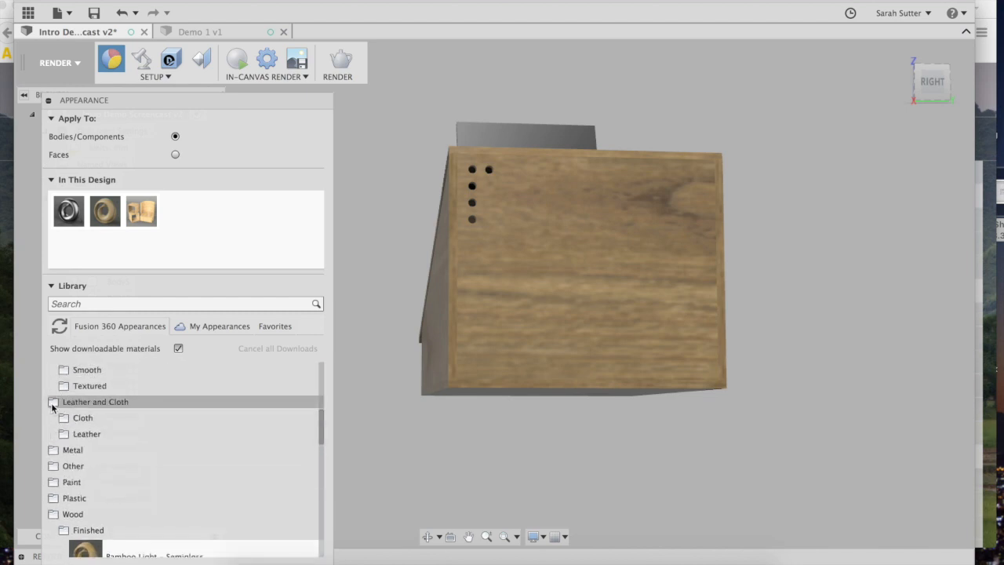
pyautogui.click(67, 418)
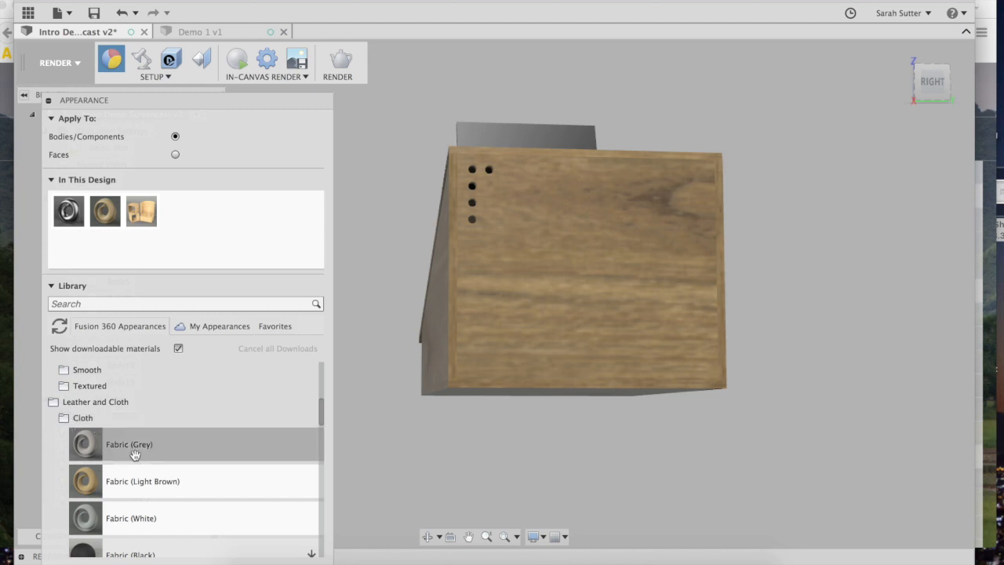
pyautogui.scroll(-1, 135, 451)
pyautogui.scroll(-3, 135, 455)
pyautogui.moveTo(143, 418); pyautogui.dragTo(600, 304)
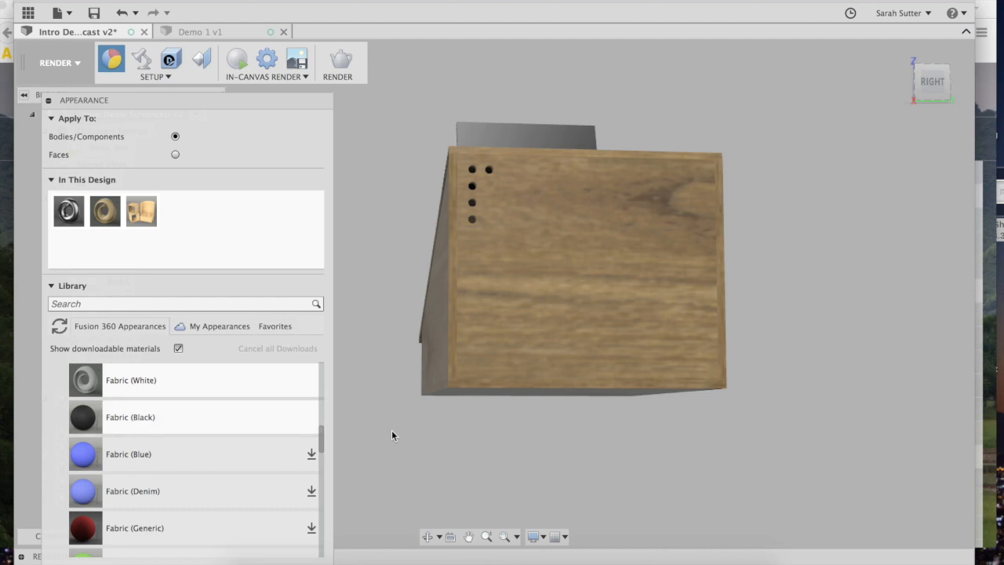
pyautogui.moveTo(235, 422); pyautogui.dragTo(628, 274)
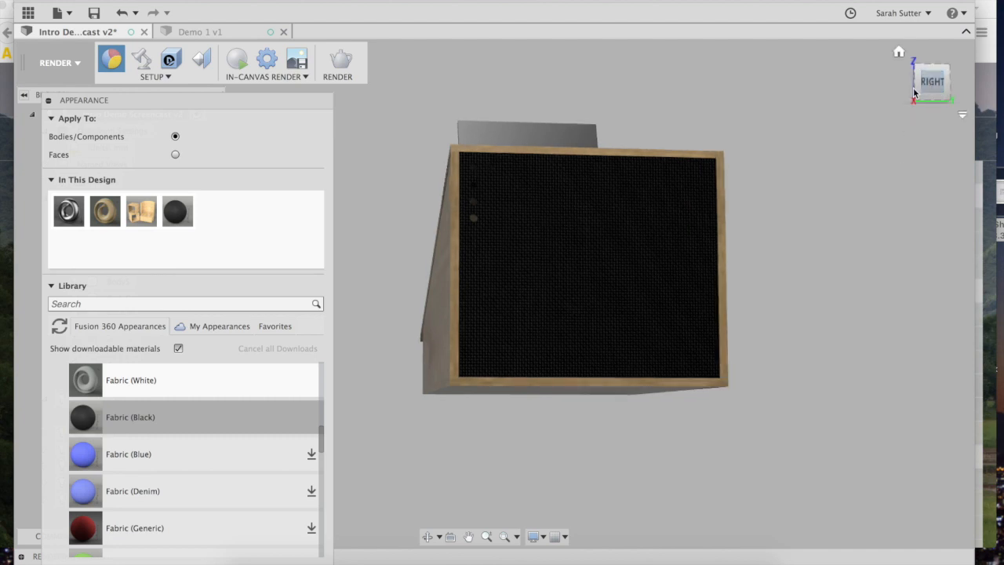
# - Apply the opaque Plastic - Glossy (Black) appearance to the thin panel standing in the slot
pyautogui.moveTo(915, 93)
pyautogui.mouseDown()
pyautogui.moveTo(987, 107)
pyautogui.moveTo(953, 111)
pyautogui.moveTo(983, 117)
pyautogui.moveTo(923, 88)
pyautogui.mouseUp()
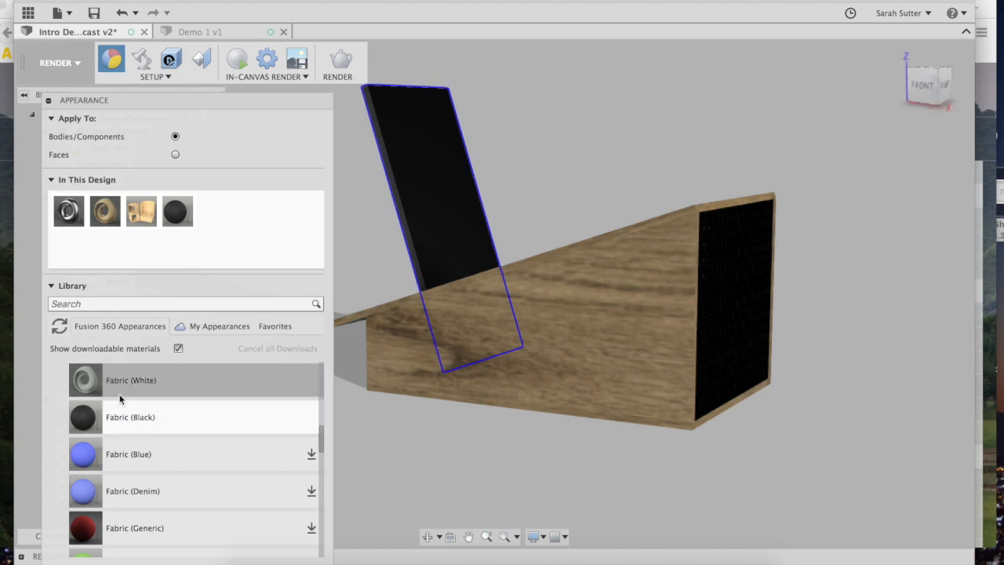
pyautogui.scroll(5, 118, 392)
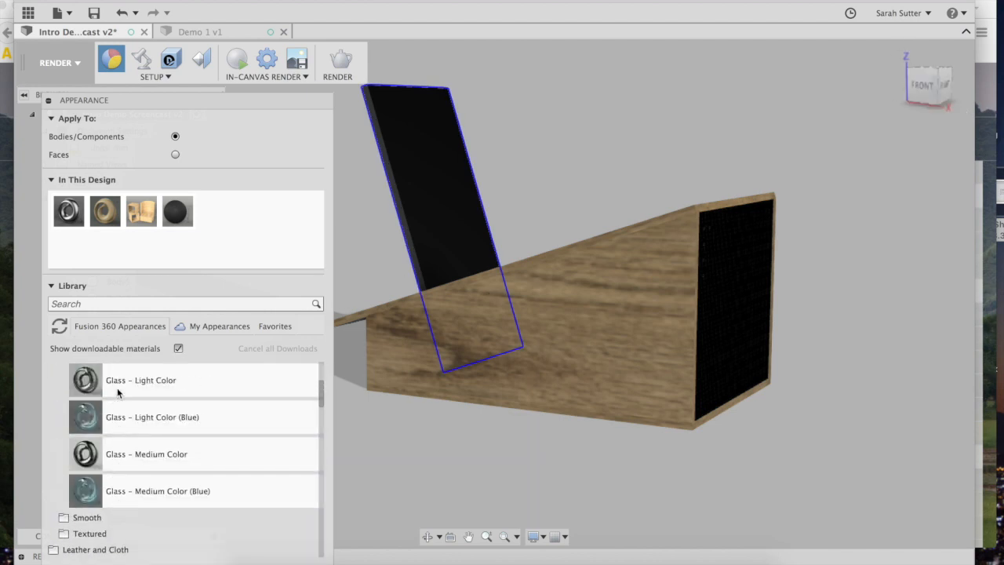
pyautogui.scroll(-10, 117, 388)
pyautogui.scroll(-2, 117, 388)
pyautogui.scroll(4, 118, 390)
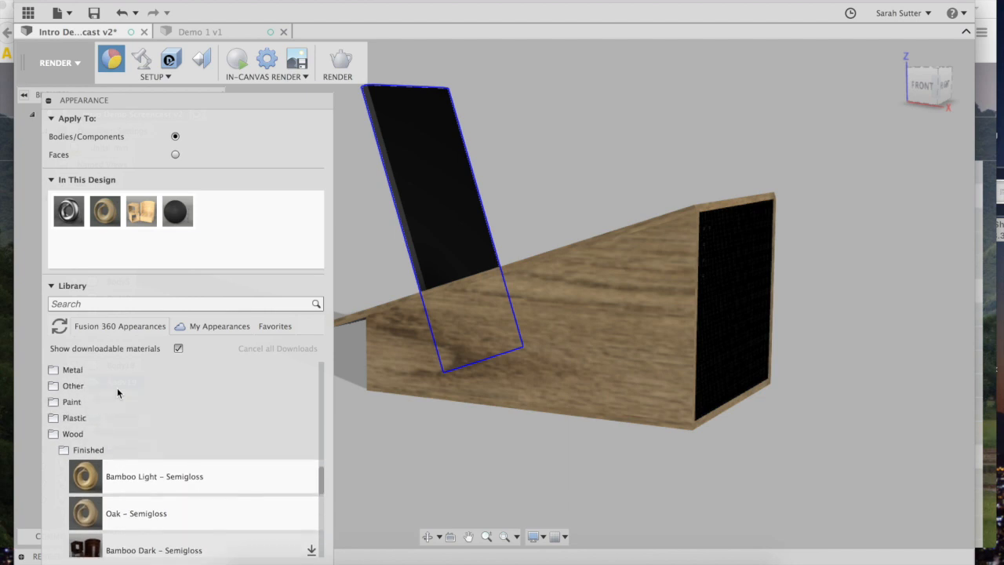
pyautogui.click(69, 418)
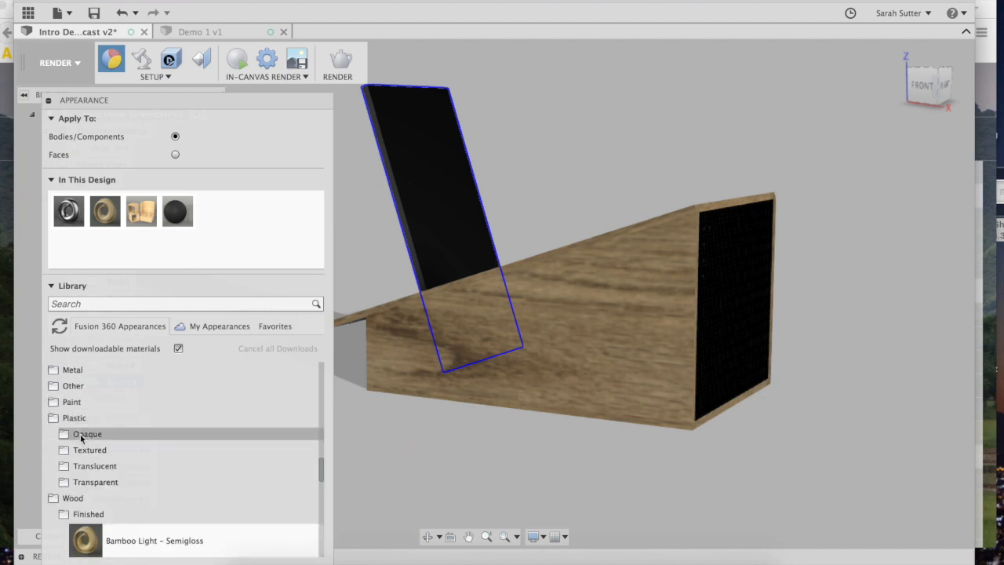
pyautogui.click(80, 434)
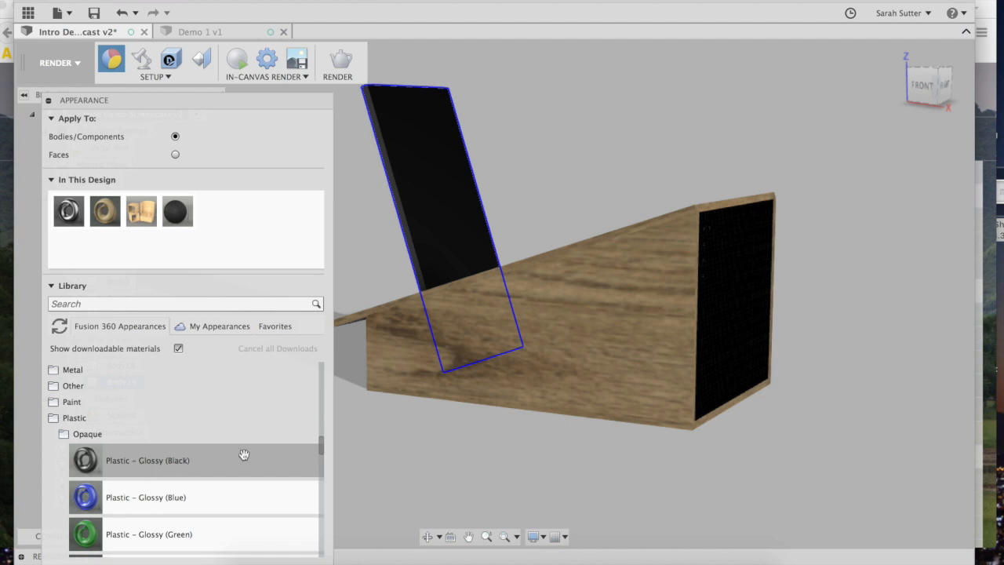
pyautogui.moveTo(175, 459); pyautogui.dragTo(428, 226)
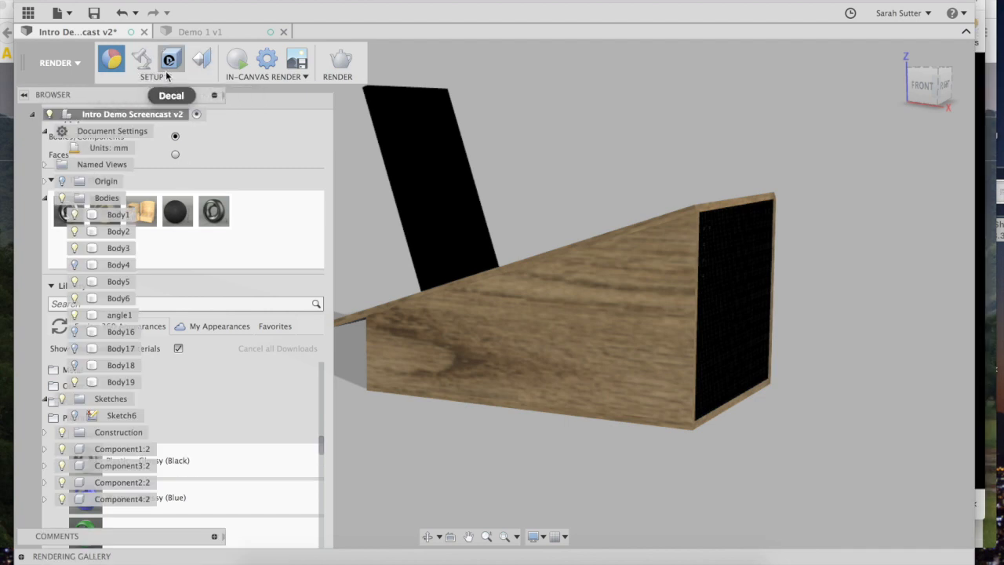
# - Place IMG_20170904_212246.jpg from the Downloads folder as a decal on the broad front face of the black panel
pyautogui.click(154, 77)
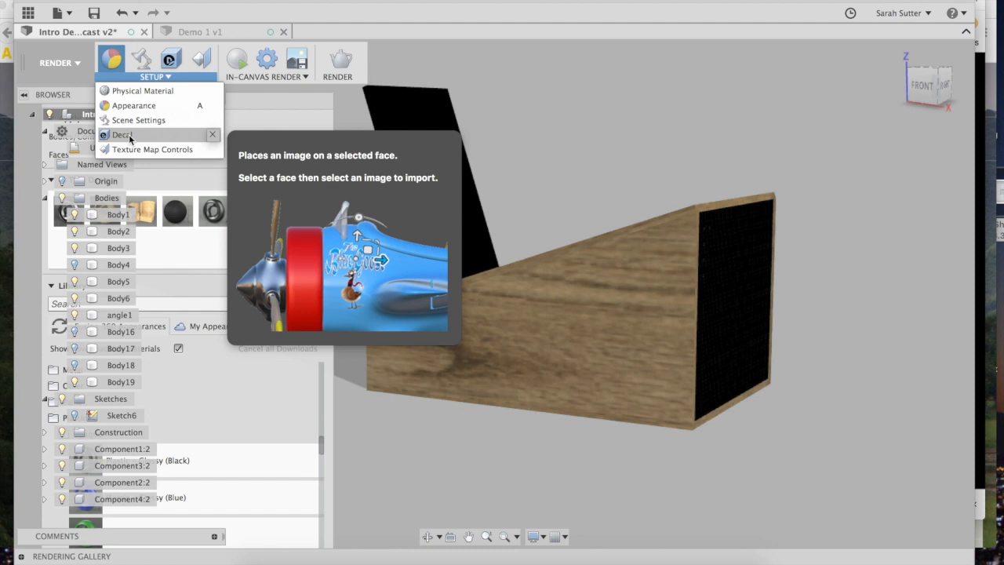
pyautogui.click(129, 134)
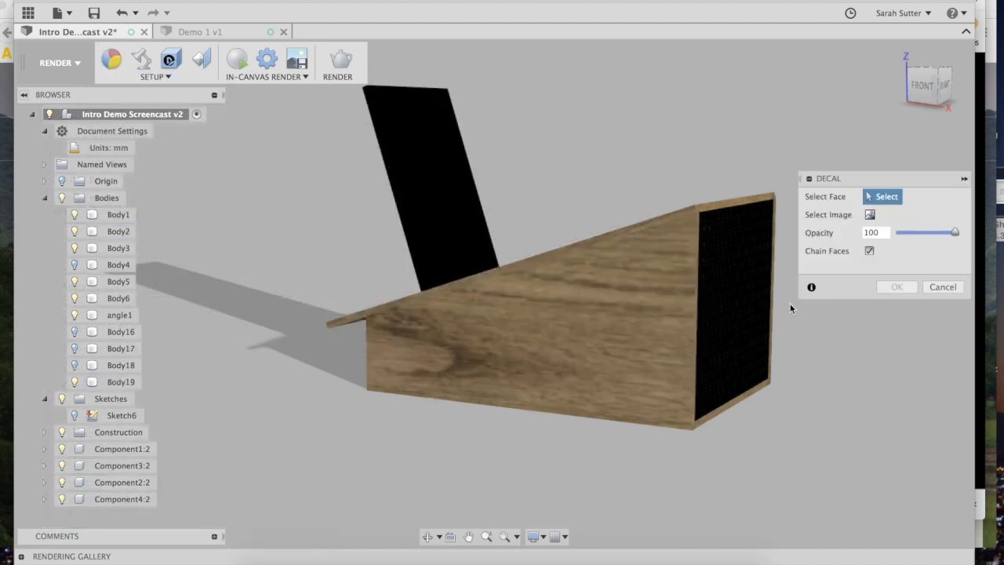
pyautogui.click(870, 215)
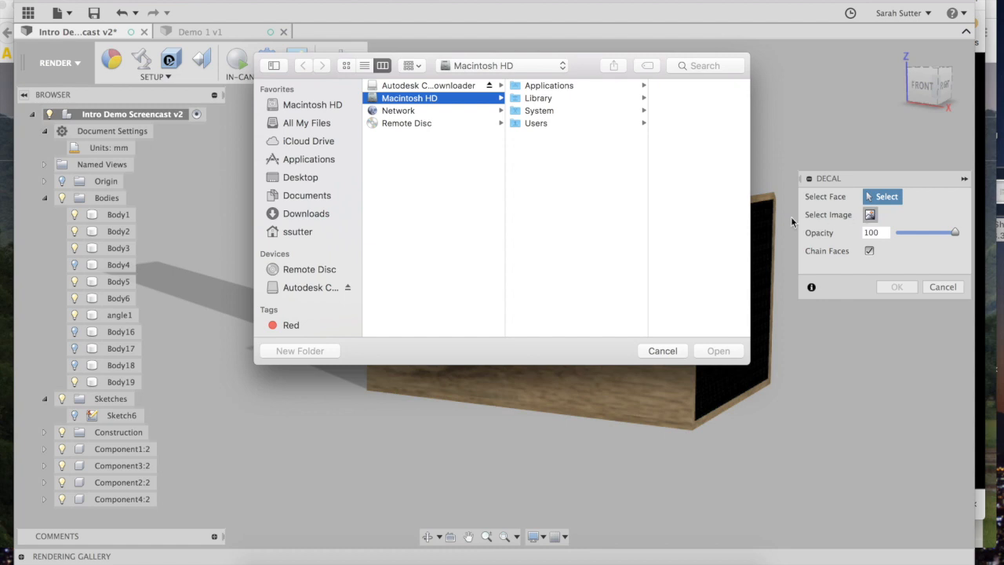
pyautogui.click(305, 184)
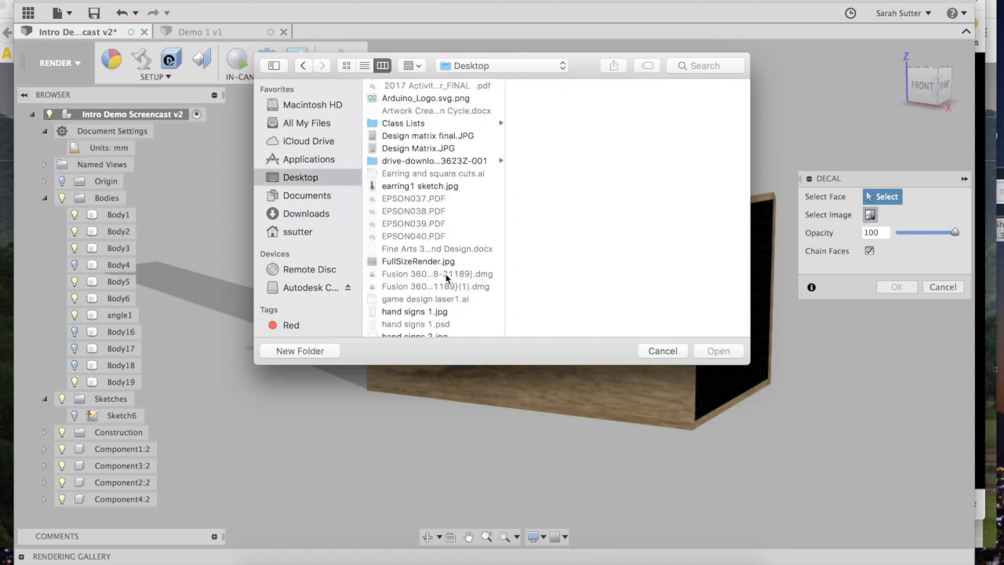
pyautogui.scroll(-5, 447, 277)
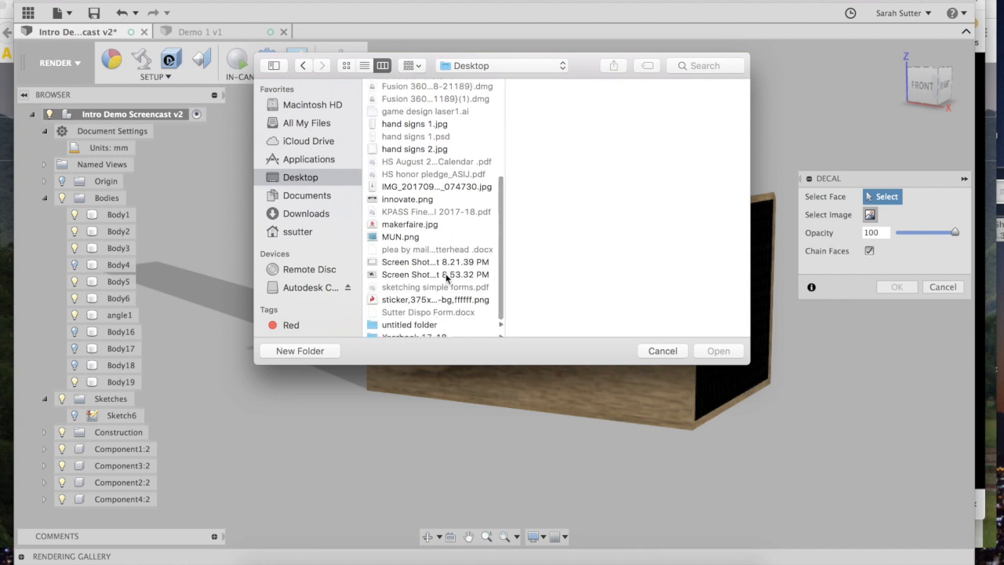
pyautogui.click(312, 215)
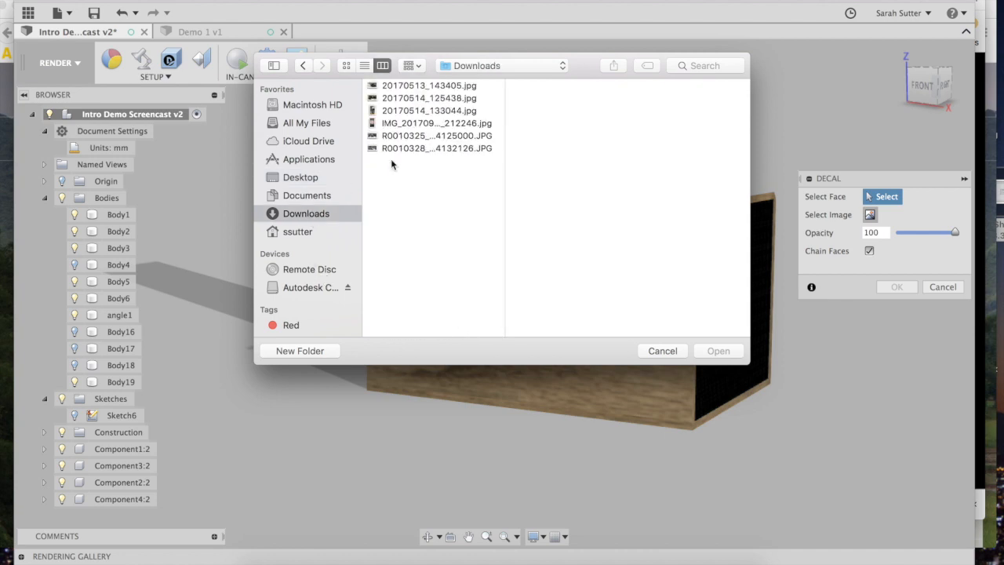
pyautogui.click(416, 112)
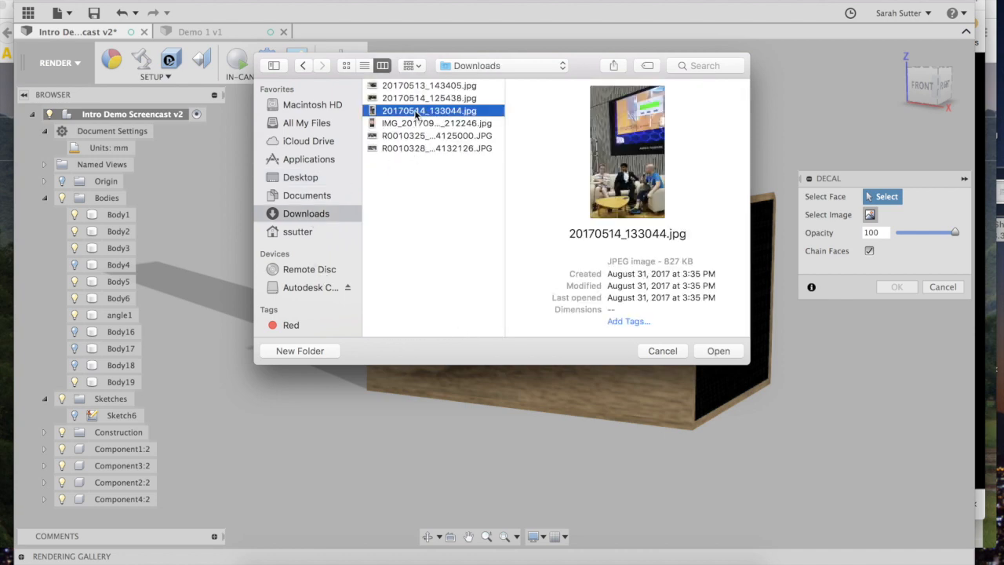
pyautogui.press('Down')
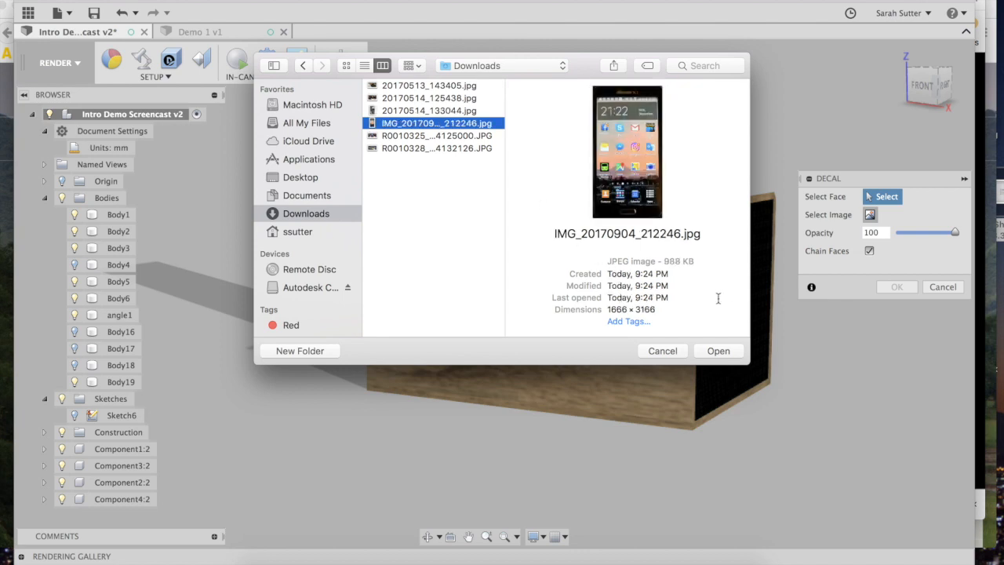
pyautogui.click(719, 352)
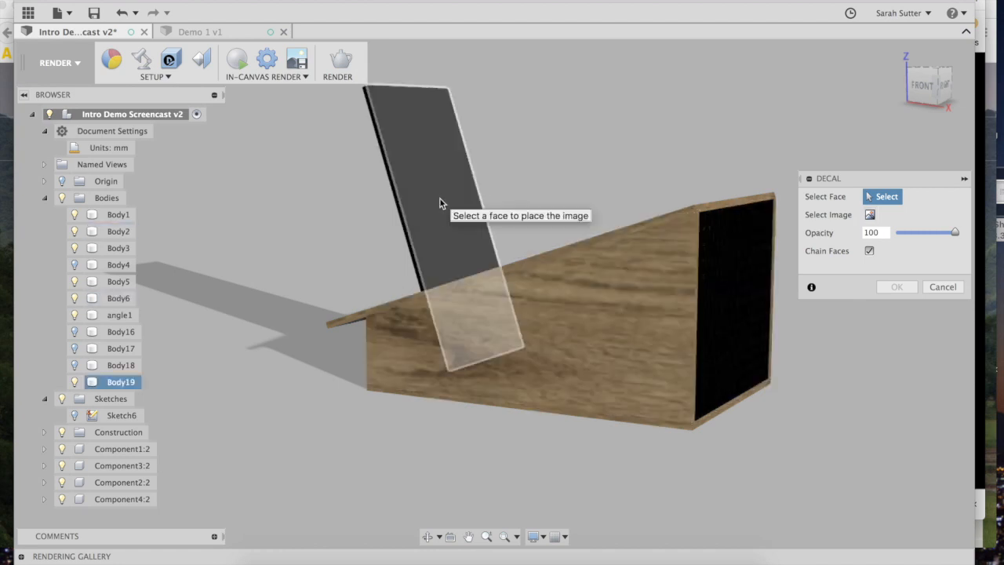
pyautogui.click(440, 203)
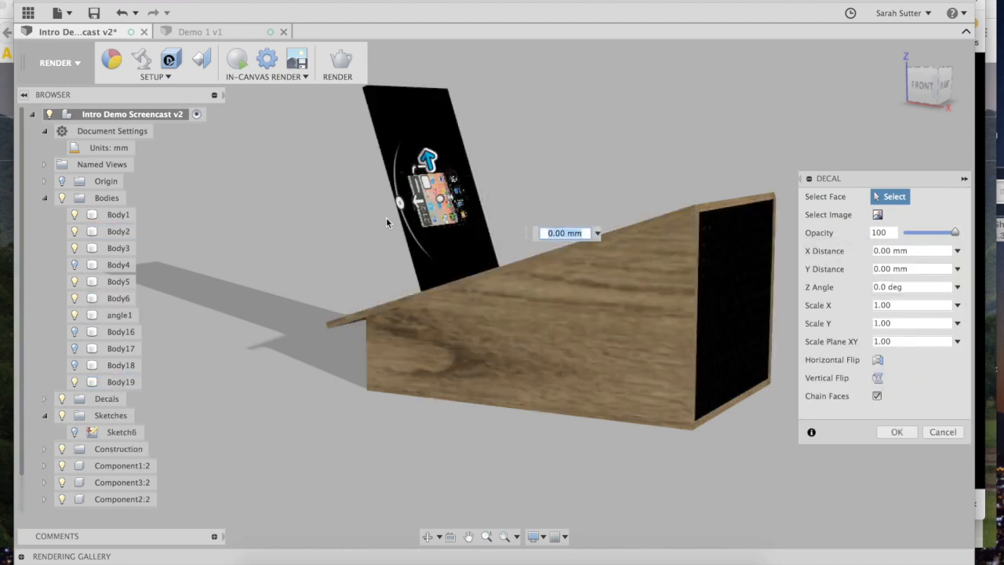
# - Rotate the phone image decal by -90° to stand upright on the panel and shift it about 2.8 mm along X
pyautogui.moveTo(397, 202); pyautogui.dragTo(417, 105)
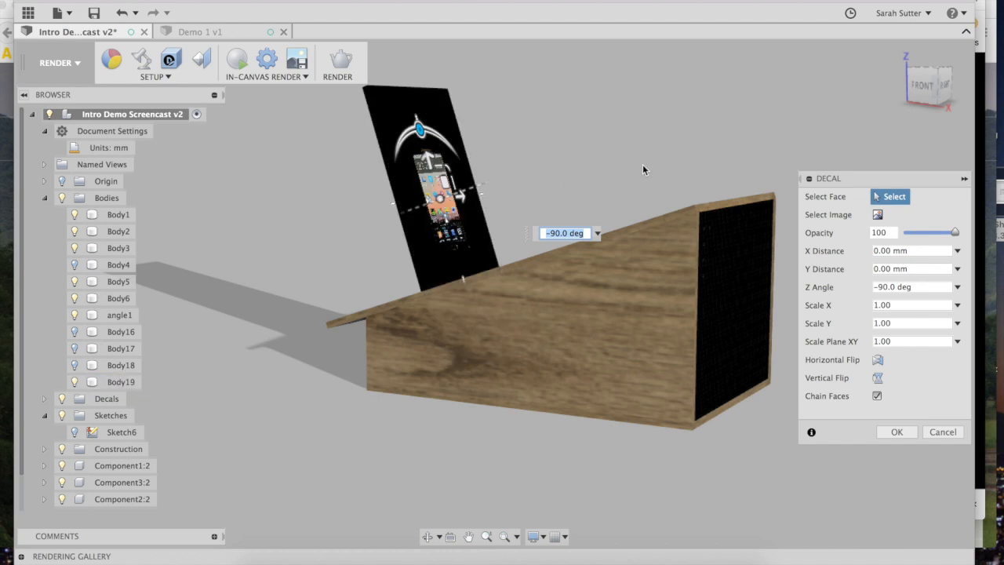
pyautogui.click(944, 88)
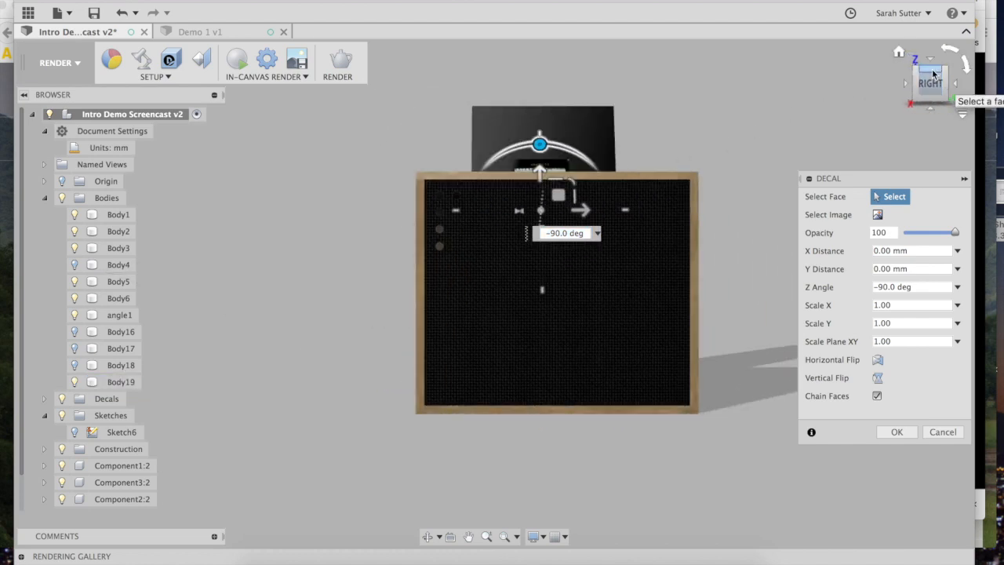
pyautogui.moveTo(932, 70); pyautogui.dragTo(932, 98)
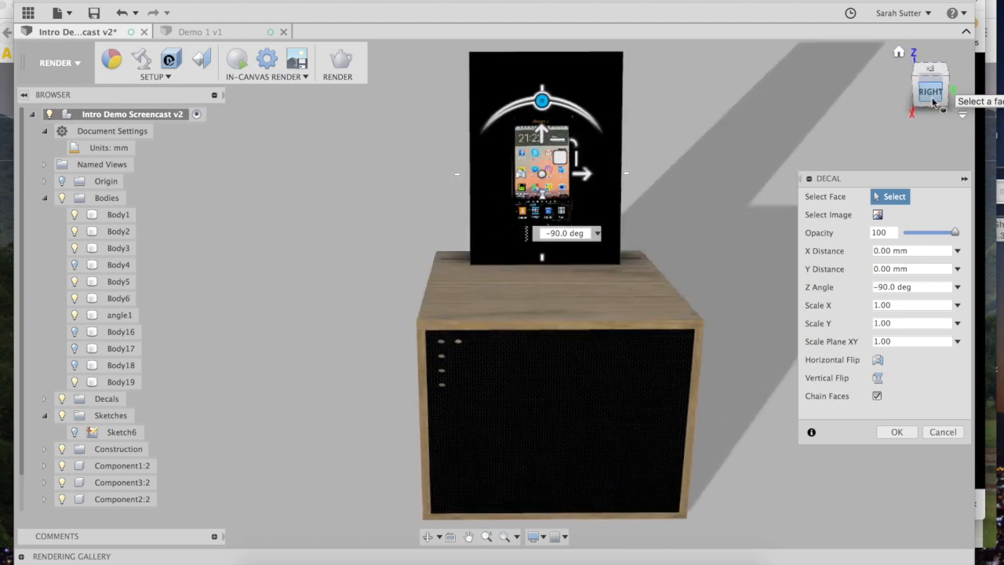
pyautogui.moveTo(581, 174)
pyautogui.mouseDown()
pyautogui.moveTo(594, 173)
pyautogui.moveTo(578, 171)
pyautogui.mouseUp()
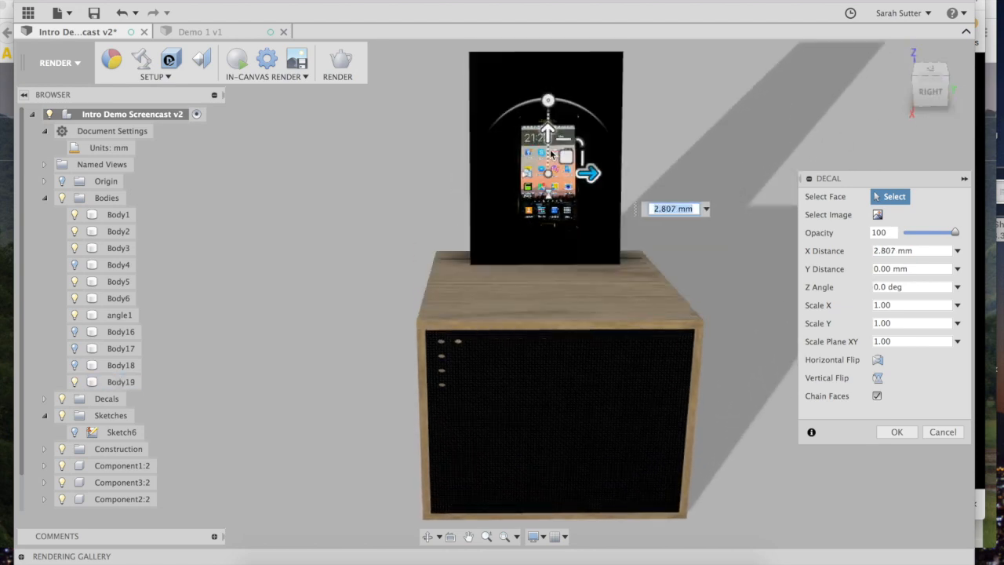
# - Scale the decal uniformly by about 2.336, move it about -9.25 mm along Y and accept the decal
pyautogui.moveTo(587, 140); pyautogui.dragTo(632, 95)
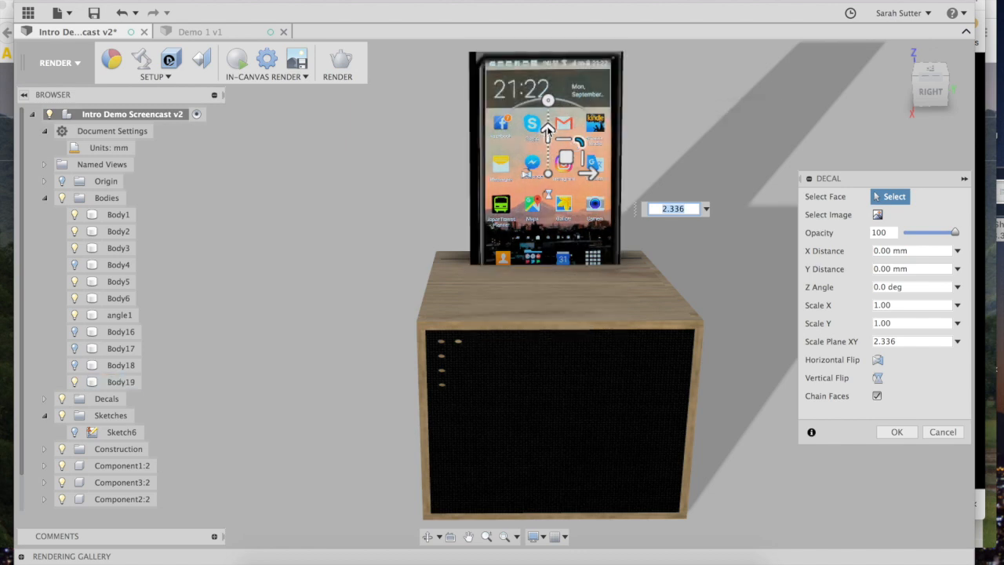
pyautogui.moveTo(546, 130); pyautogui.dragTo(549, 151)
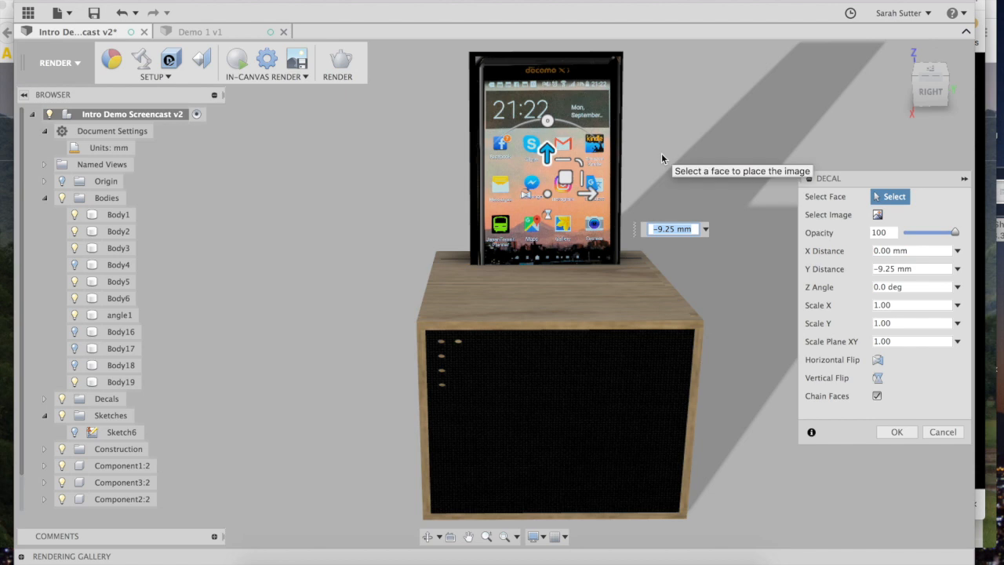
pyautogui.moveTo(932, 96)
pyautogui.mouseDown()
pyautogui.moveTo(990, 92)
pyautogui.moveTo(16, 76)
pyautogui.moveTo(968, 45)
pyautogui.moveTo(971, 33)
pyautogui.moveTo(947, 107)
pyautogui.moveTo(929, 113)
pyautogui.moveTo(939, 95)
pyautogui.moveTo(930, 92)
pyautogui.mouseUp()
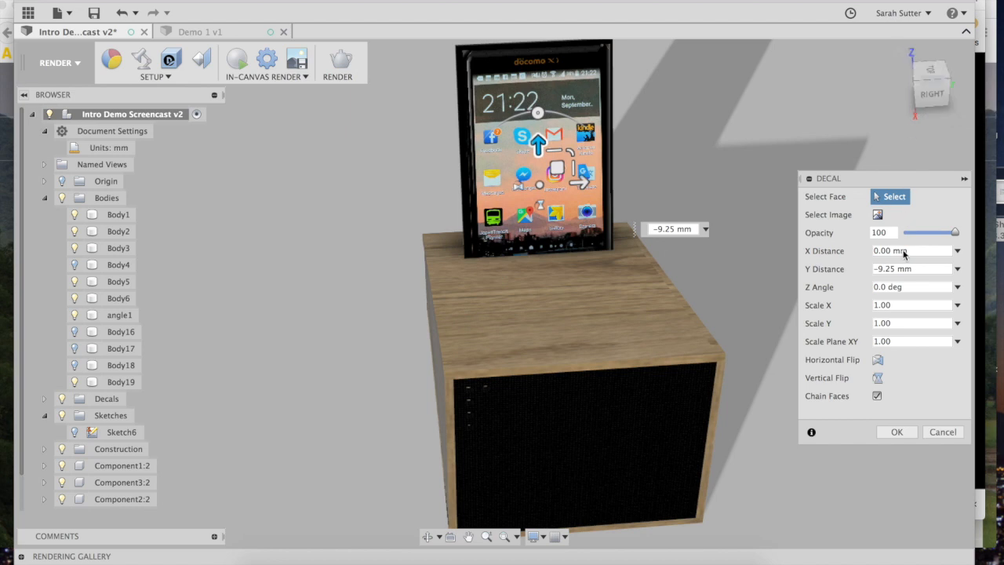
pyautogui.click(897, 431)
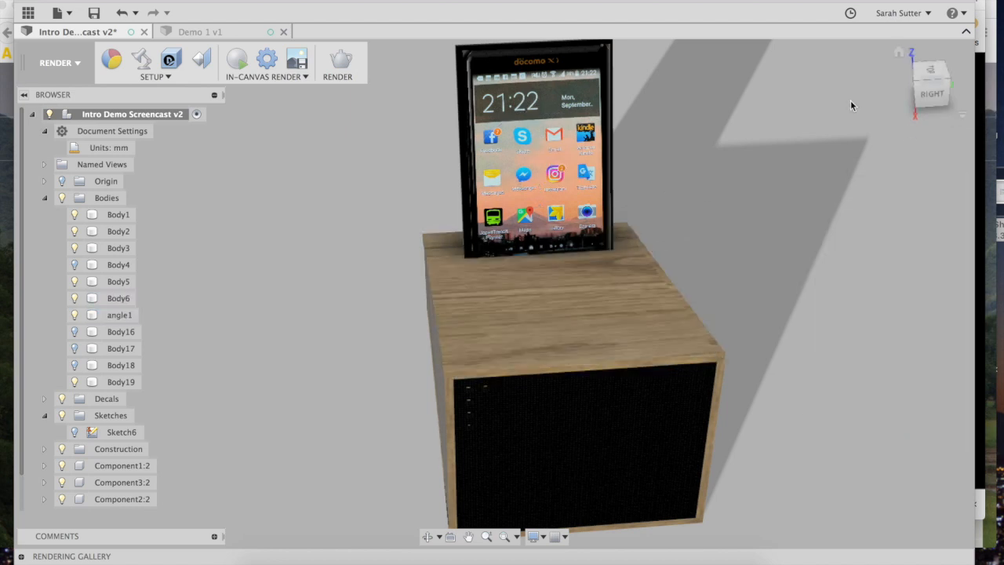
# - Apply the finished wood appearance Oak - Glossy to the enclosure's short end wall behind the panel
pyautogui.moveTo(923, 97)
pyautogui.mouseDown()
pyautogui.moveTo(50, 125)
pyautogui.moveTo(440, 165)
pyautogui.moveTo(338, 161)
pyautogui.moveTo(706, 157)
pyautogui.moveTo(970, 78)
pyautogui.moveTo(103, 51)
pyautogui.moveTo(163, 55)
pyautogui.mouseUp()
pyautogui.click(458, 251)
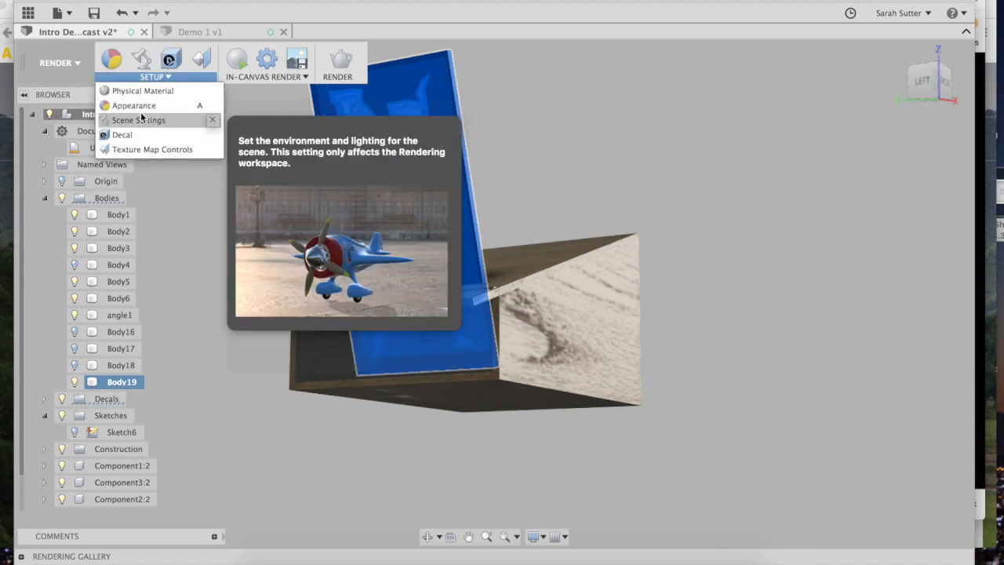
pyautogui.click(133, 105)
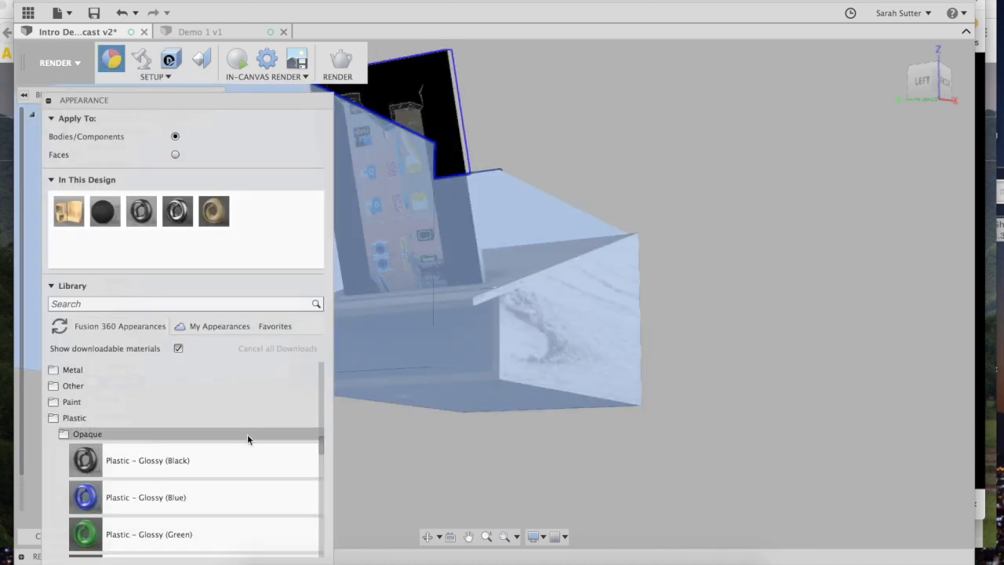
pyautogui.click(61, 433)
pyautogui.click(53, 417)
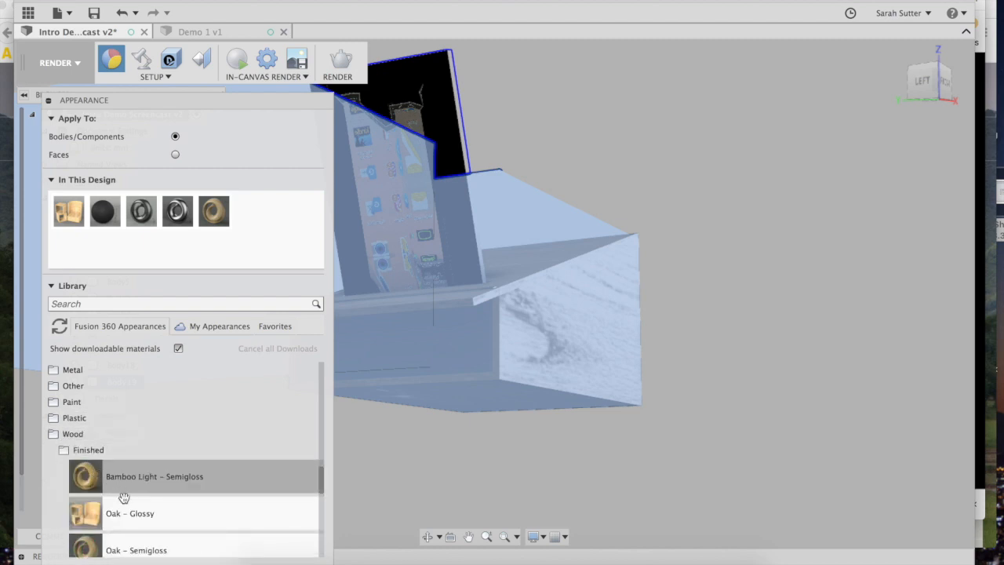
pyautogui.scroll(-2, 127, 512)
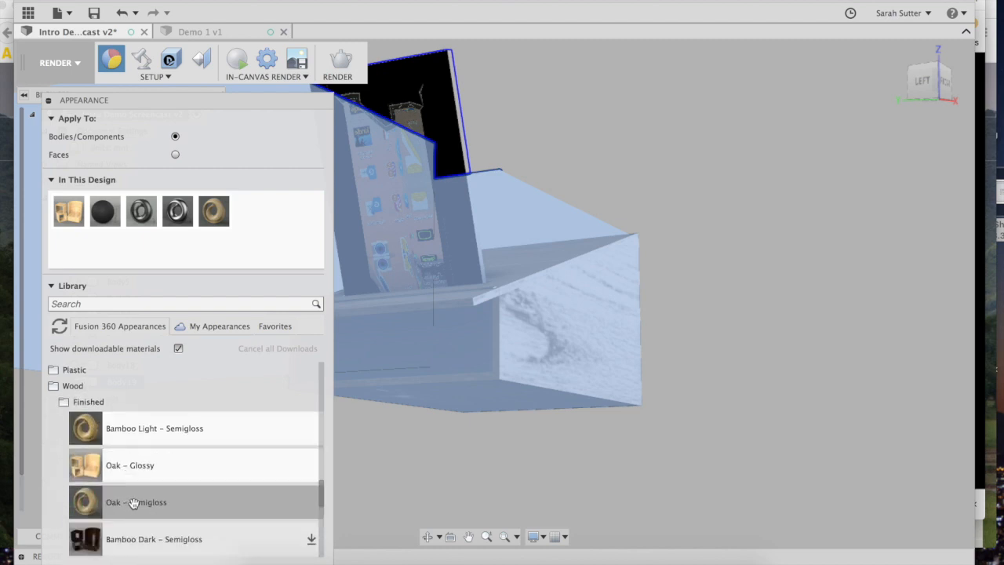
pyautogui.moveTo(134, 466); pyautogui.dragTo(471, 351)
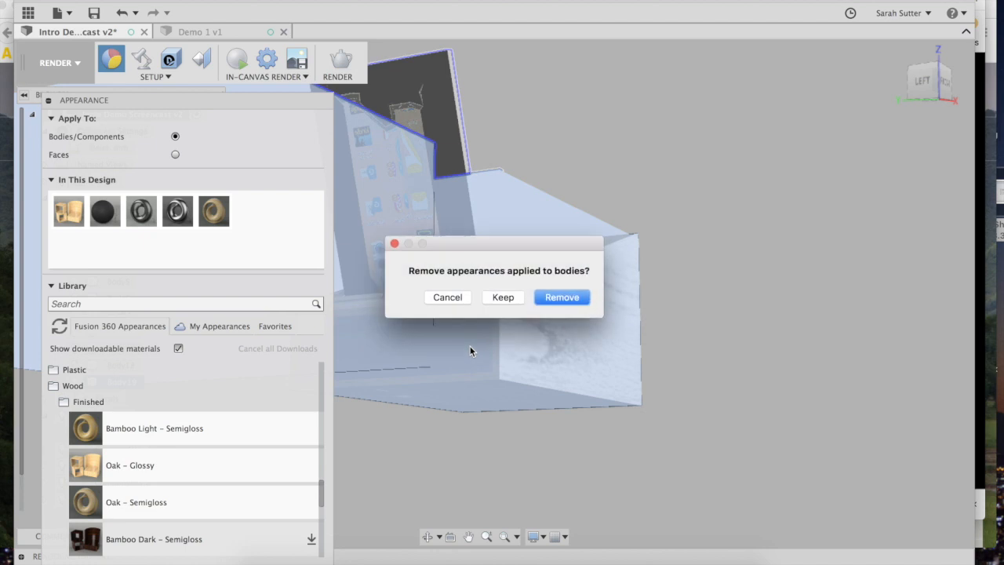
pyautogui.click(456, 299)
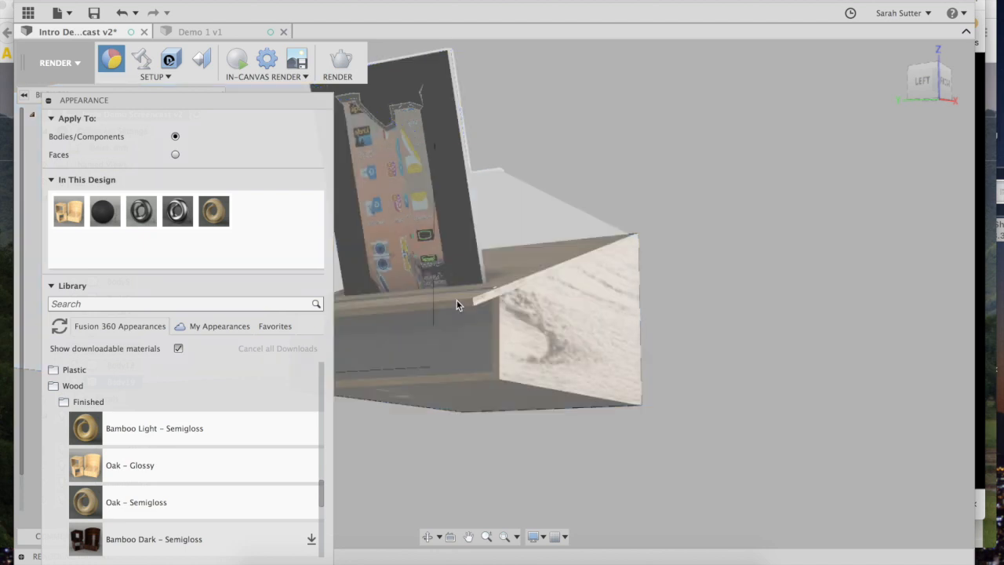
pyautogui.moveTo(282, 102); pyautogui.dragTo(909, 59)
pyautogui.moveTo(807, 419); pyautogui.dragTo(425, 346)
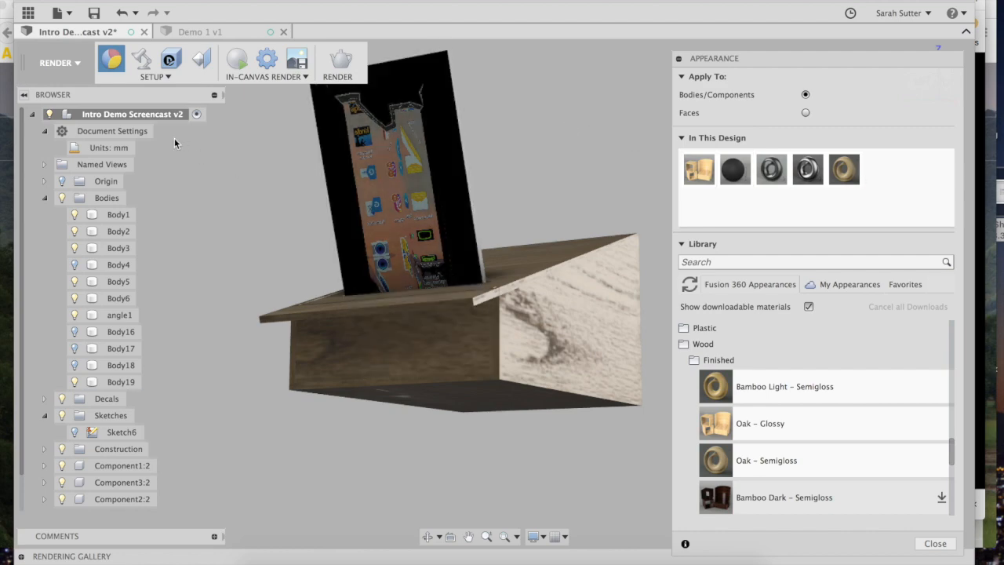
# - Switch to the Model workspace and examine the enclosure's appearances and the phone decal from the front
pyautogui.click(437, 167)
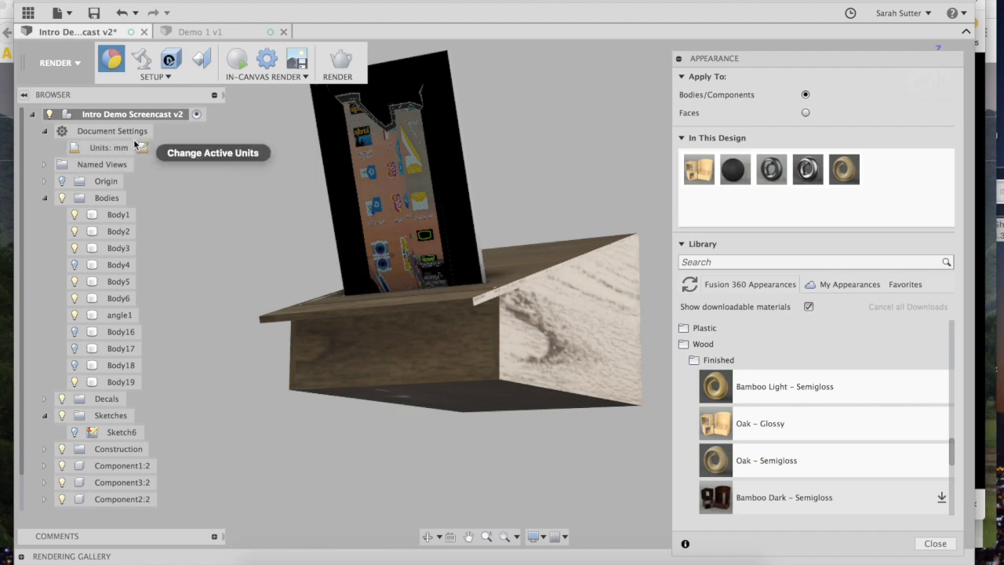
pyautogui.click(70, 69)
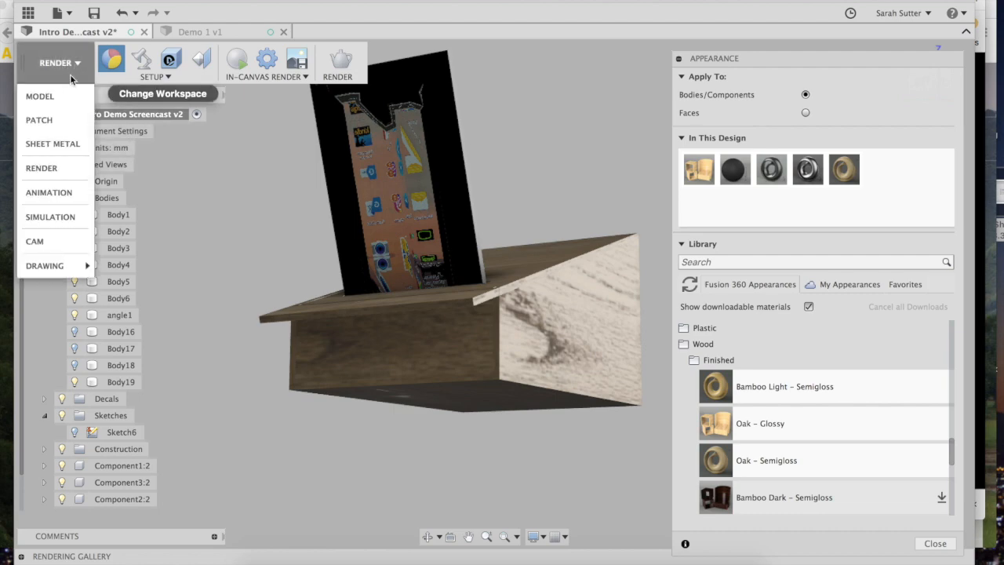
pyautogui.click(57, 98)
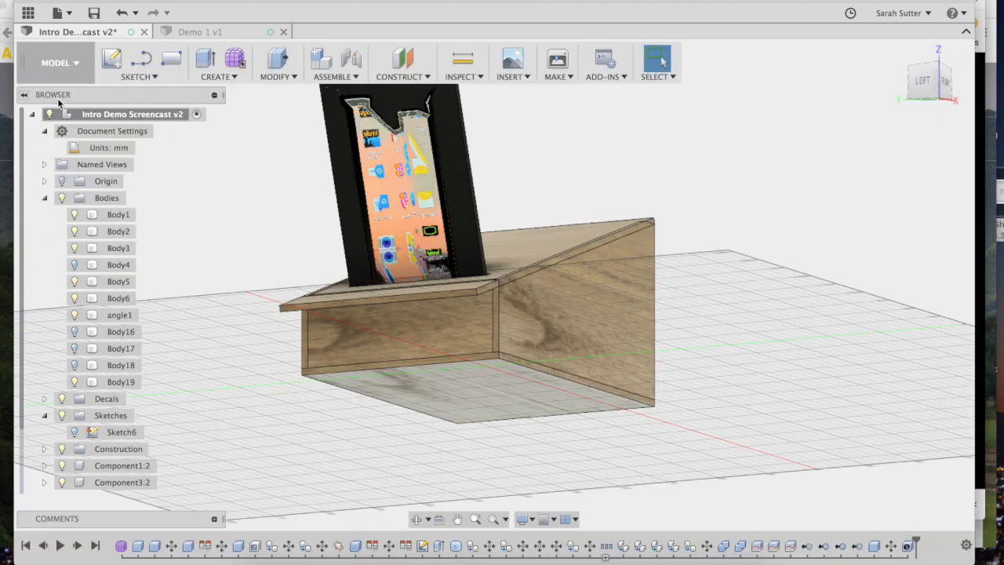
pyautogui.moveTo(939, 94)
pyautogui.mouseDown()
pyautogui.moveTo(902, 139)
pyautogui.moveTo(883, 94)
pyautogui.moveTo(898, 54)
pyautogui.moveTo(910, 58)
pyautogui.moveTo(910, 98)
pyautogui.mouseUp()
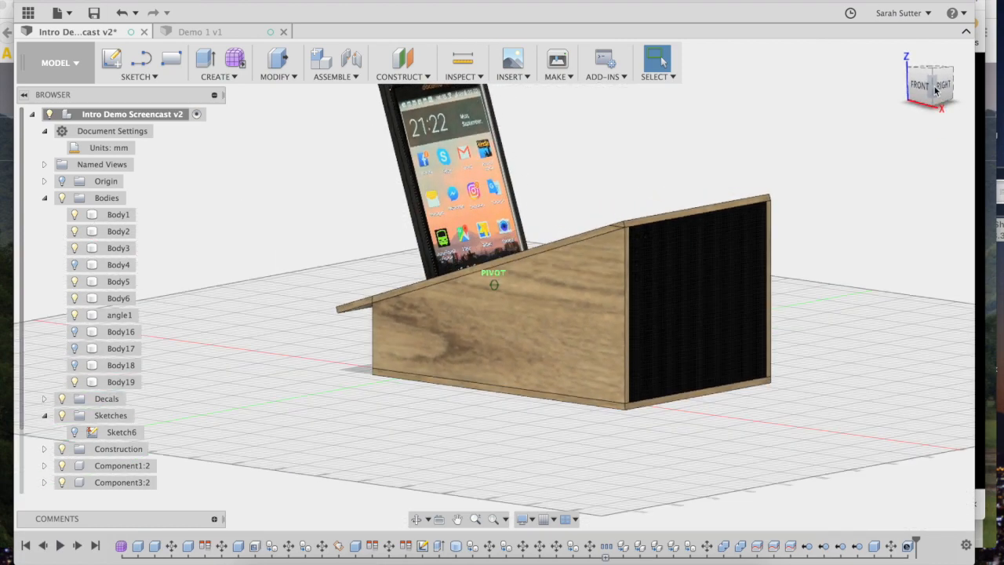
pyautogui.click(754, 279)
pyautogui.scroll(-4, 750, 286)
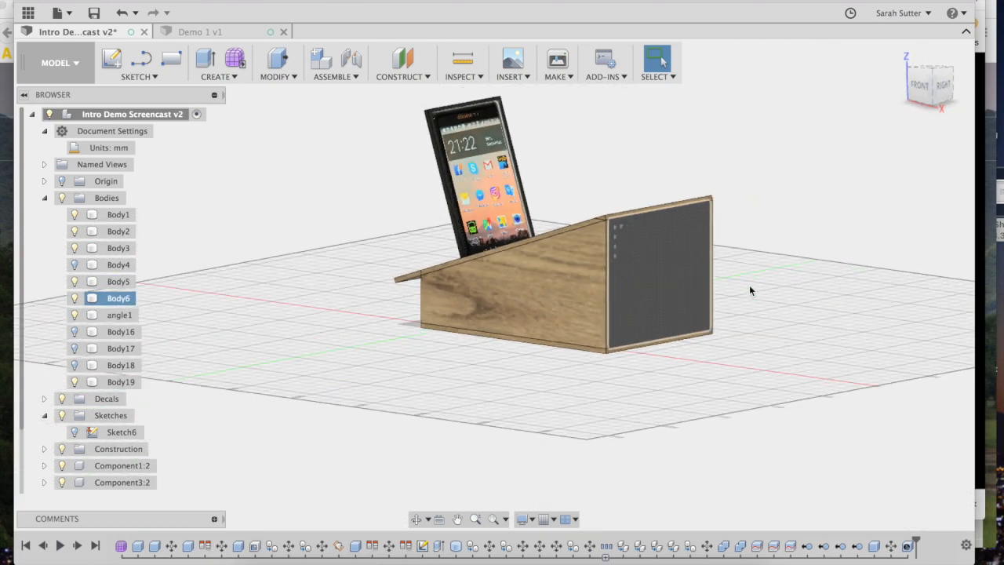
pyautogui.click(749, 285)
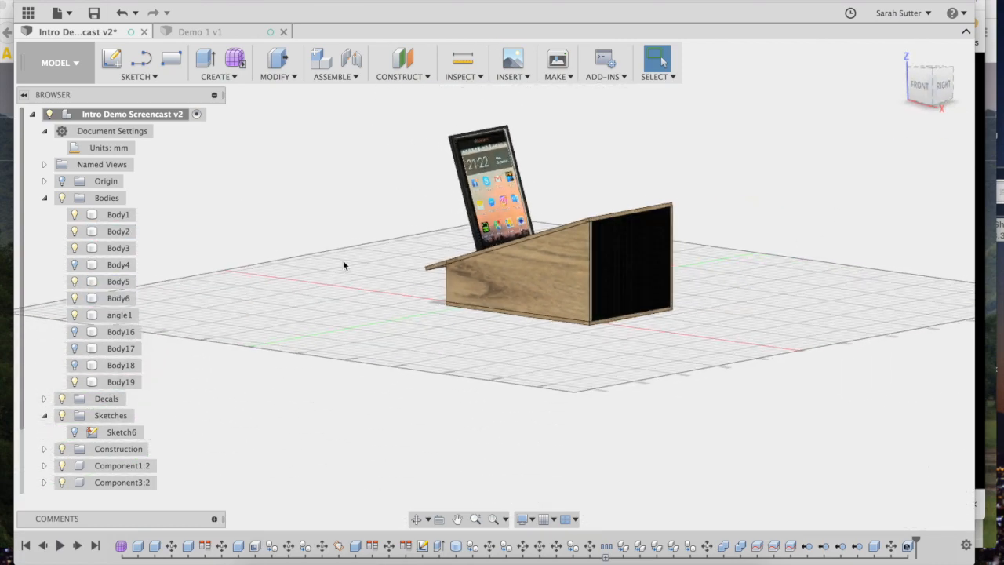
# - Switch to the Render workspace and set the scene environment's brightness to about 1780 lx
pyautogui.click(77, 61)
pyautogui.click(41, 168)
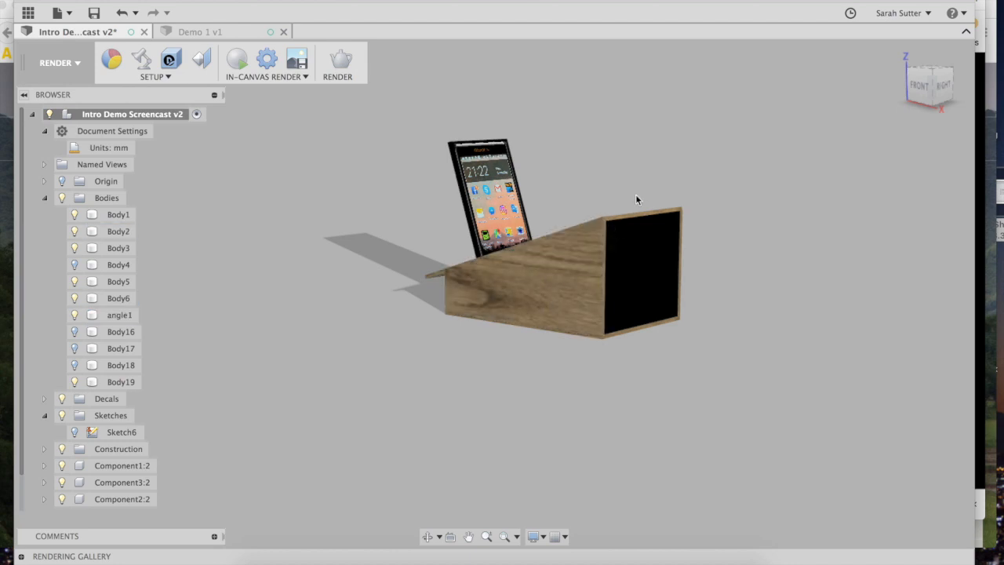
pyautogui.scroll(3, 633, 202)
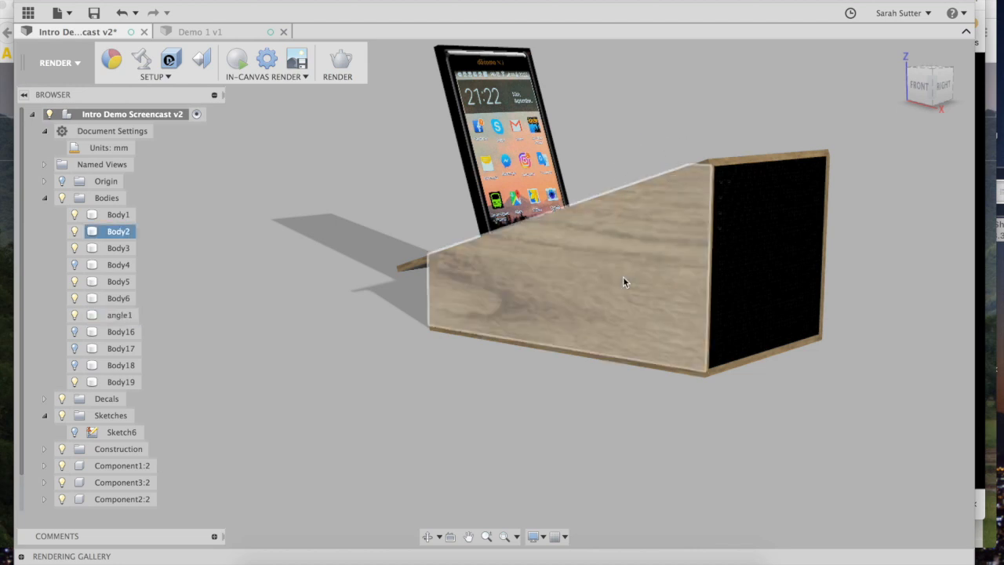
pyautogui.click(469, 537)
pyautogui.moveTo(525, 425); pyautogui.dragTo(521, 480)
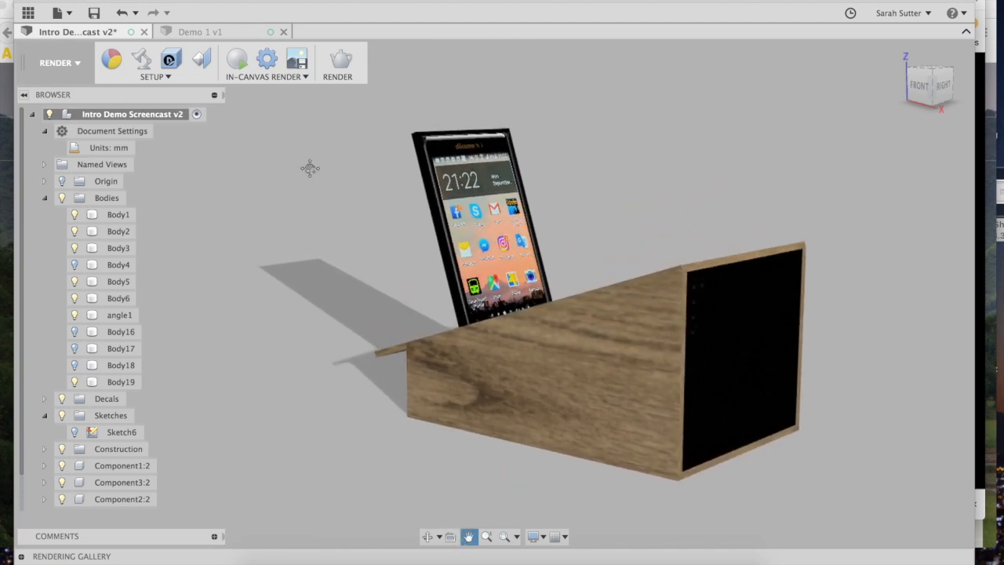
pyautogui.click(156, 76)
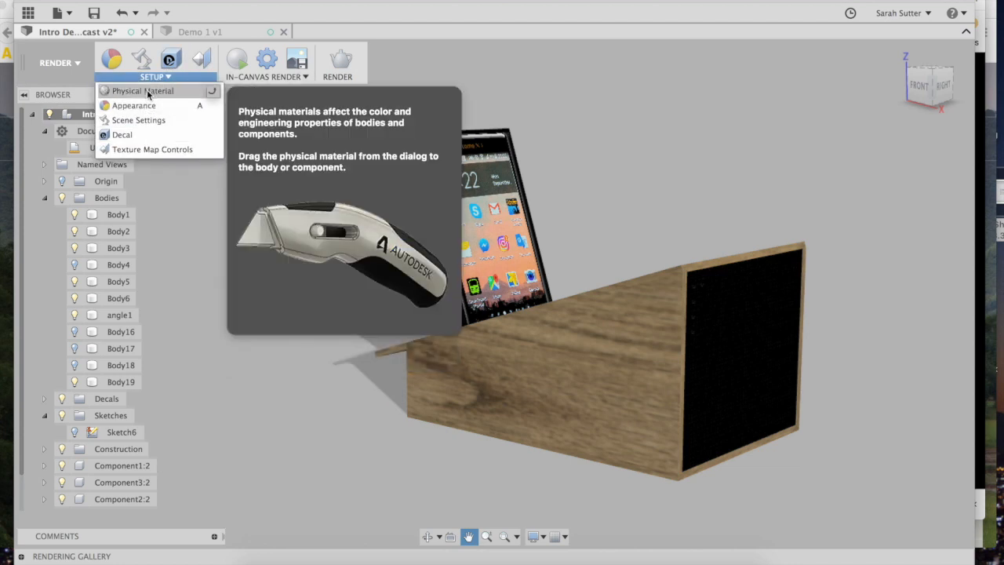
pyautogui.click(146, 120)
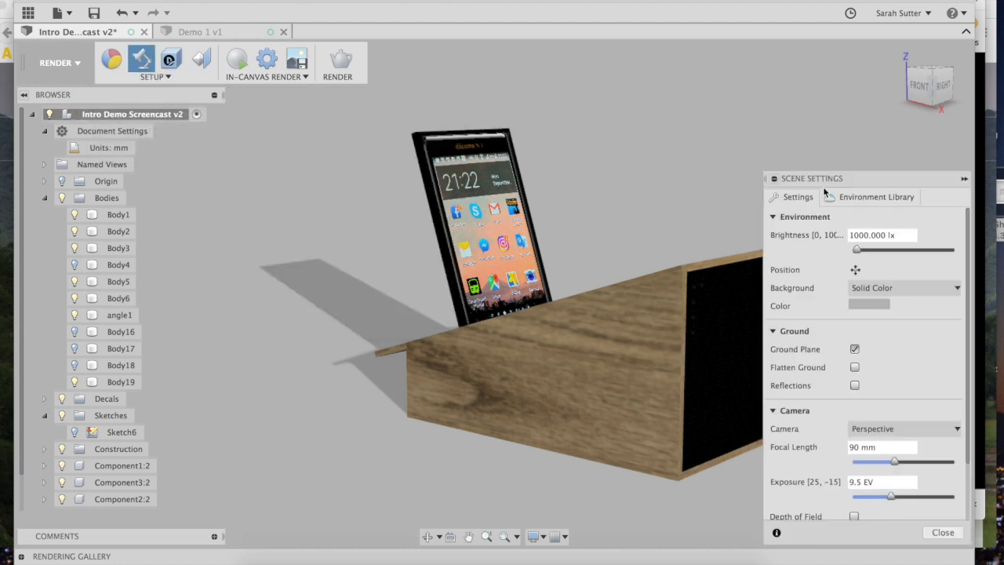
pyautogui.moveTo(866, 250); pyautogui.dragTo(867, 251)
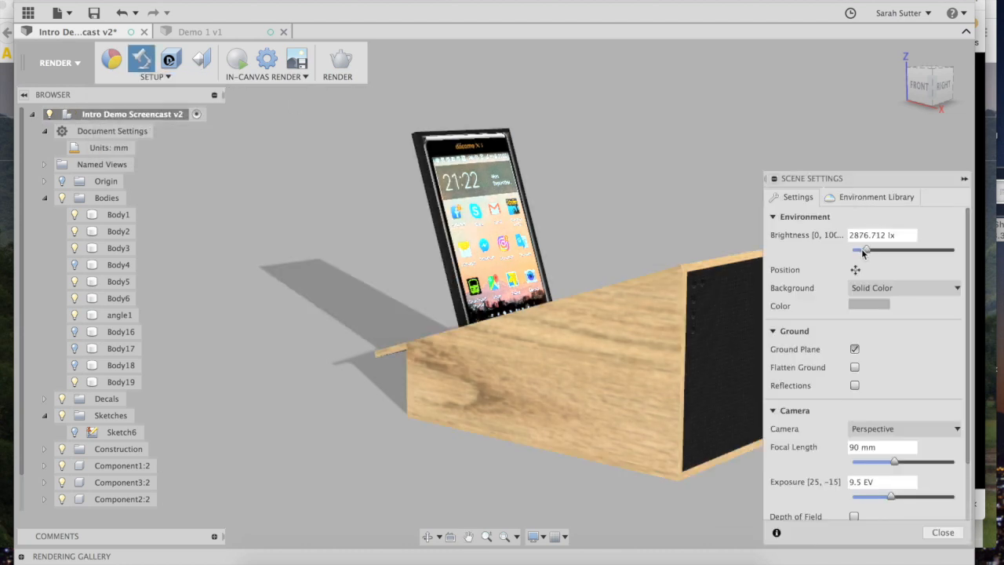
pyautogui.click(858, 252)
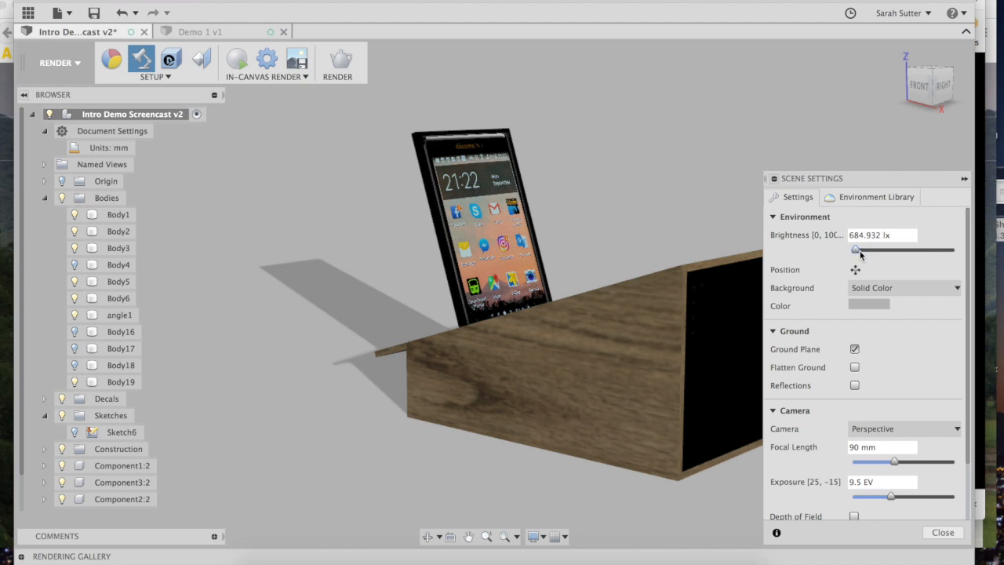
pyautogui.moveTo(856, 251); pyautogui.dragTo(863, 253)
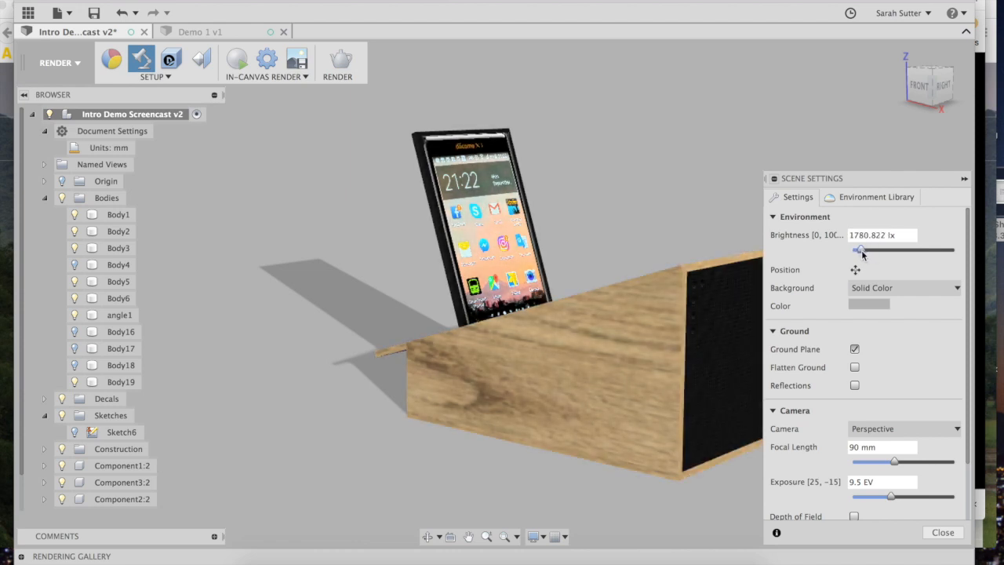
# - Keep the scene background as Solid Color and set its color to a muted blue with RGB 133, 173, 179
pyautogui.click(873, 288)
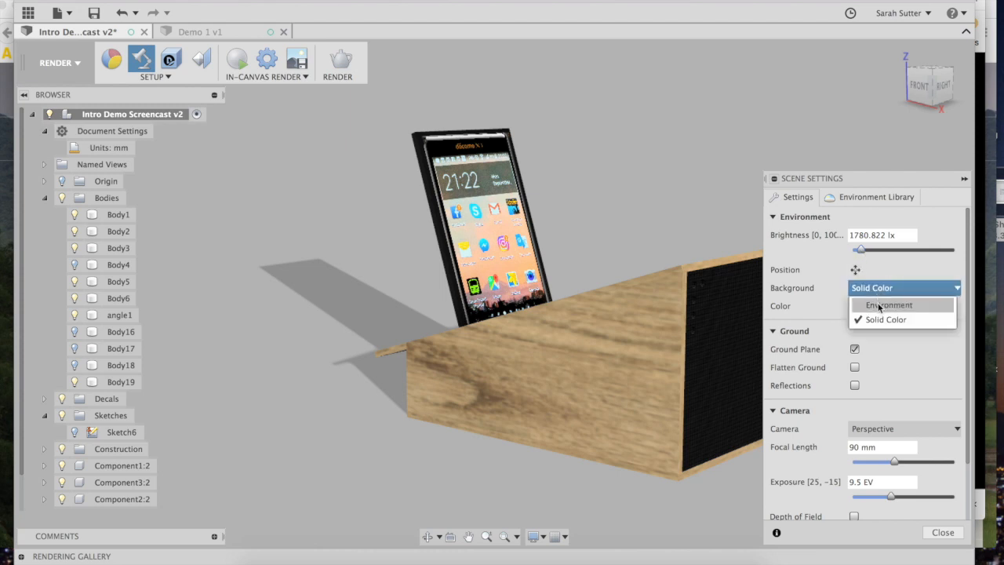
pyautogui.click(864, 320)
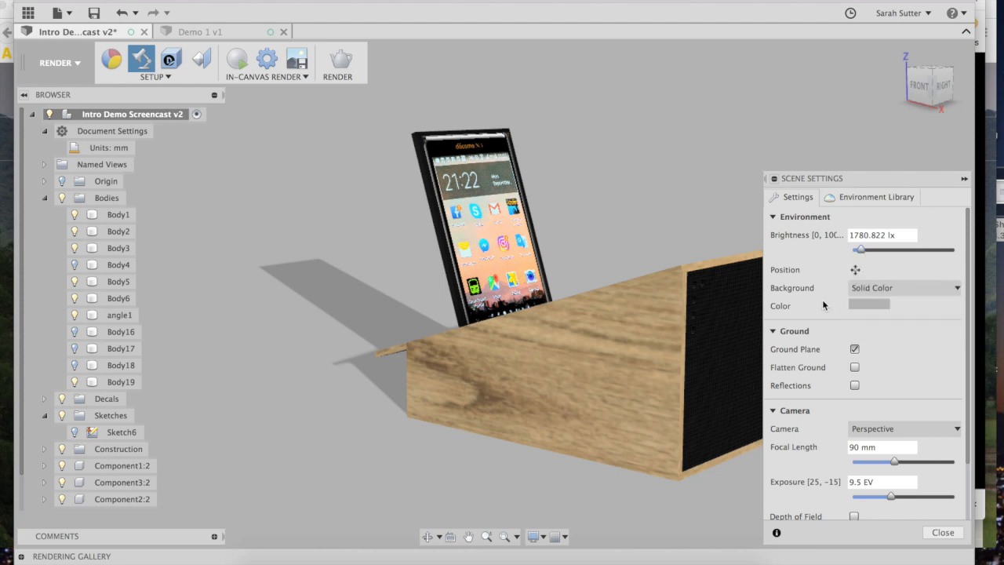
pyautogui.click(868, 305)
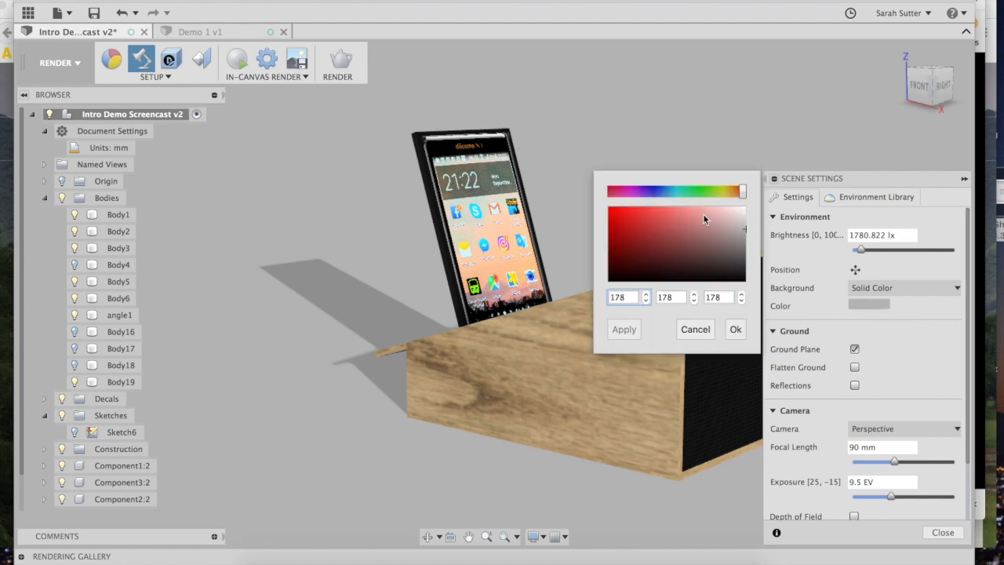
pyautogui.click(722, 227)
pyautogui.click(711, 213)
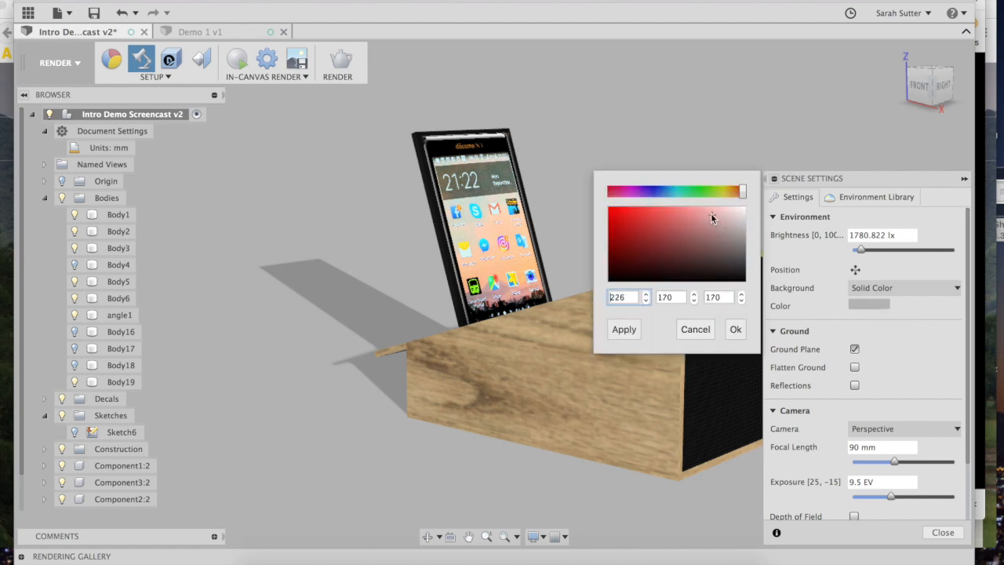
pyautogui.click(673, 191)
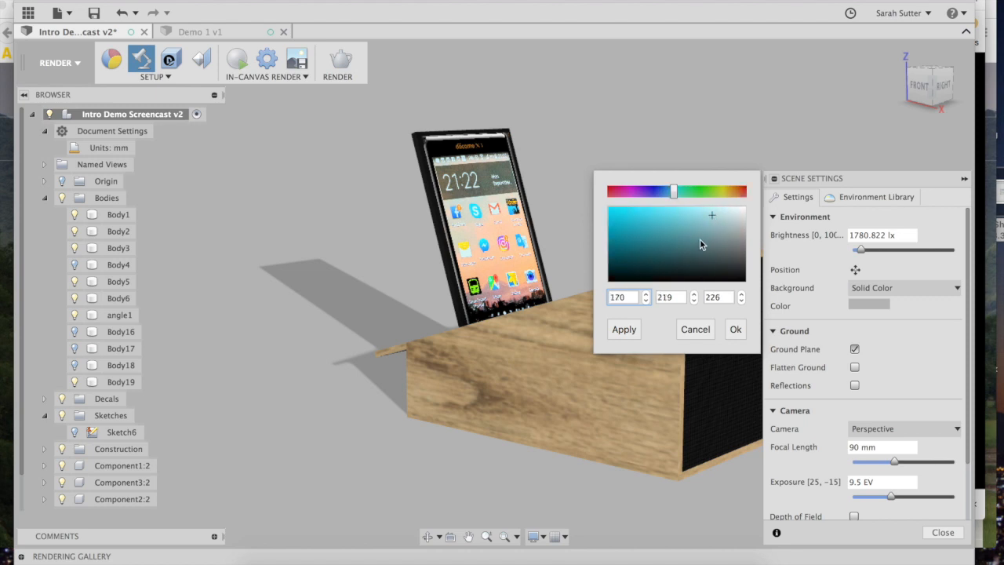
pyautogui.click(703, 209)
pyautogui.click(626, 333)
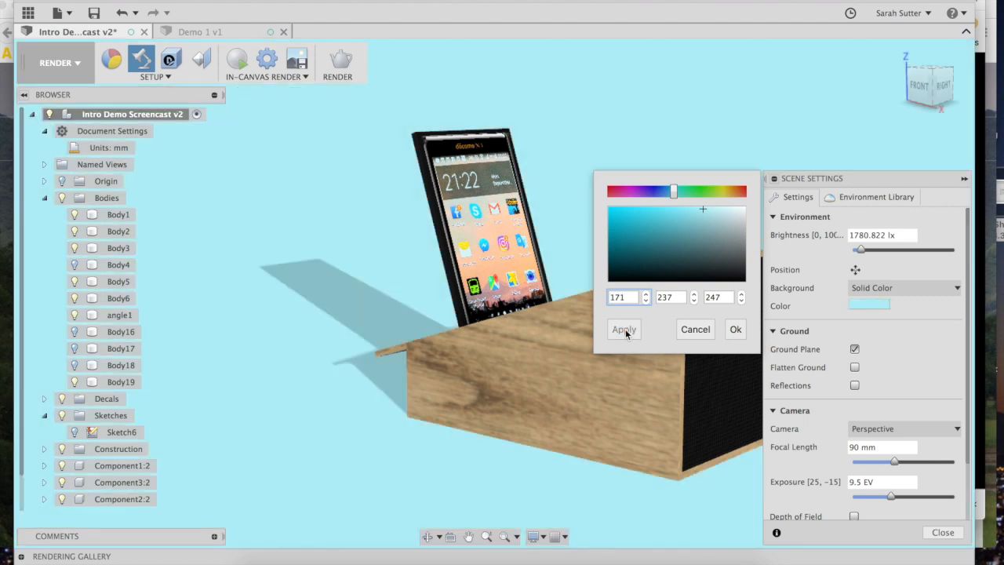
pyautogui.click(709, 229)
pyautogui.click(623, 331)
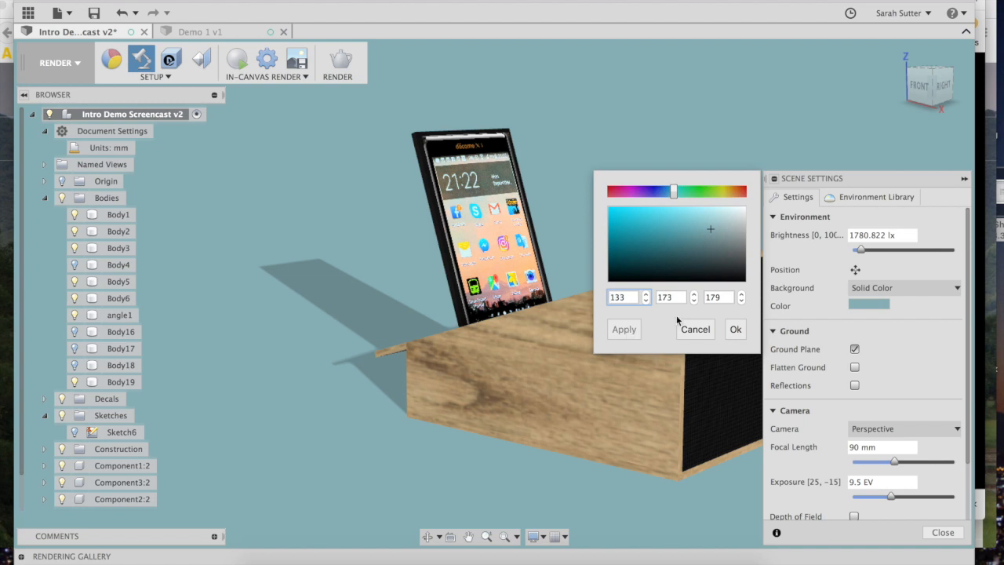
pyautogui.click(733, 331)
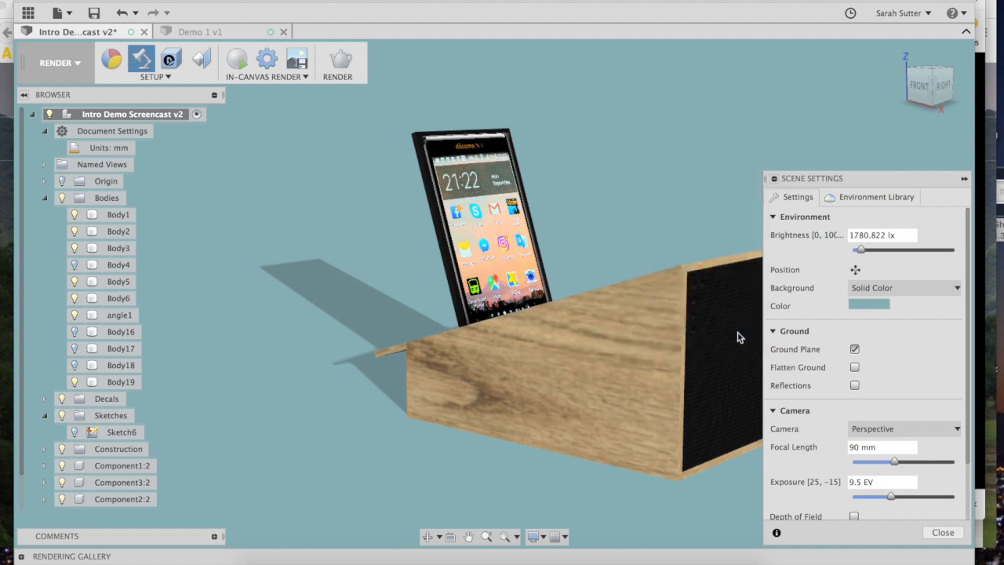
# - Turn on ground reflections for the scene and frame the whole dock together with its reflection
pyautogui.click(855, 385)
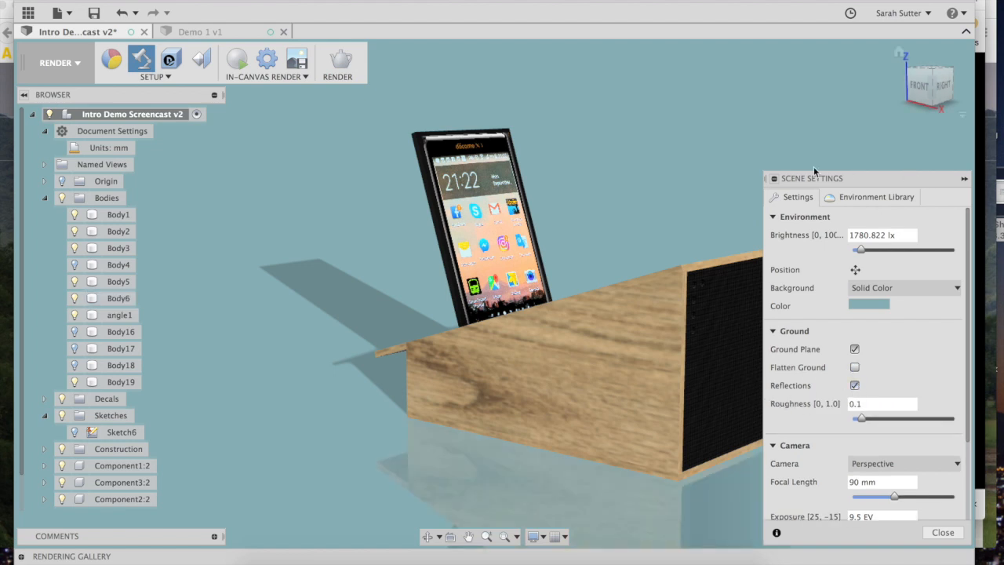
pyautogui.moveTo(823, 180); pyautogui.dragTo(873, 170)
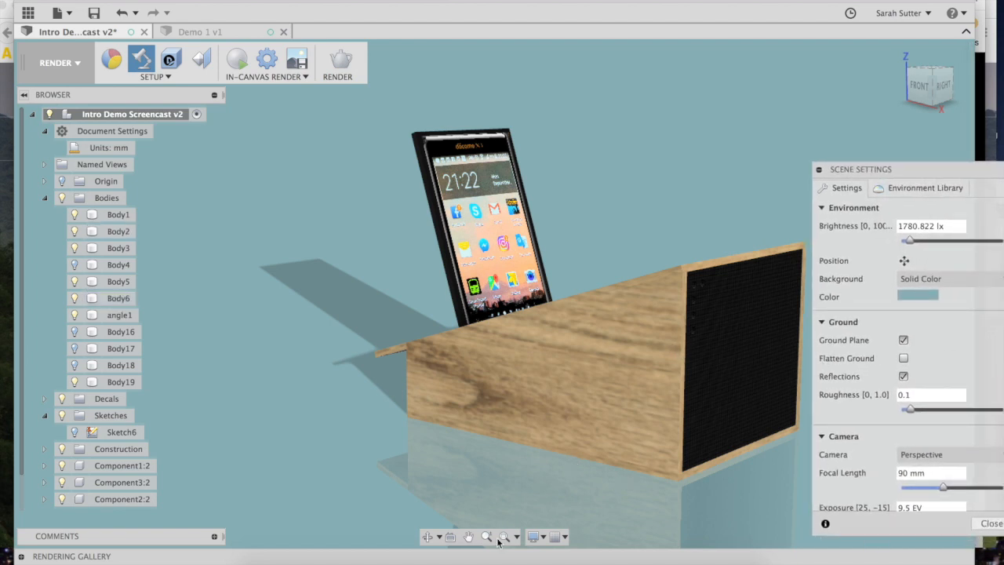
pyautogui.click(468, 536)
pyautogui.moveTo(565, 436); pyautogui.dragTo(516, 378)
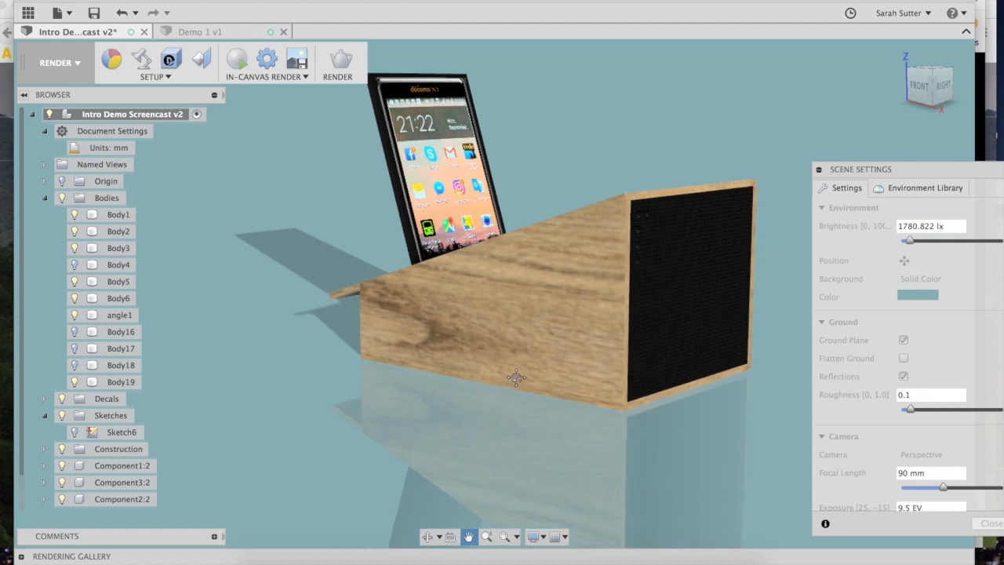
pyautogui.scroll(-3, 514, 399)
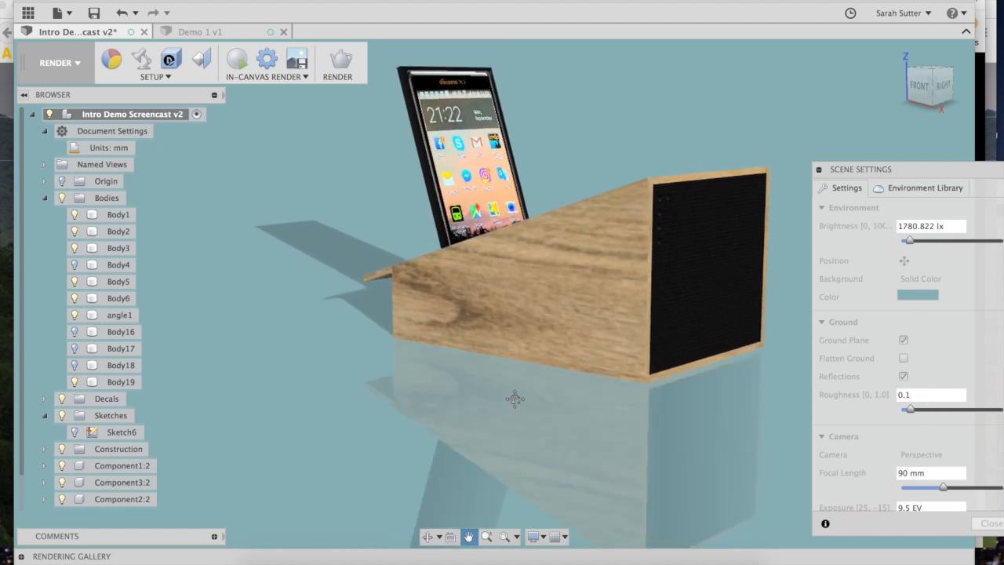
pyautogui.scroll(-3, 511, 402)
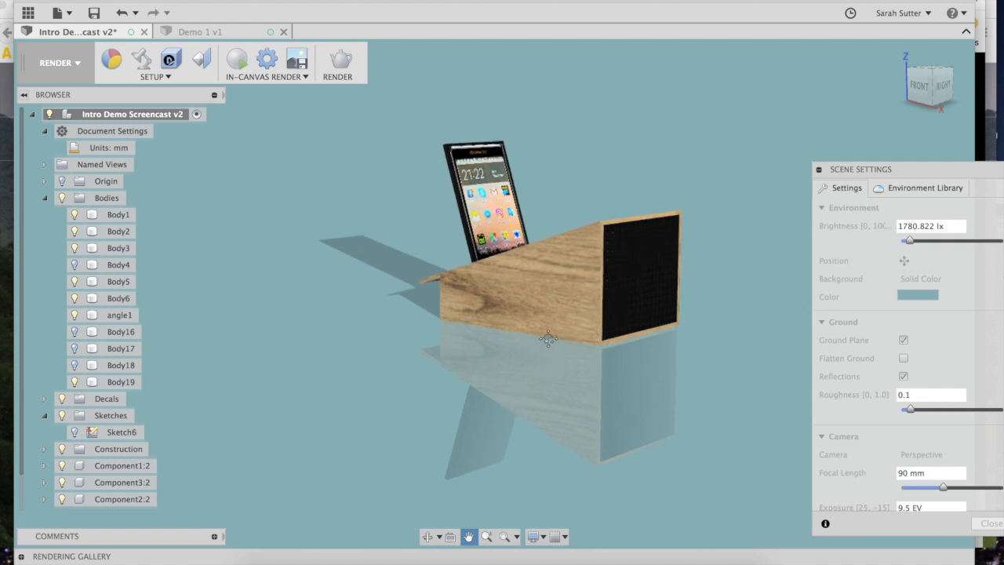
pyautogui.scroll(3, 548, 338)
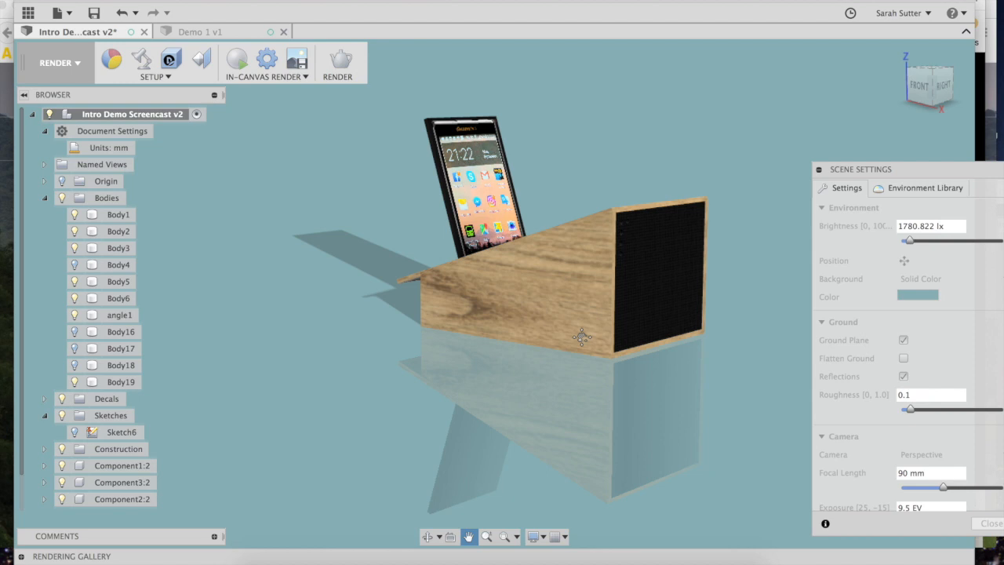
# - Capture the current view as a 1024 x 768 (4:3) image and save it as the PNG file "3-4 view 1"
pyautogui.click(306, 76)
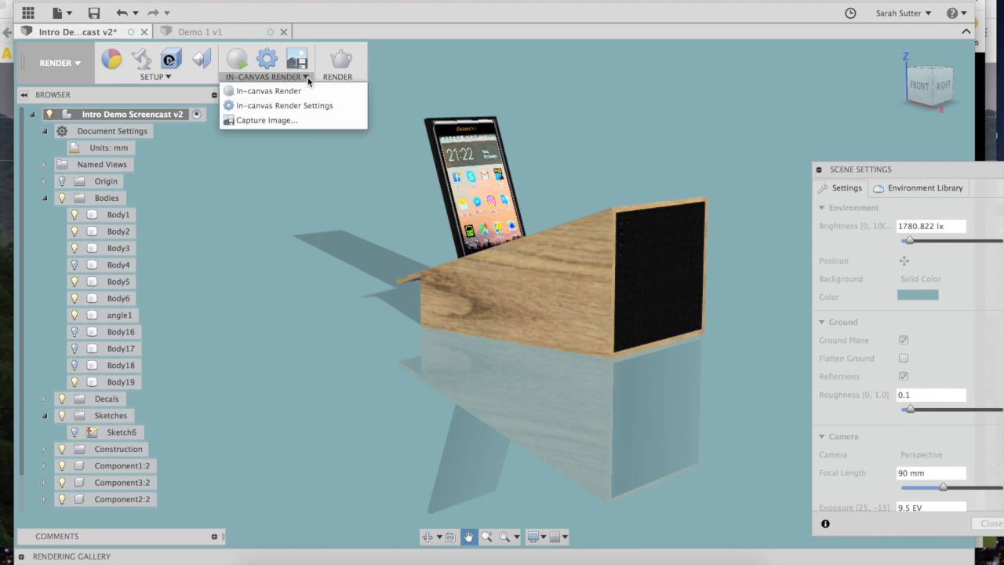
pyautogui.click(305, 120)
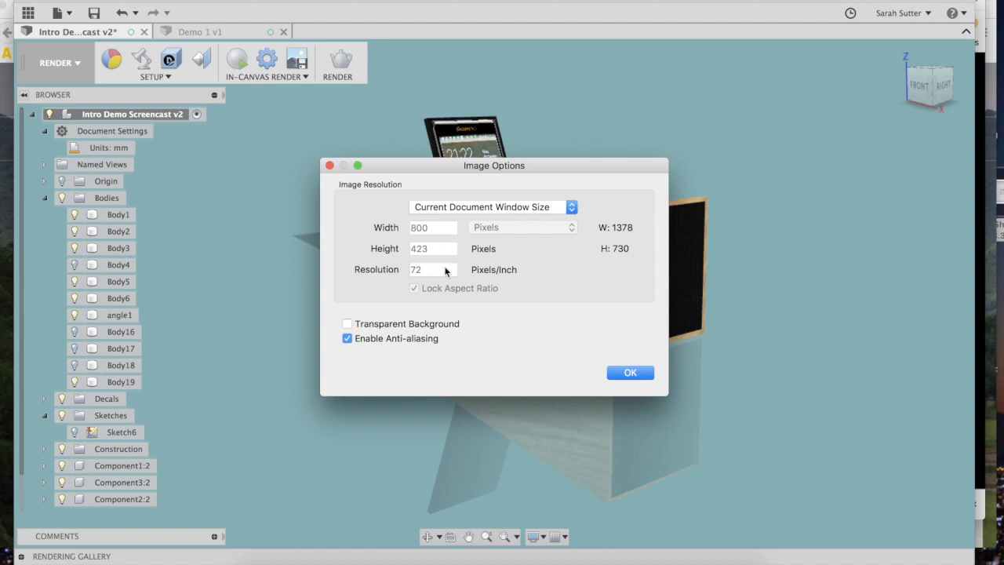
pyautogui.click(572, 207)
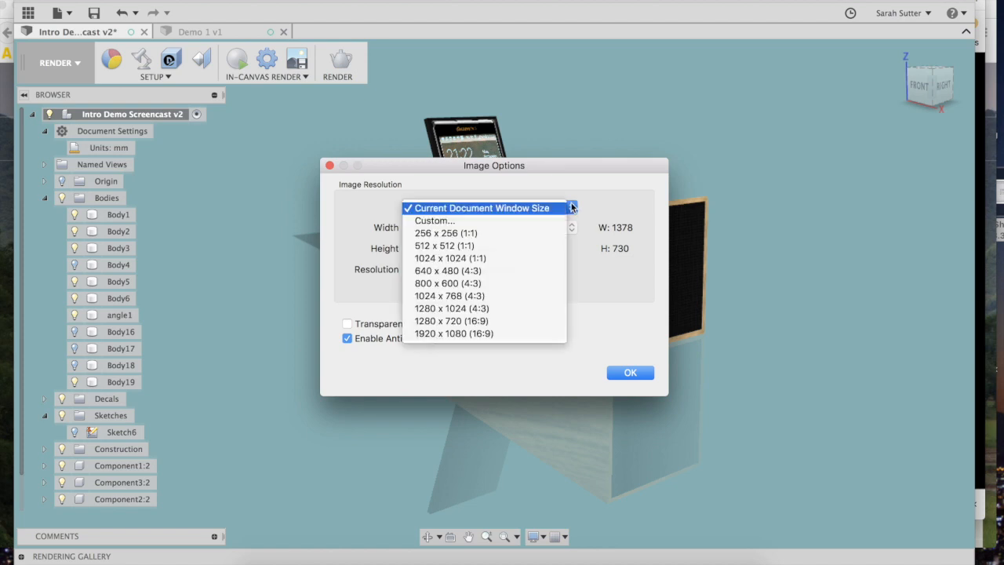
pyautogui.click(523, 295)
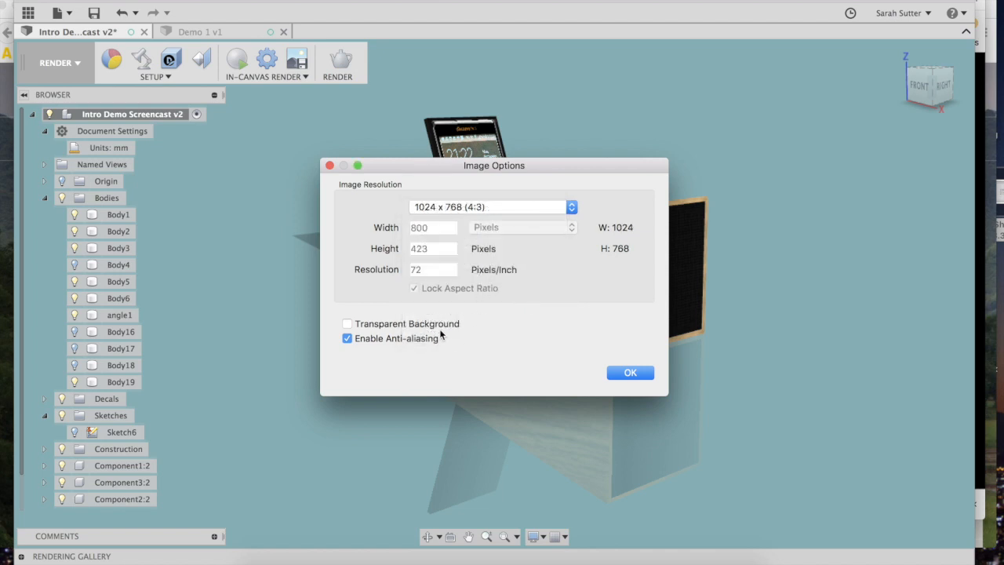
pyautogui.click(640, 371)
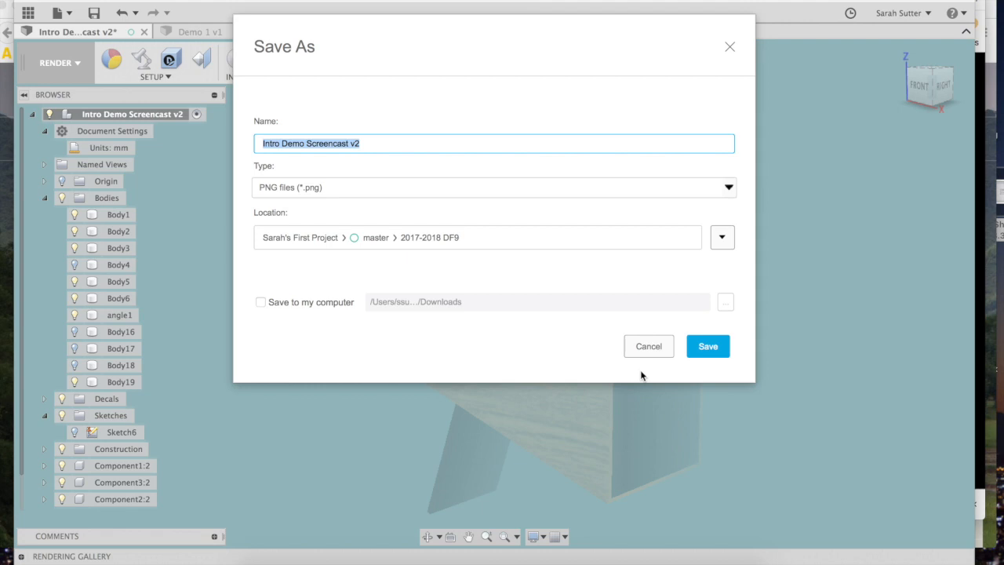
pyautogui.write('3-4')
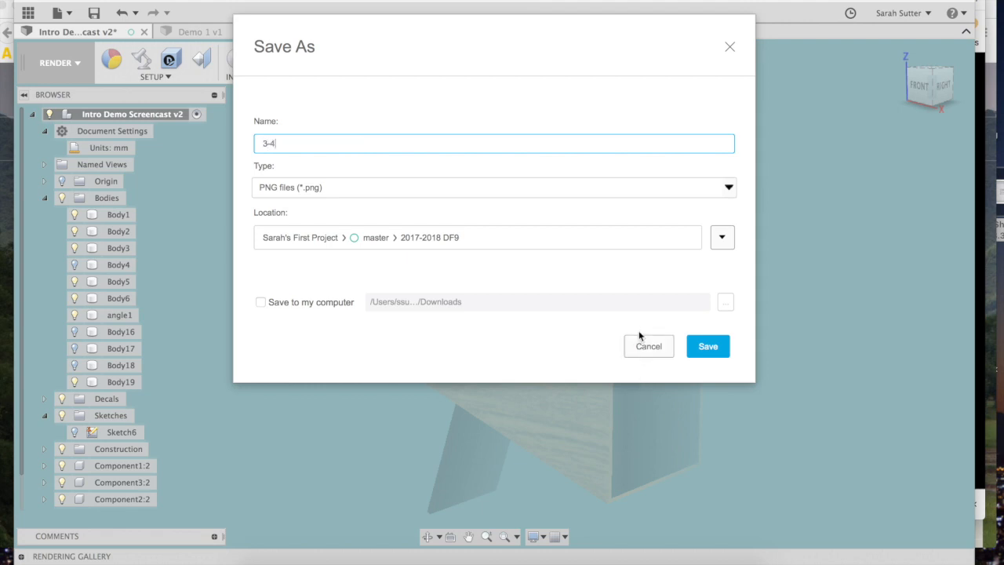
pyautogui.write(' view 1')
pyautogui.press('Return')
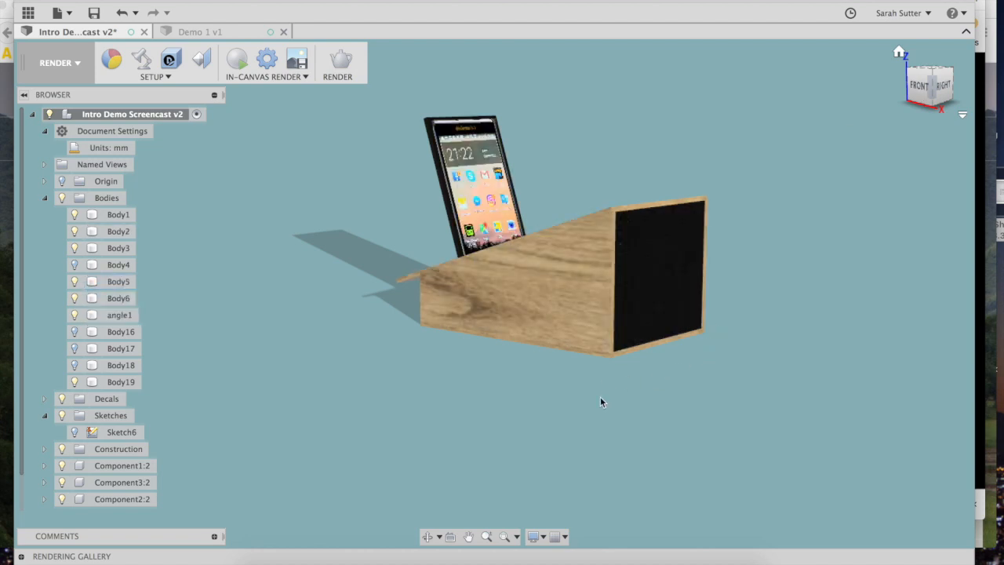
# - Capture a rear side view of the dock at 1024 x 768 (4:3), save it as PNG "side view rear", and check the project's files
pyautogui.click(468, 537)
pyautogui.moveTo(610, 331)
pyautogui.mouseDown()
pyautogui.moveTo(534, 375)
pyautogui.moveTo(608, 341)
pyautogui.mouseUp()
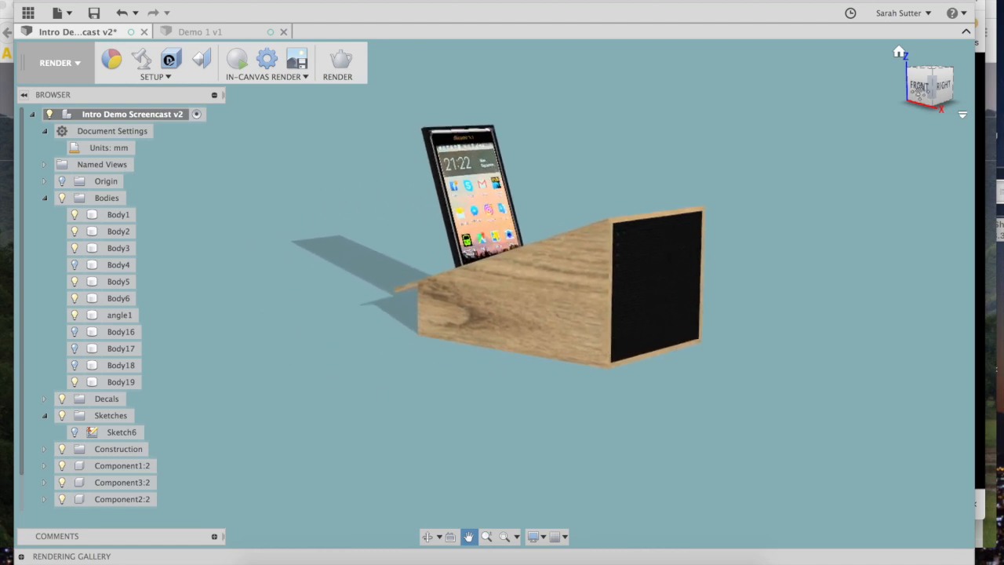
pyautogui.press('Escape')
pyautogui.click(428, 536)
pyautogui.moveTo(624, 339); pyautogui.dragTo(445, 348)
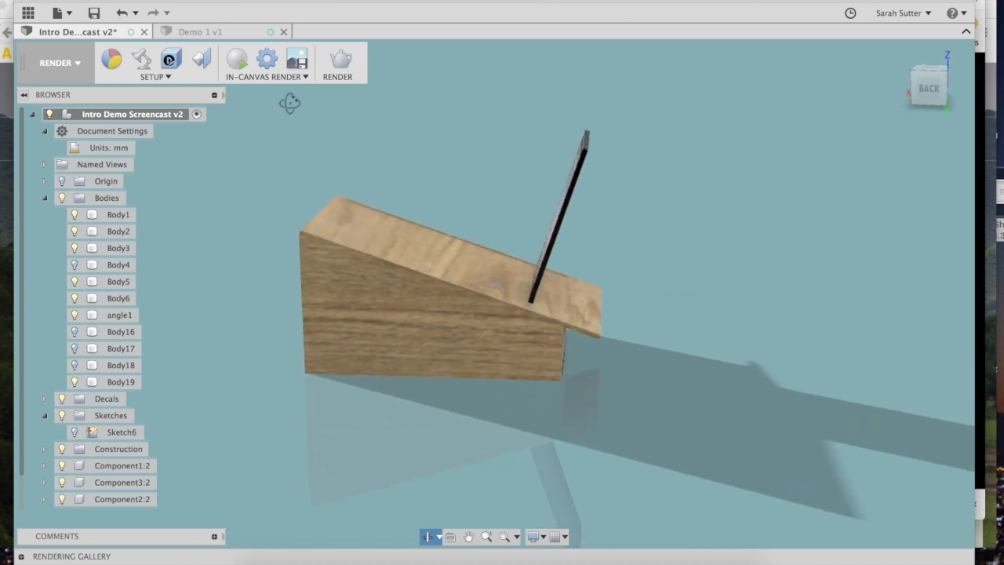
pyautogui.click(277, 77)
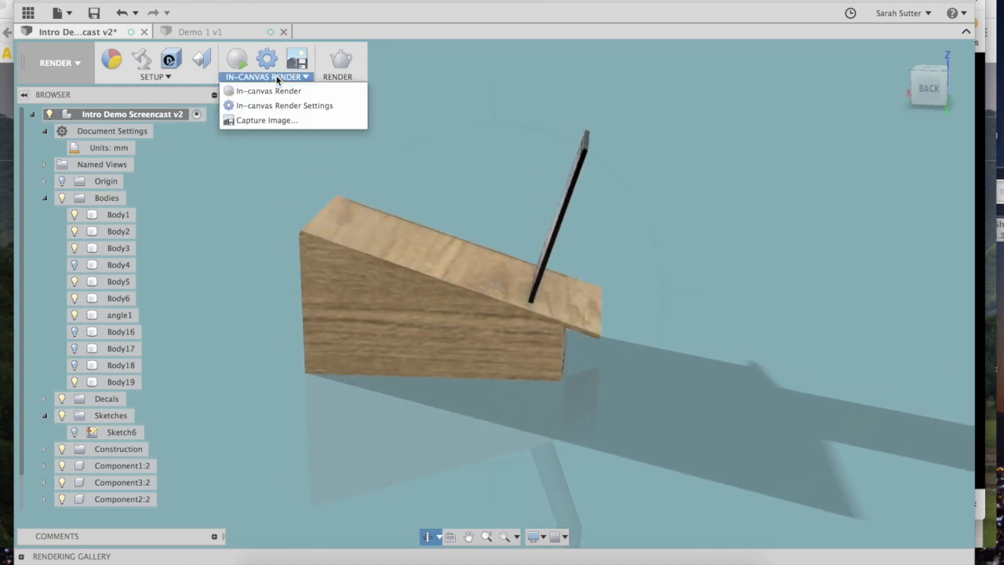
pyautogui.click(267, 120)
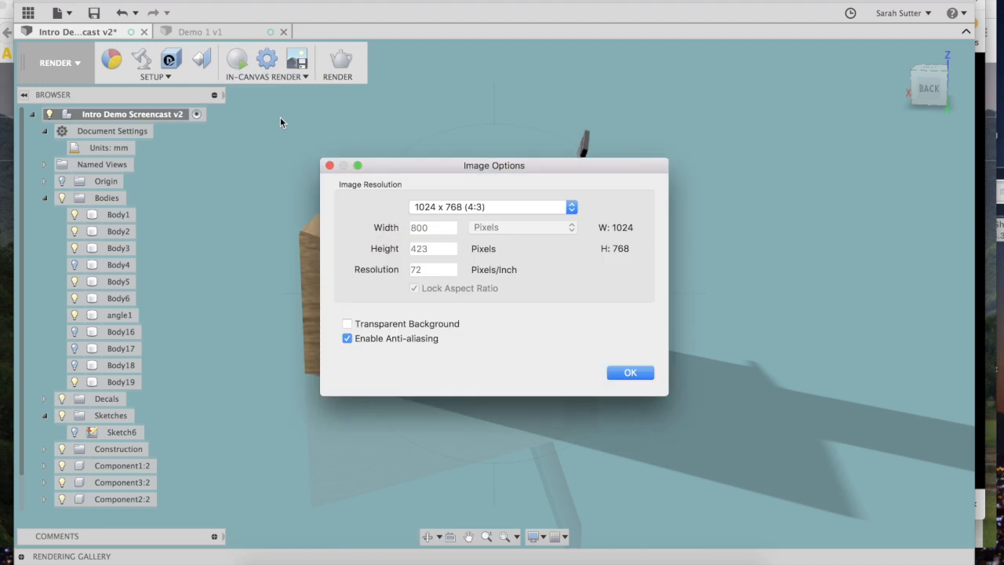
pyautogui.click(633, 373)
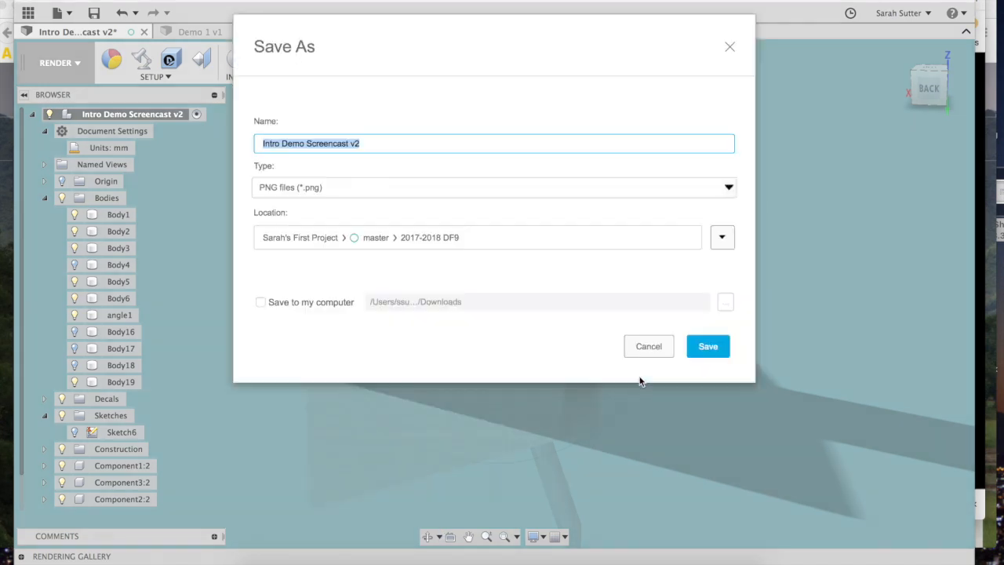
pyautogui.write('side view rear')
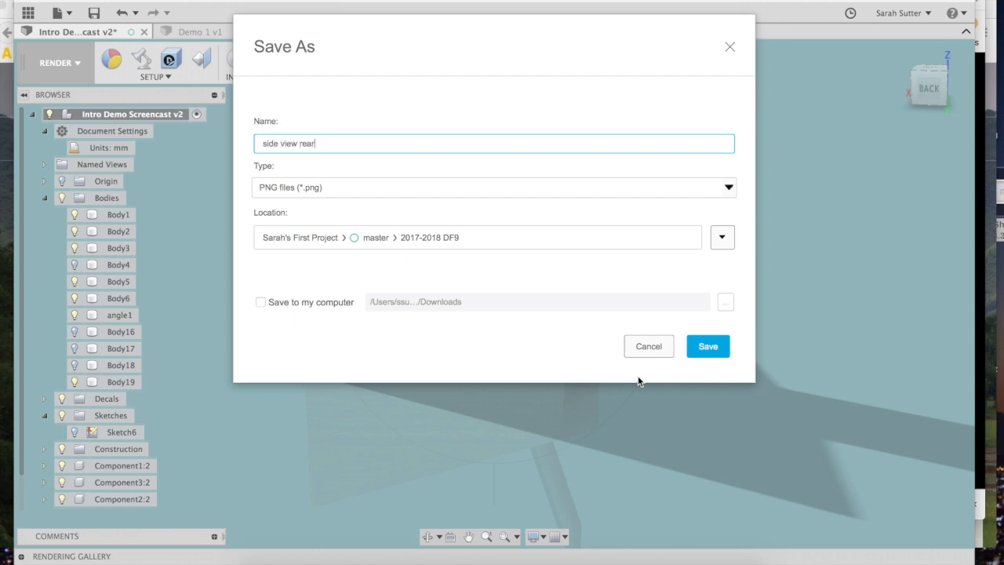
pyautogui.press('Return')
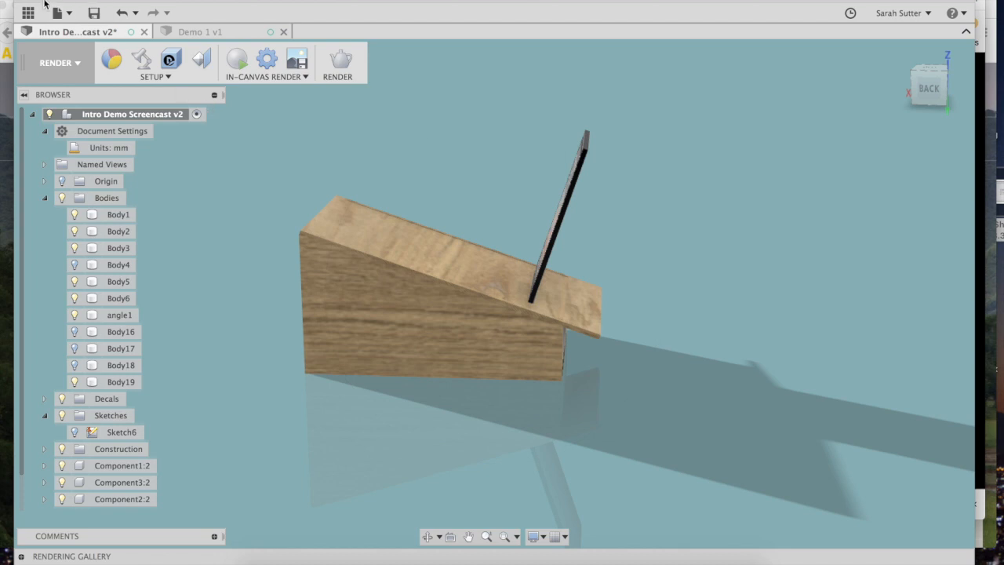
pyautogui.click(18, 15)
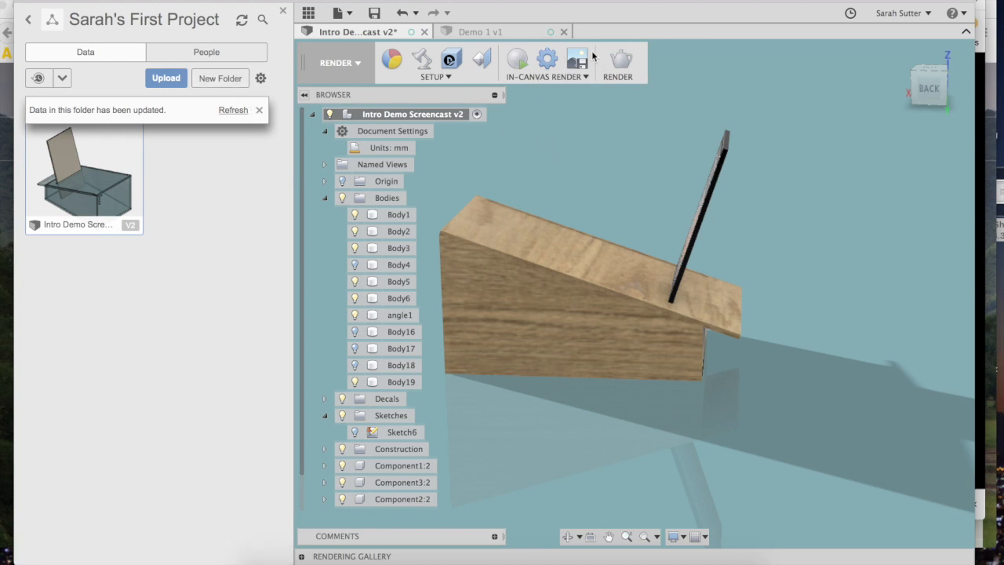
pyautogui.click(308, 13)
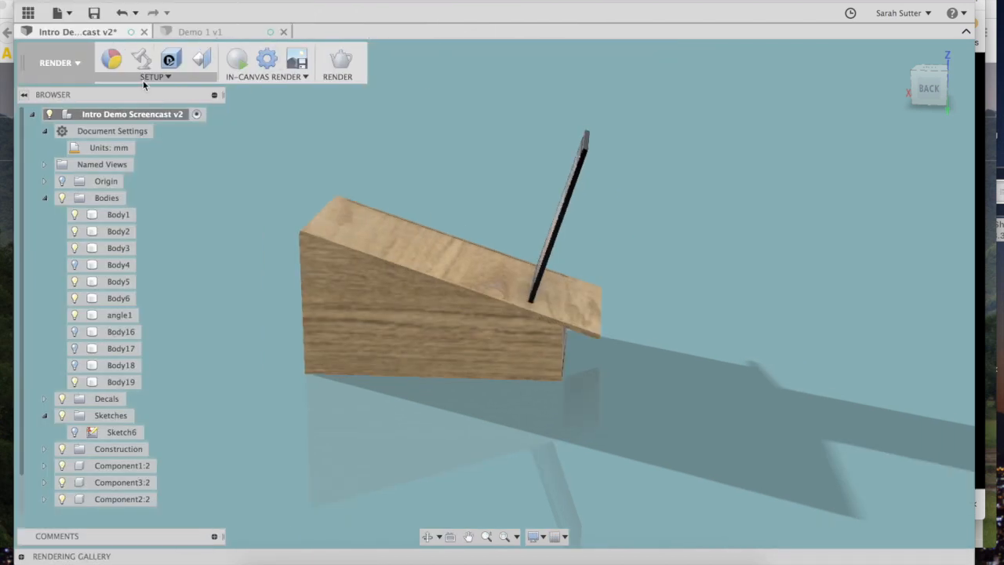
# - Leave the Render workspace and return the phone dock design to the Model workspace
pyautogui.click(76, 63)
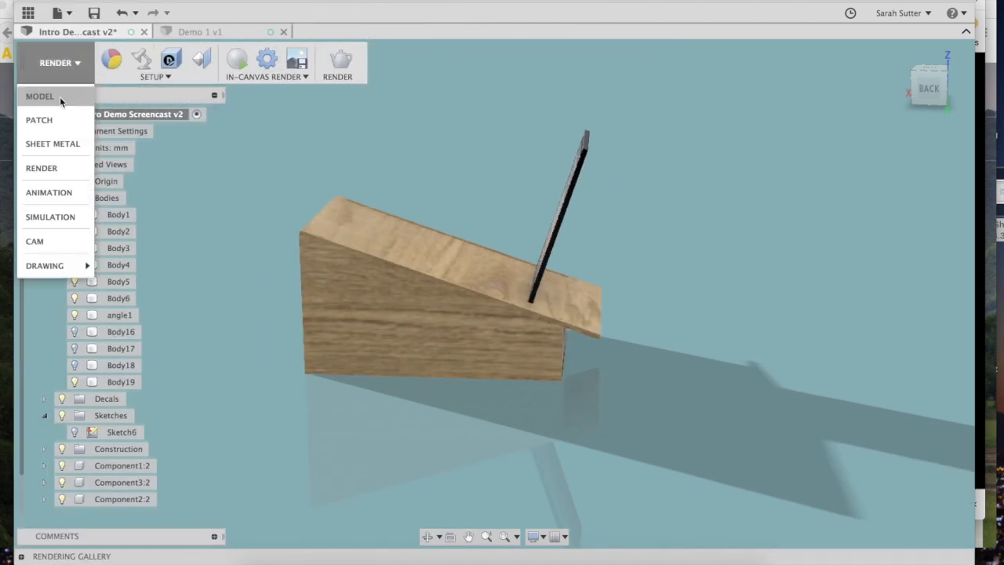
pyautogui.click(60, 97)
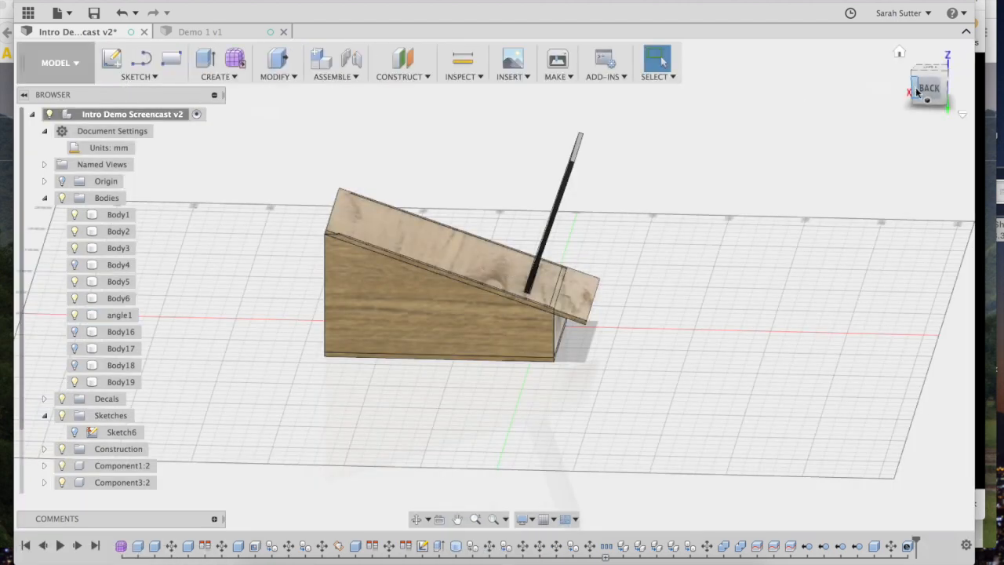
pyautogui.click(946, 79)
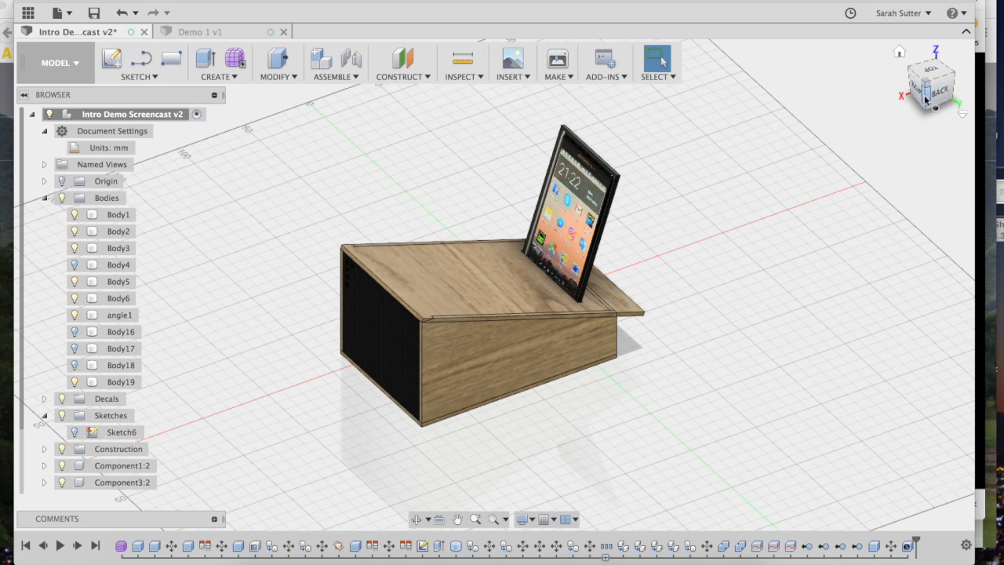
pyautogui.moveTo(931, 101)
pyautogui.mouseDown()
pyautogui.moveTo(933, 75)
pyautogui.moveTo(963, 89)
pyautogui.mouseUp()
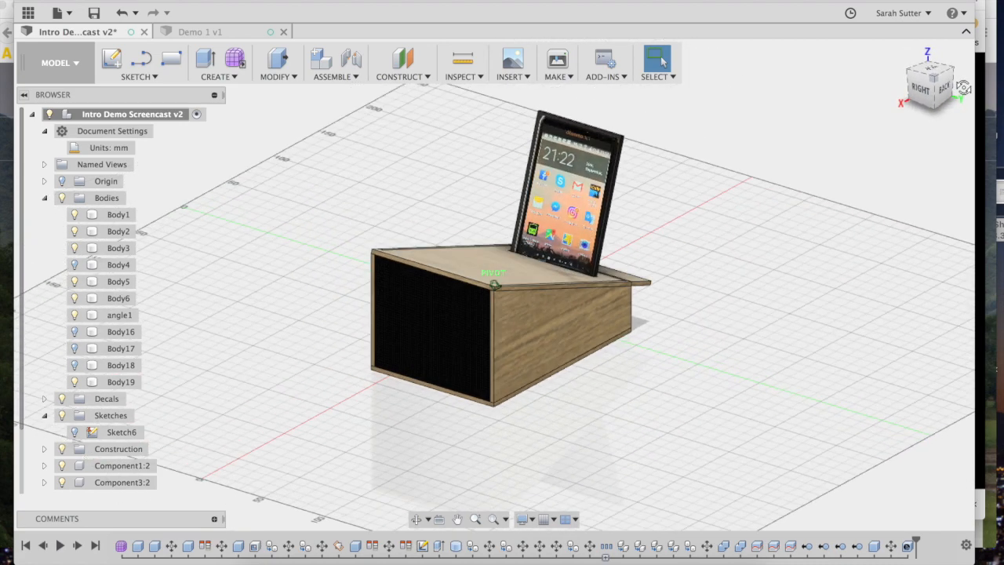